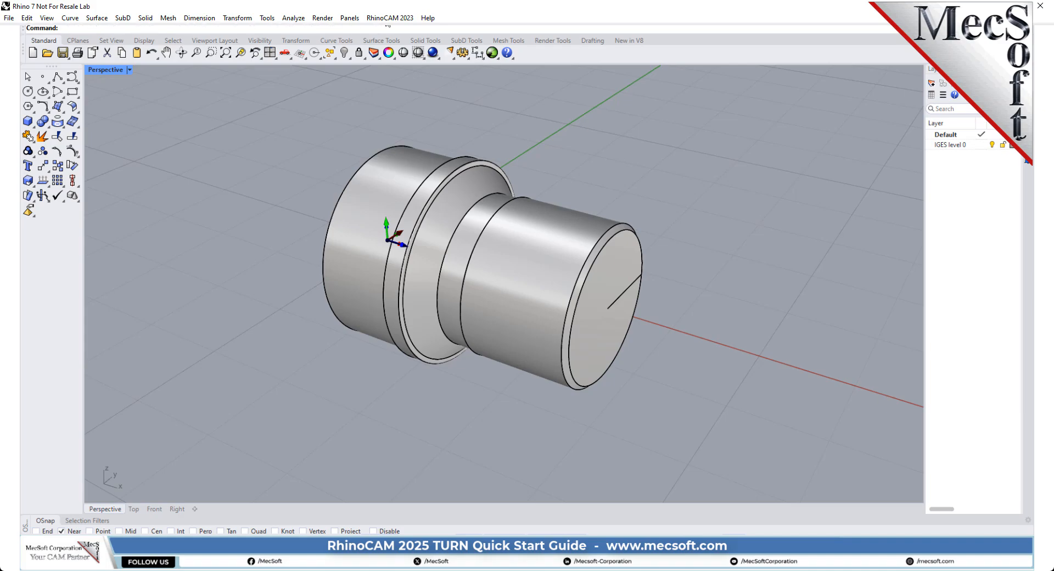
- Launch the RhinoCAM TURN module and dock the Machining Browser beside the viewport
{"action": "left_click", "coordinate": [386, 24]}
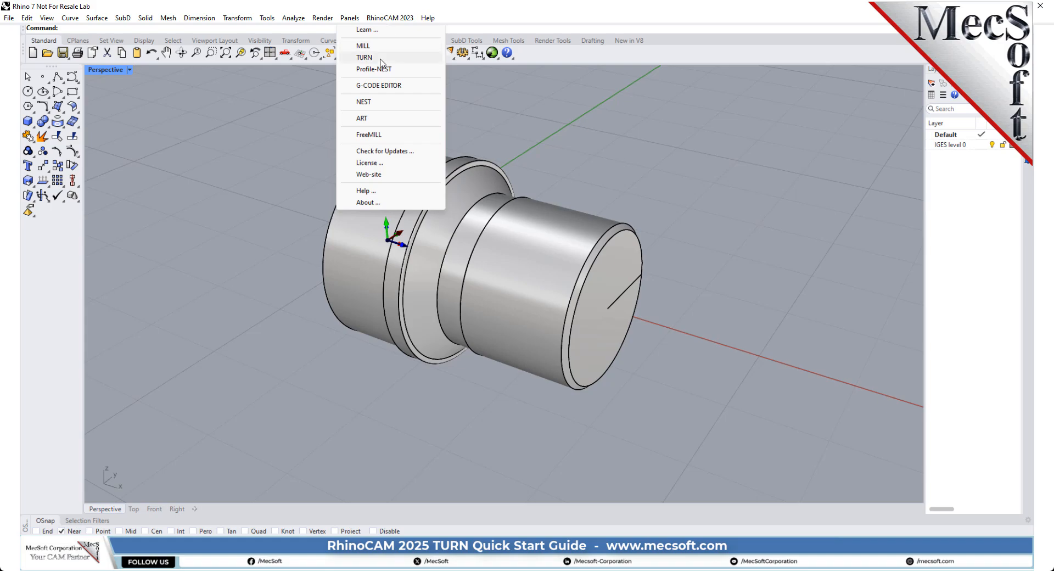
{"action": "left_click", "coordinate": [364, 57]}
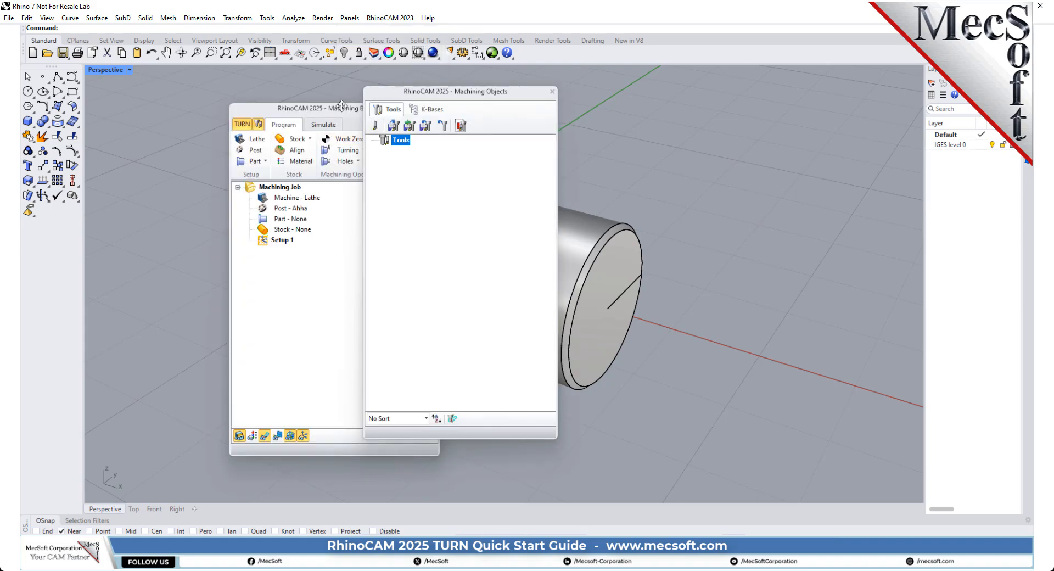
{"action": "left_click_drag", "start_coordinate": [340, 108], "coordinate": [25, 289]}
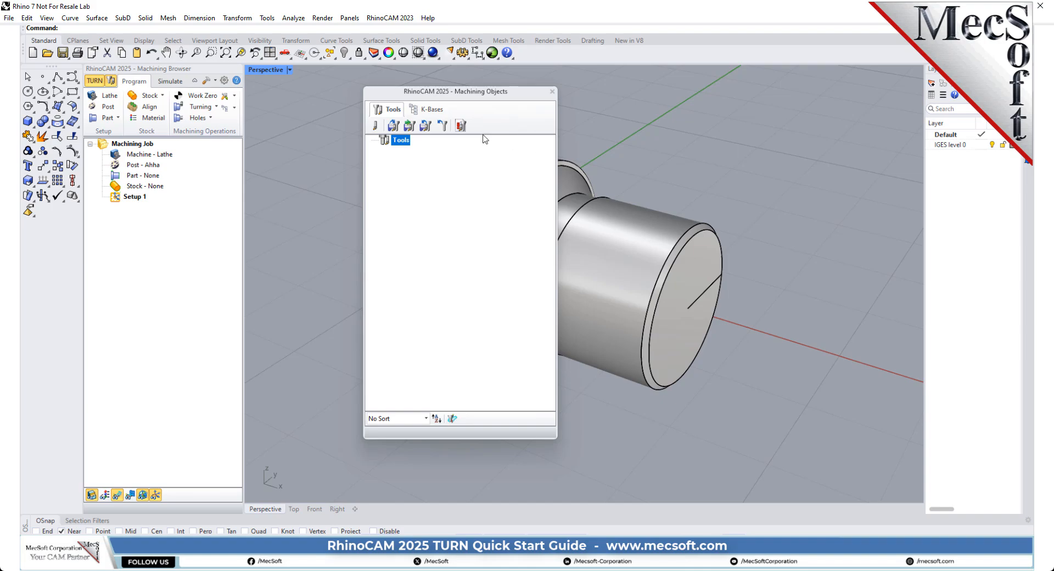
- Dock the Machining Objects browser beneath the Machining Browser, enlarge the Machining Browser's height and widen both
{"action": "left_click_drag", "start_coordinate": [463, 92], "coordinate": [276, 292]}
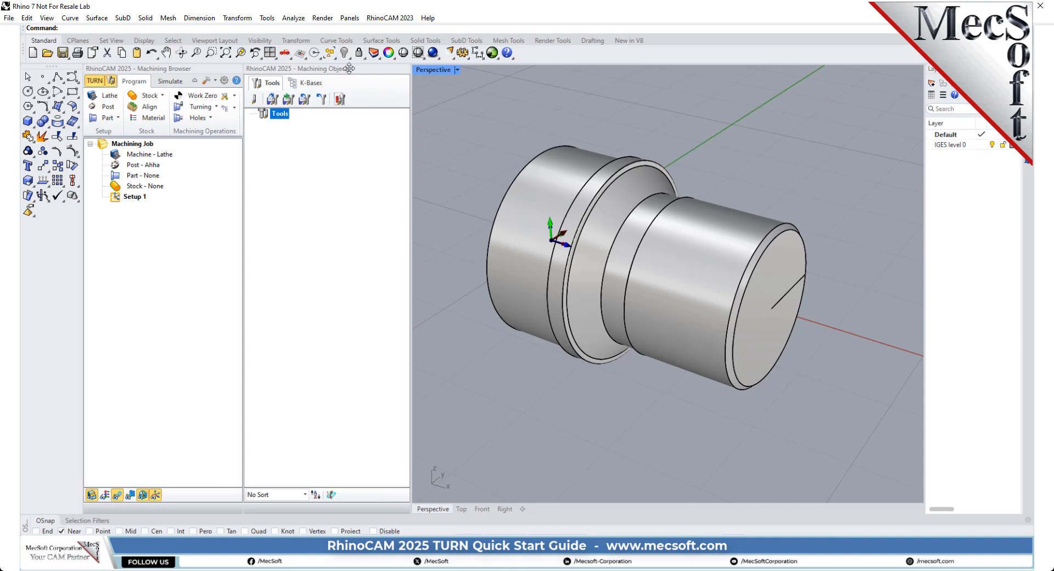
{"action": "left_click_drag", "start_coordinate": [348, 68], "coordinate": [239, 288]}
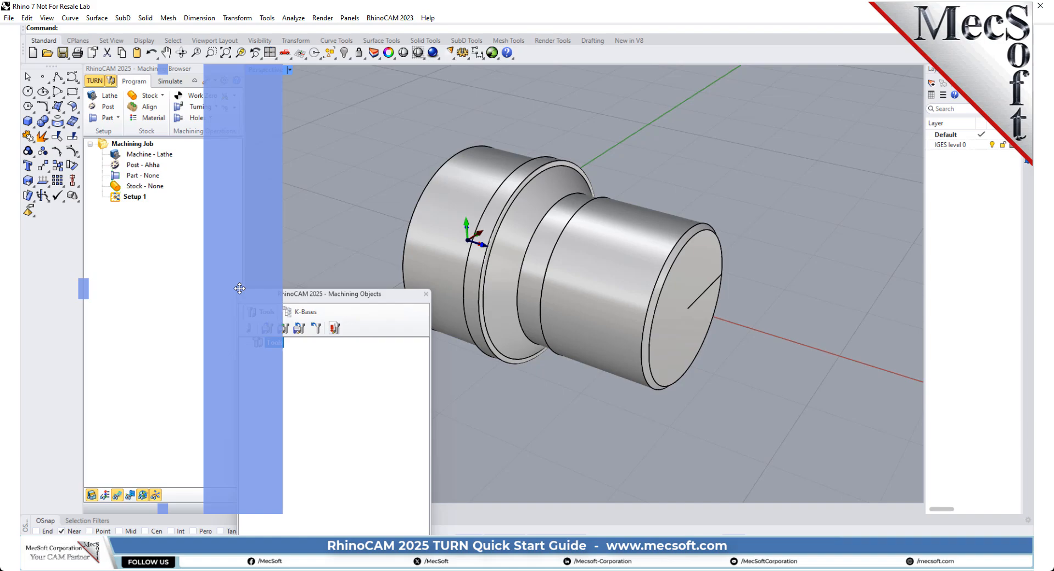
{"action": "left_click_drag", "start_coordinate": [239, 289], "coordinate": [164, 507]}
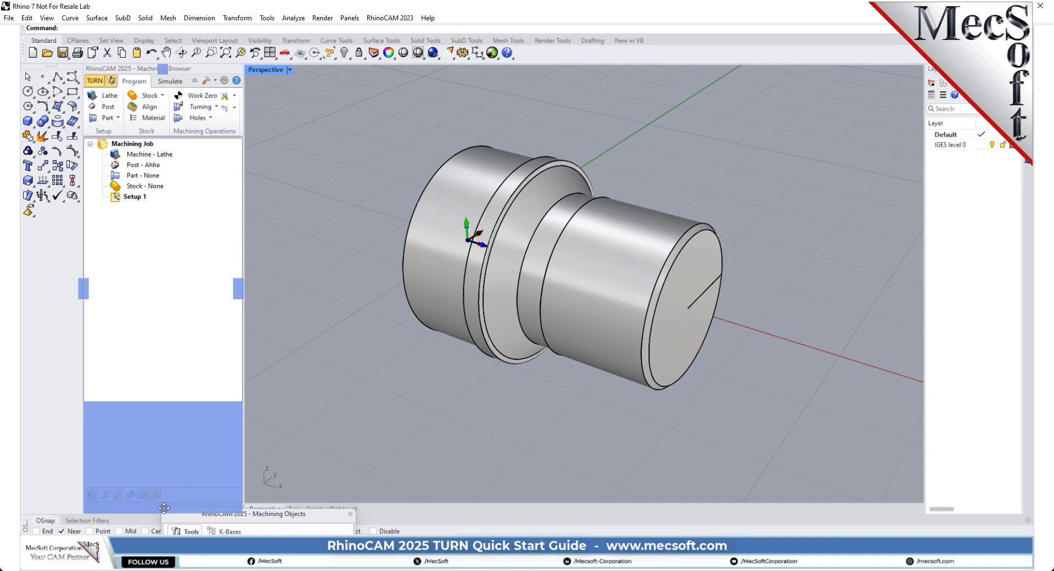
{"action": "left_click_drag", "start_coordinate": [164, 508], "coordinate": [164, 508]}
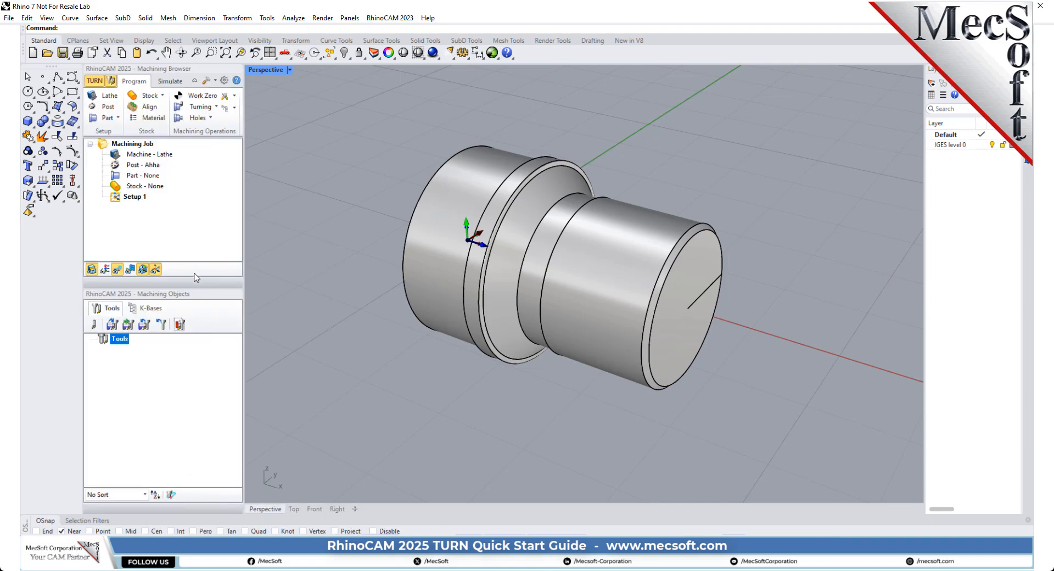
{"action": "left_click_drag", "start_coordinate": [190, 289], "coordinate": [187, 365]}
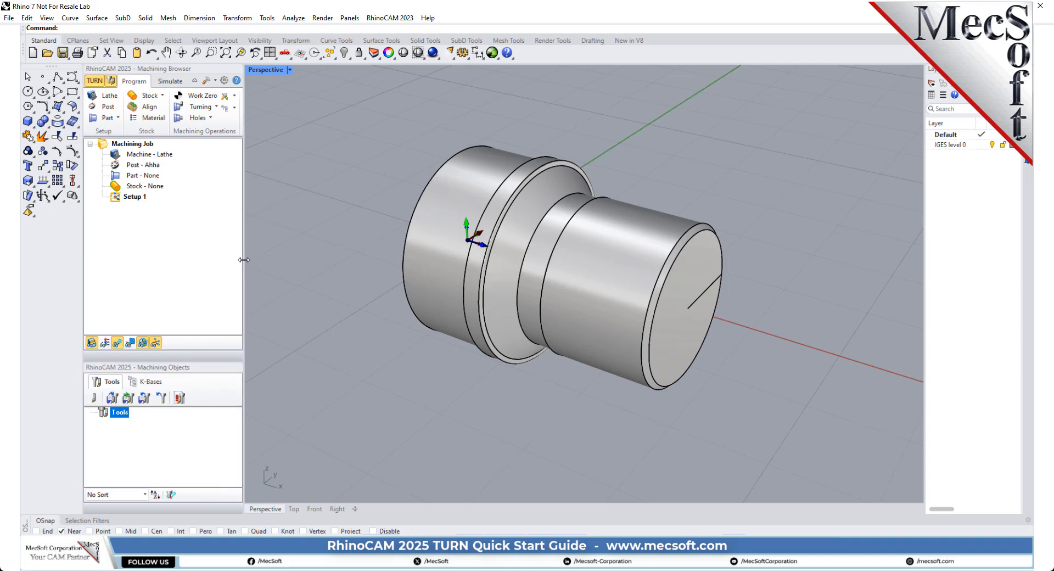
{"action": "left_click_drag", "start_coordinate": [242, 256], "coordinate": [285, 248]}
{"action": "left_click", "coordinate": [176, 81]}
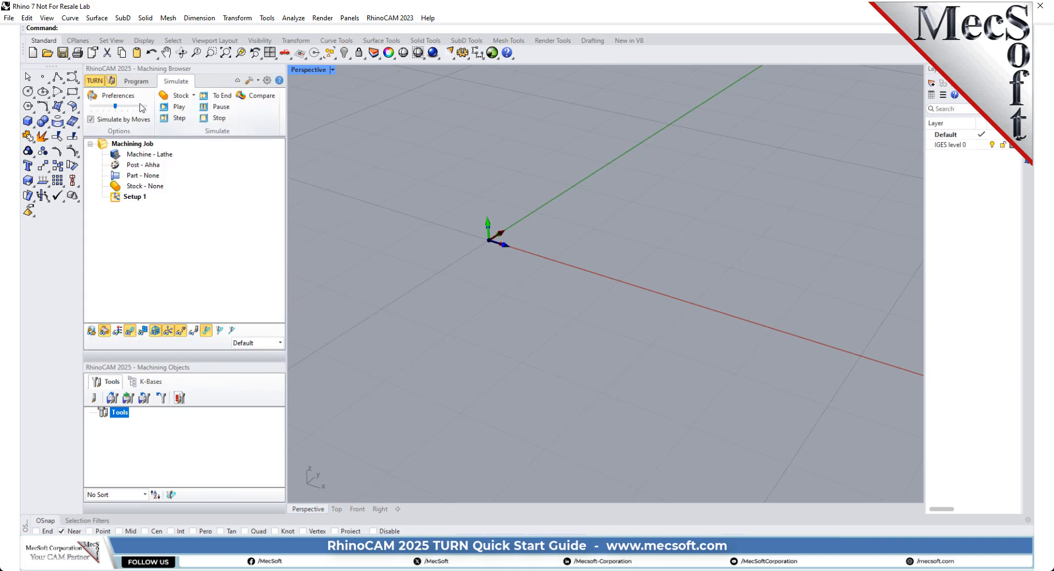
{"action": "left_click", "coordinate": [139, 81]}
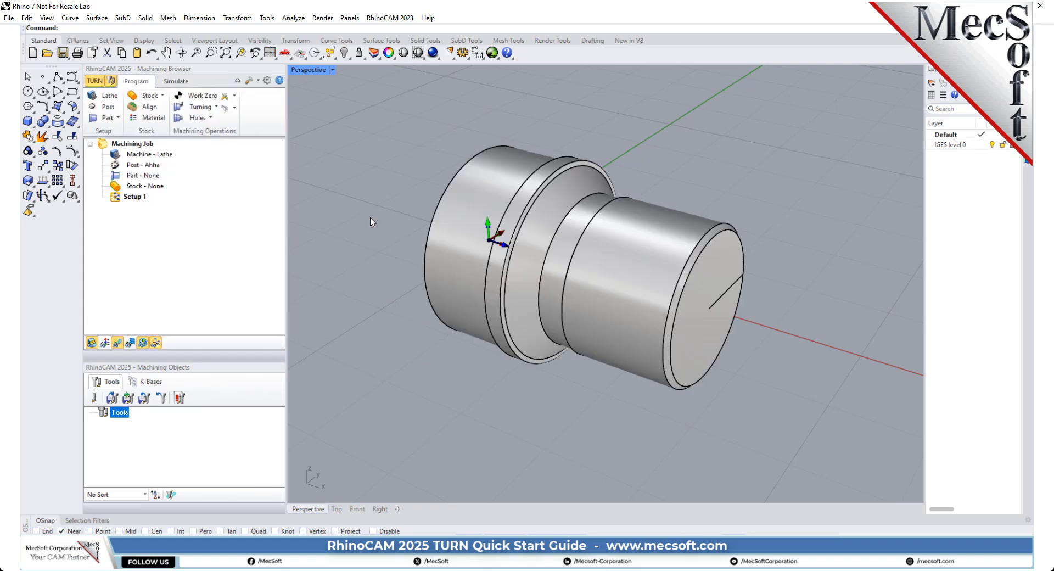
{"action": "left_click", "coordinate": [47, 53]}
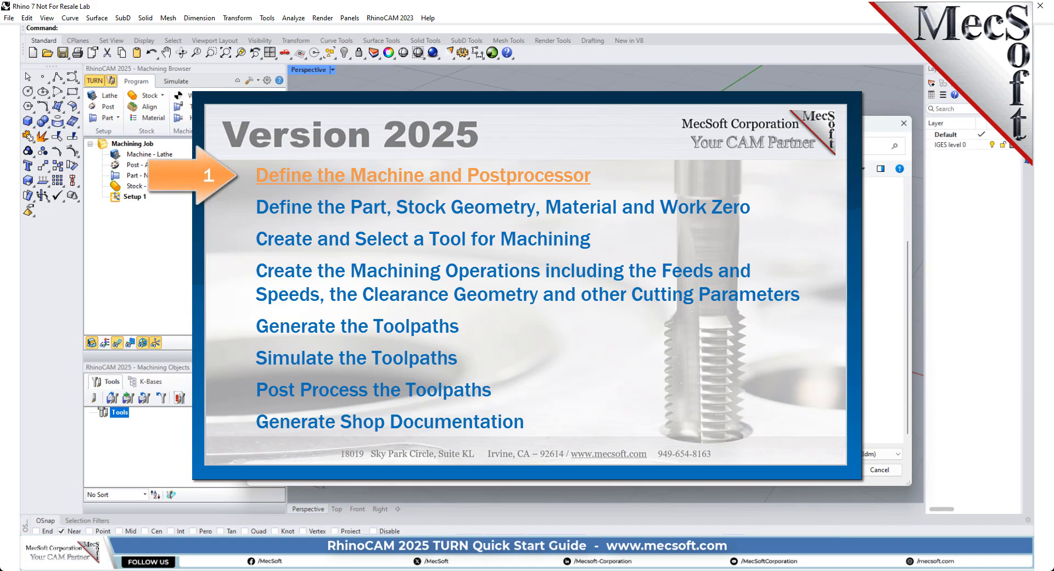
{"action": "left_click", "coordinate": [879, 469]}
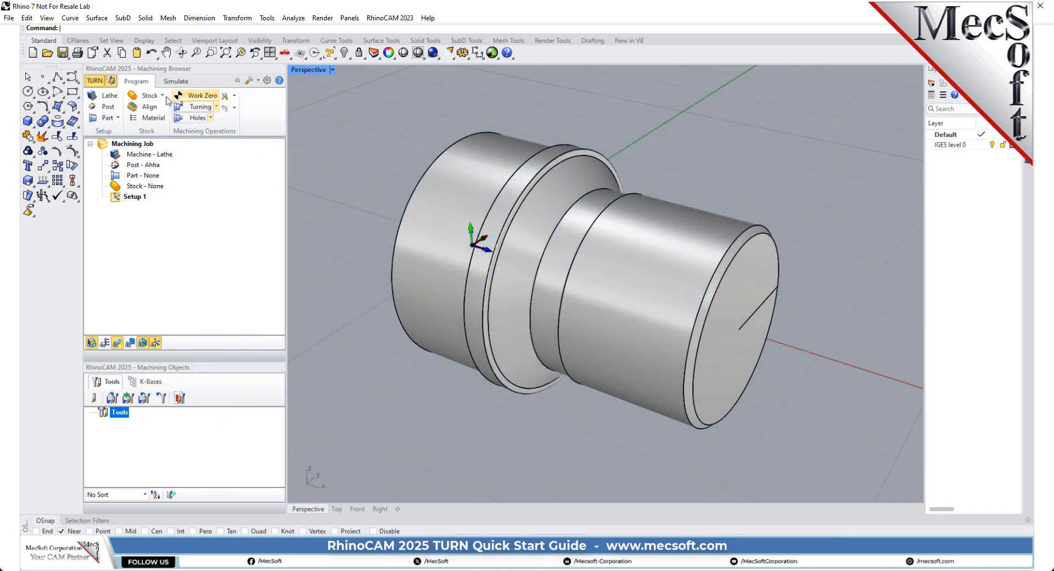
- Set the lathe's maximum RPM to 10 in the machine tool setup and select the Lathe machine entry in the job
{"action": "left_click", "coordinate": [110, 96]}
{"action": "left_click_drag", "start_coordinate": [192, 86], "coordinate": [265, 138]}
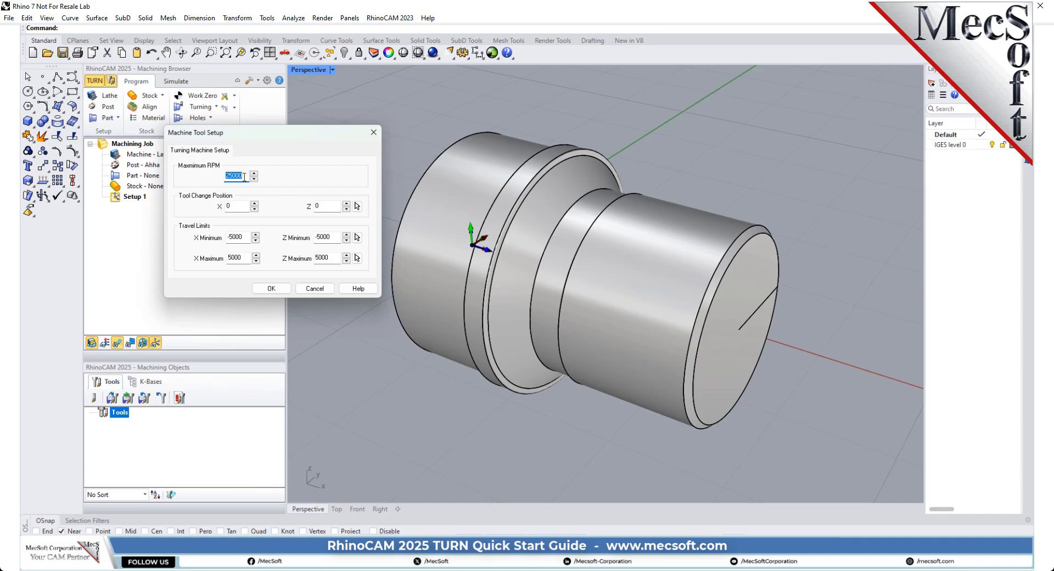
{"action": "mouse_move", "coordinate": [225, 176]}
{"action": "type", "text": "10"}
{"action": "left_click", "coordinate": [273, 287]}
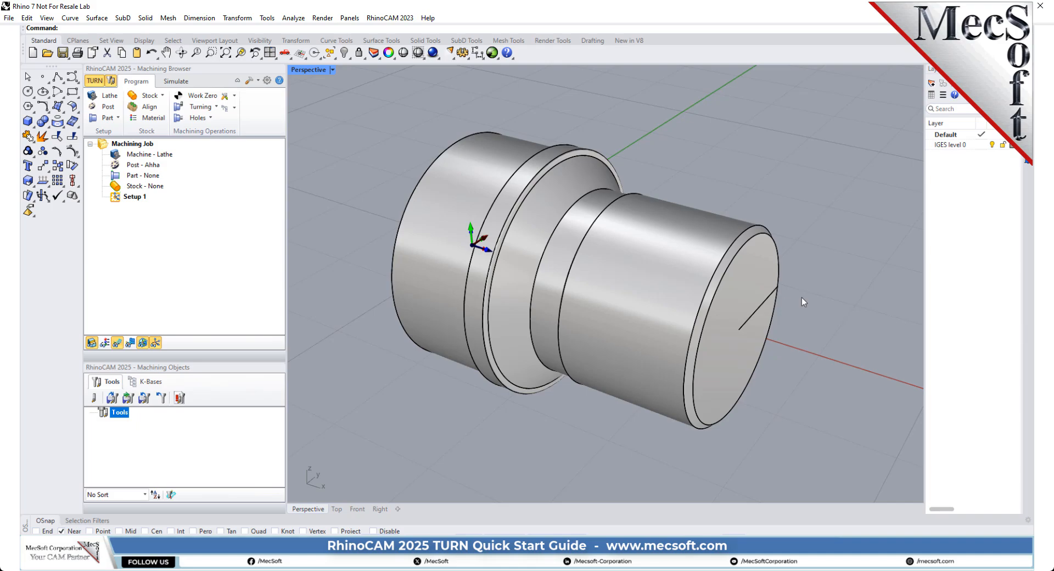
{"action": "left_click", "coordinate": [149, 155]}
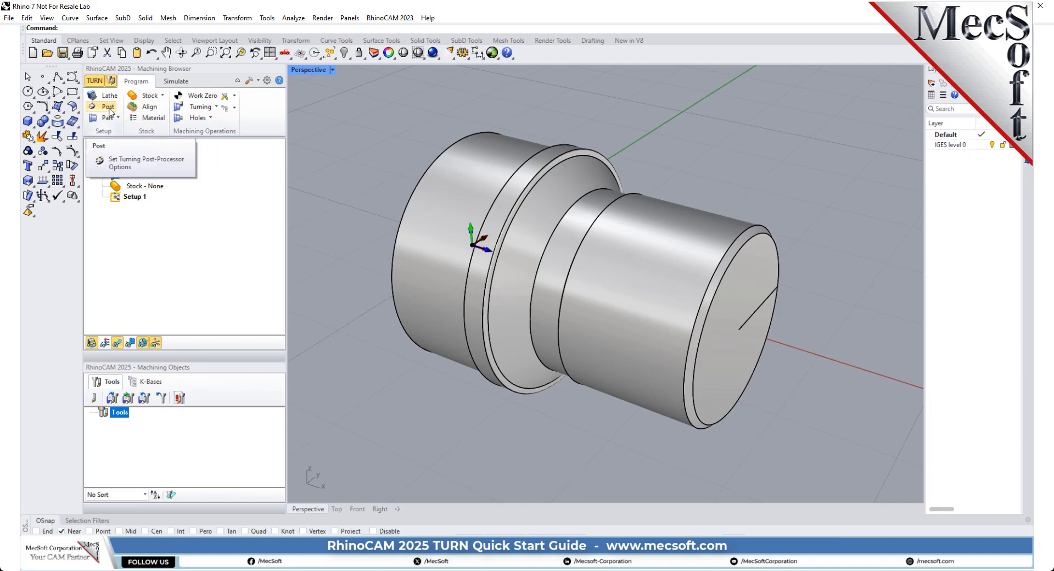
- Set Fanuc as the current post-processor for the turning job
{"action": "left_click", "coordinate": [109, 110]}
{"action": "left_click_drag", "start_coordinate": [162, 81], "coordinate": [273, 138]}
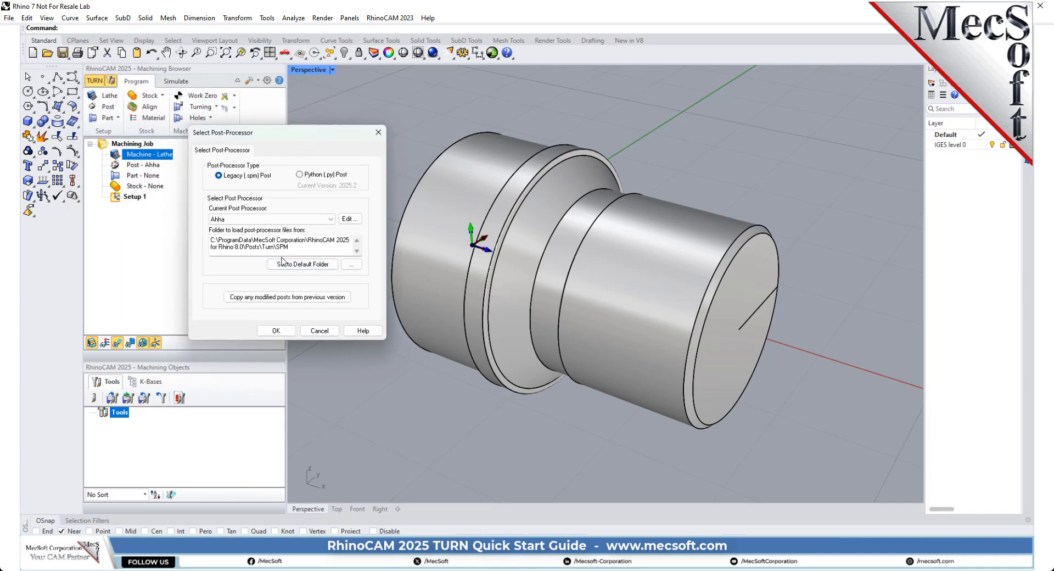
{"action": "left_click", "coordinate": [330, 220]}
{"action": "left_click_drag", "start_coordinate": [330, 250], "coordinate": [329, 295]}
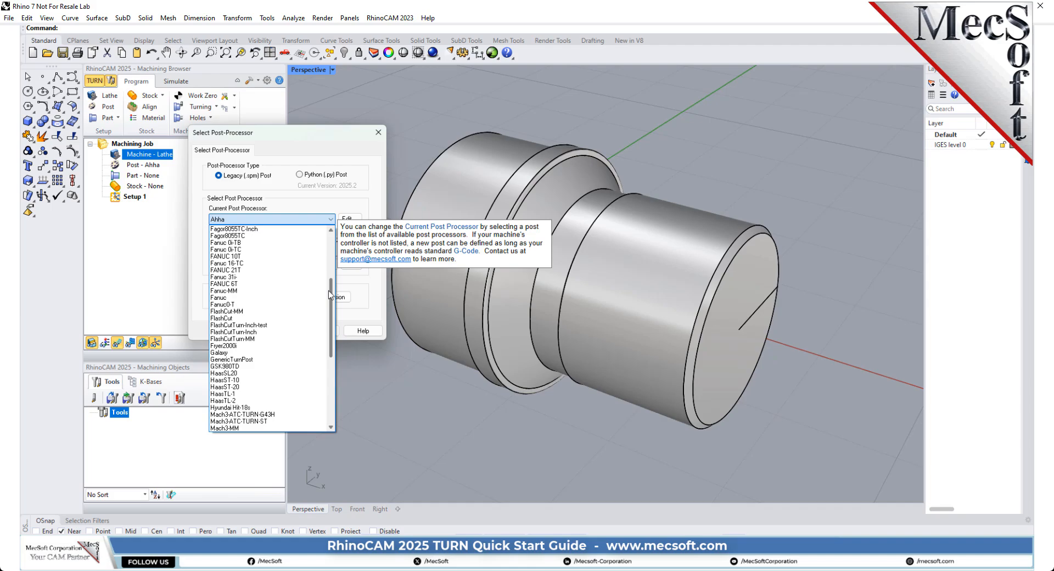
{"action": "left_click", "coordinate": [225, 298]}
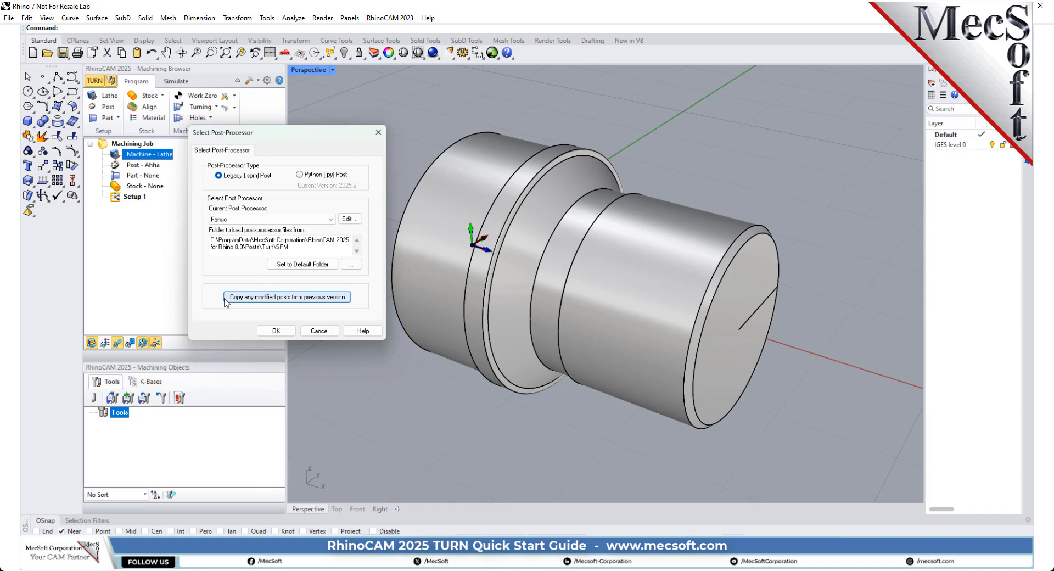
{"action": "left_click", "coordinate": [277, 331]}
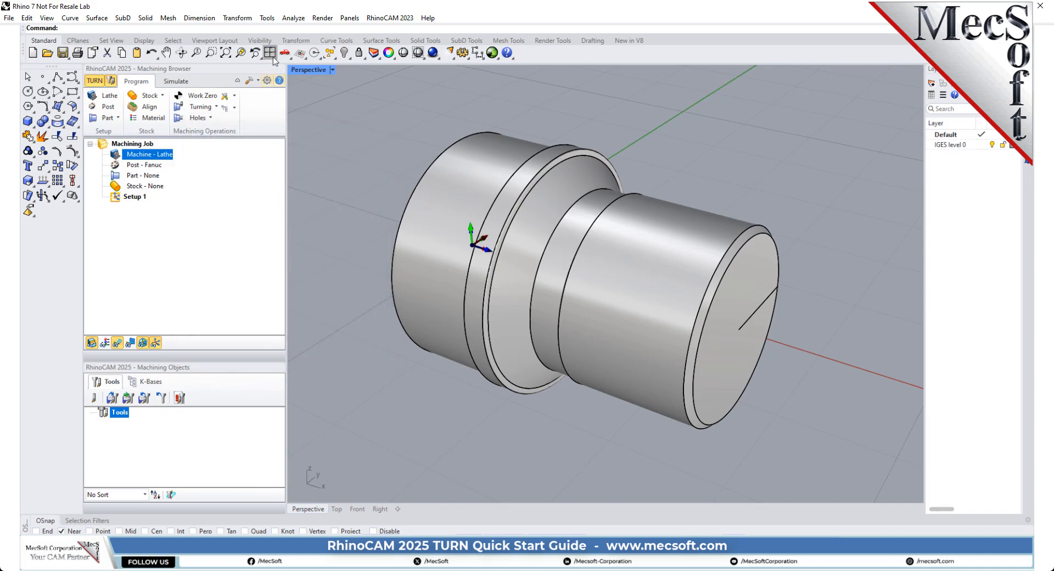
- Set the posted file extension to .nc in the post-processor preferences and select the job's post entry
{"action": "left_click", "coordinate": [266, 80]}
{"action": "left_click", "coordinate": [420, 221]}
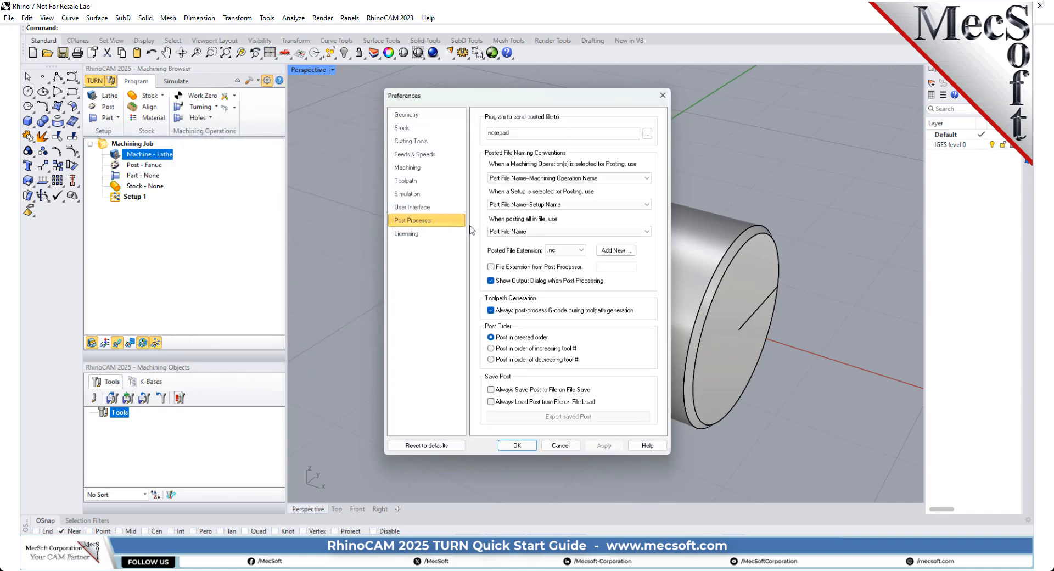
{"action": "left_click", "coordinate": [581, 250]}
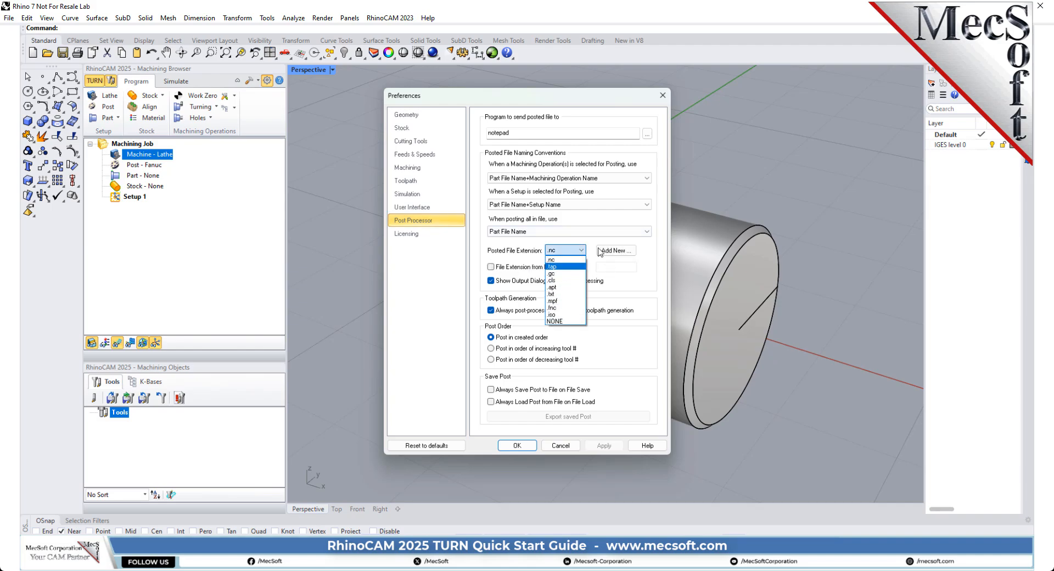
{"action": "left_click", "coordinate": [554, 259]}
{"action": "left_click", "coordinate": [517, 445]}
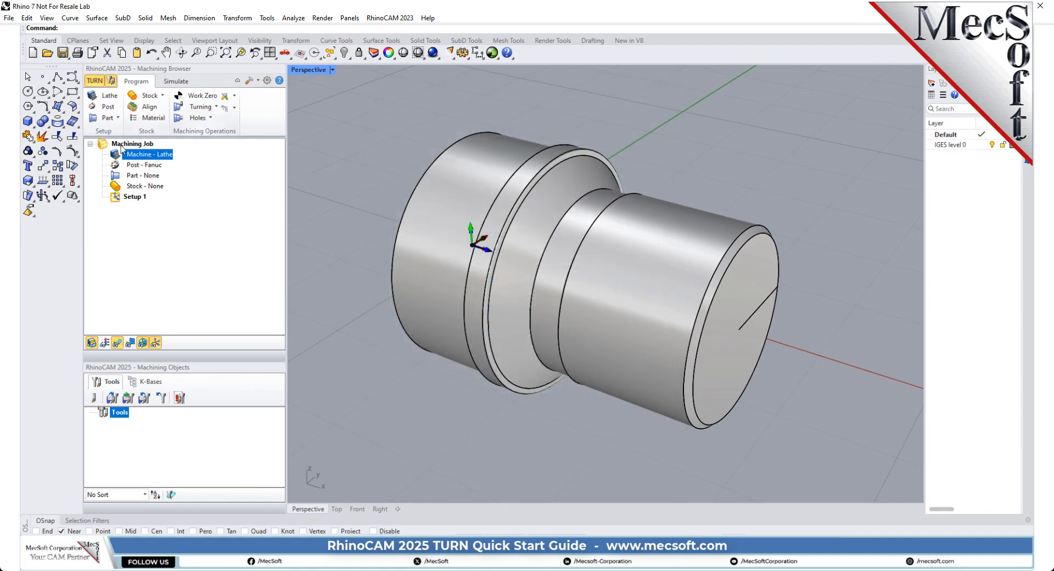
{"action": "left_click", "coordinate": [139, 165]}
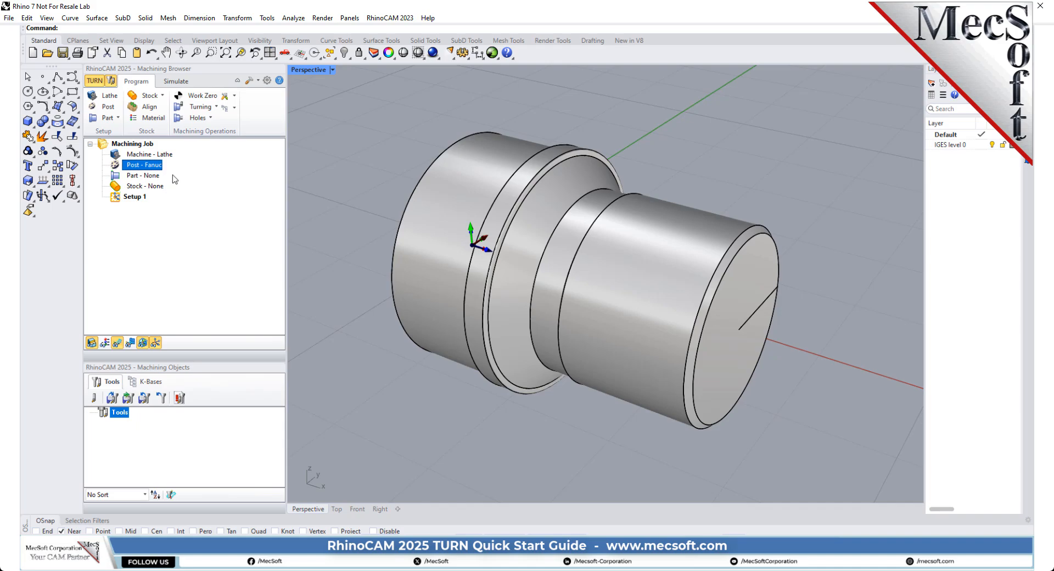
- Define the turn part geometry from the whole stepped shaft solid and save the selection
{"action": "left_click", "coordinate": [118, 118]}
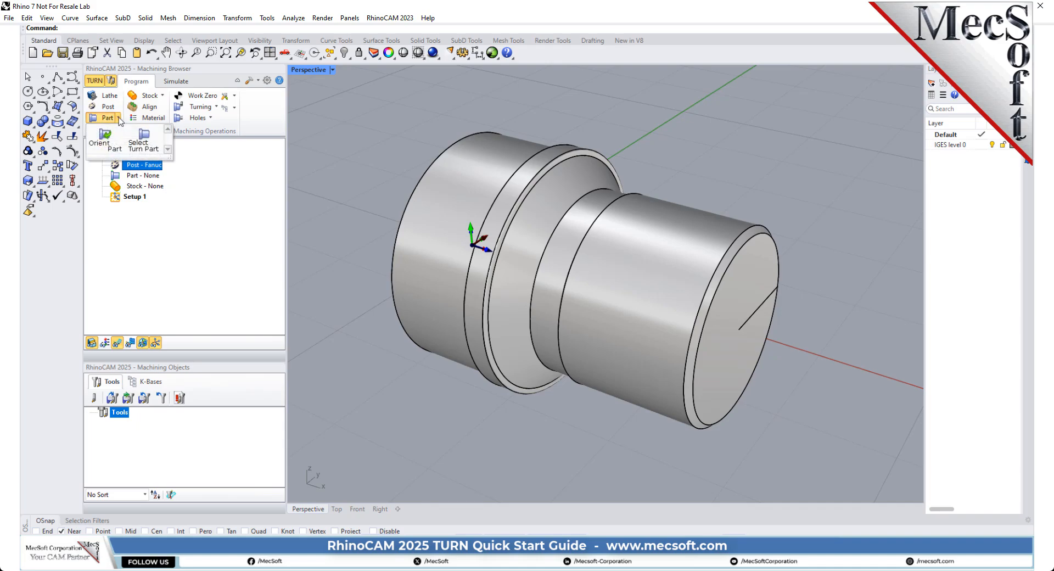
{"action": "left_click", "coordinate": [159, 141]}
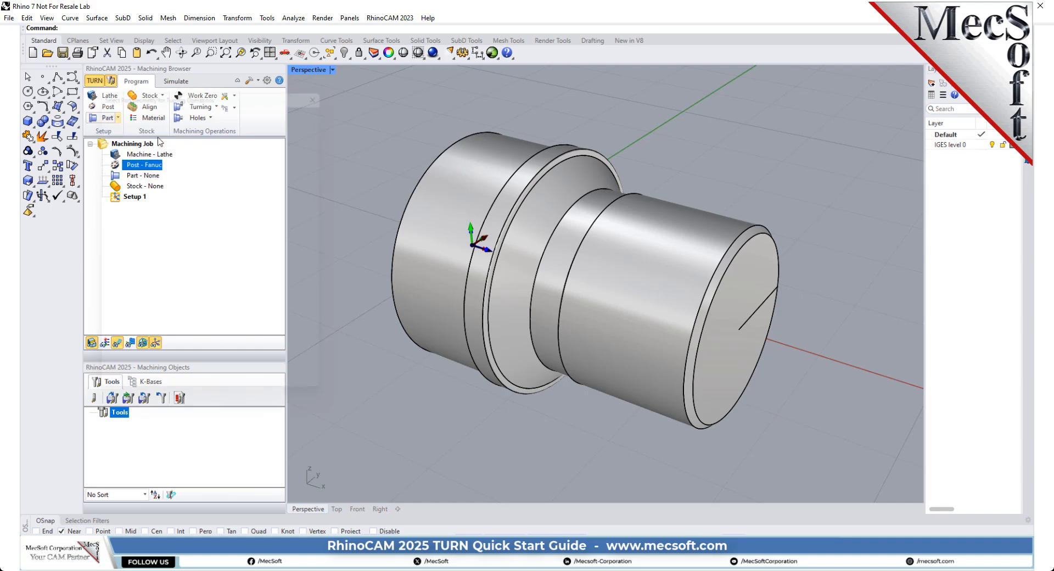
{"action": "left_click_drag", "start_coordinate": [206, 91], "coordinate": [242, 93]}
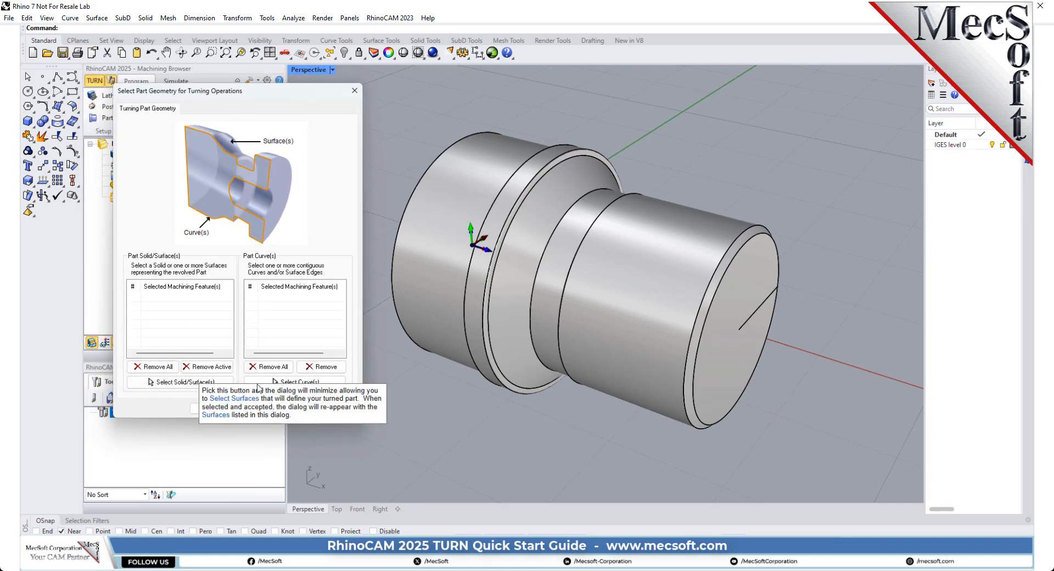
{"action": "left_click", "coordinate": [212, 383]}
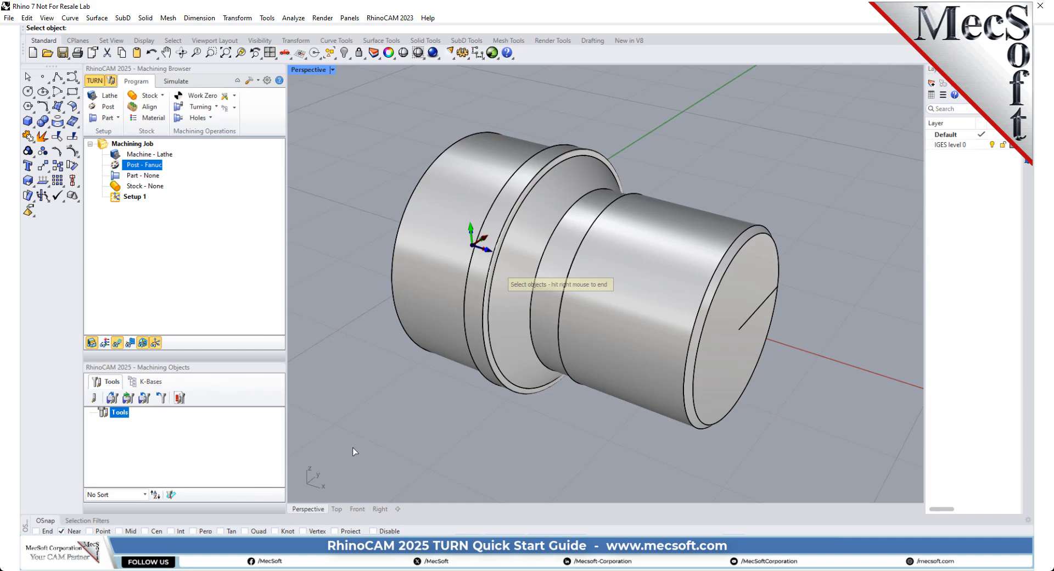
{"action": "left_click_drag", "start_coordinate": [331, 454], "coordinate": [847, 101]}
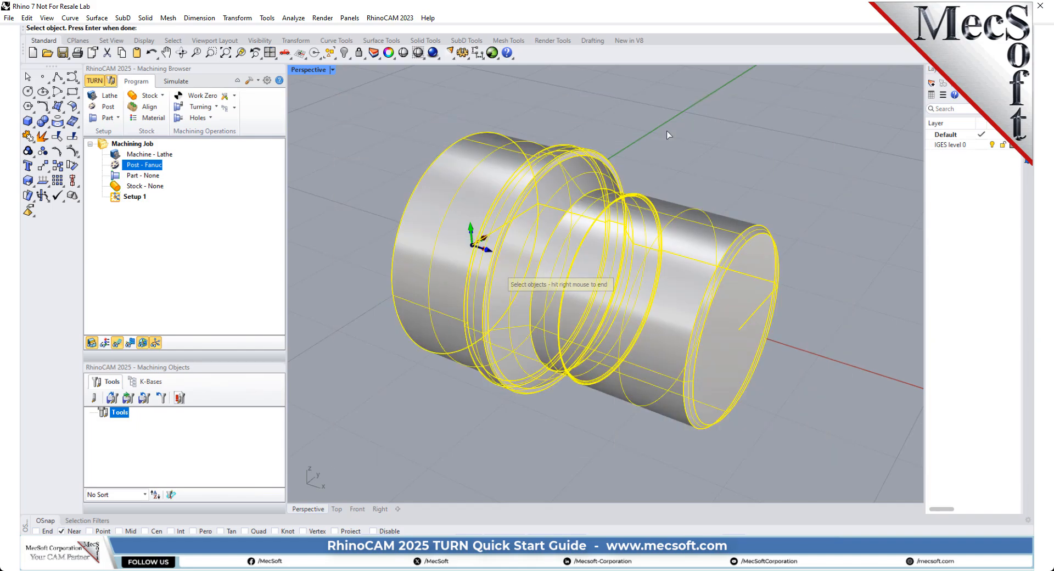
{"action": "right_click", "coordinate": [648, 140]}
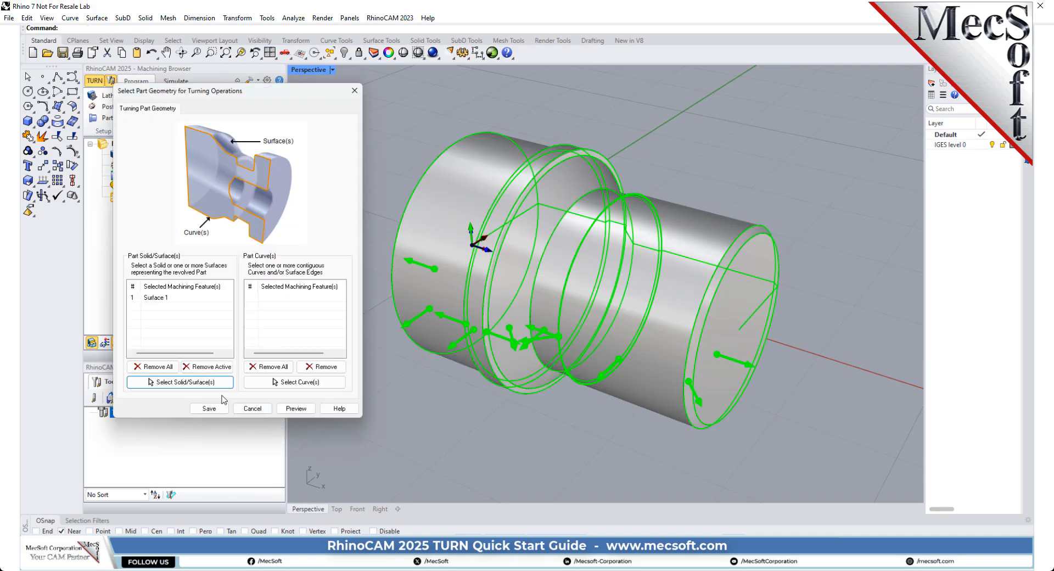
{"action": "left_click", "coordinate": [156, 298]}
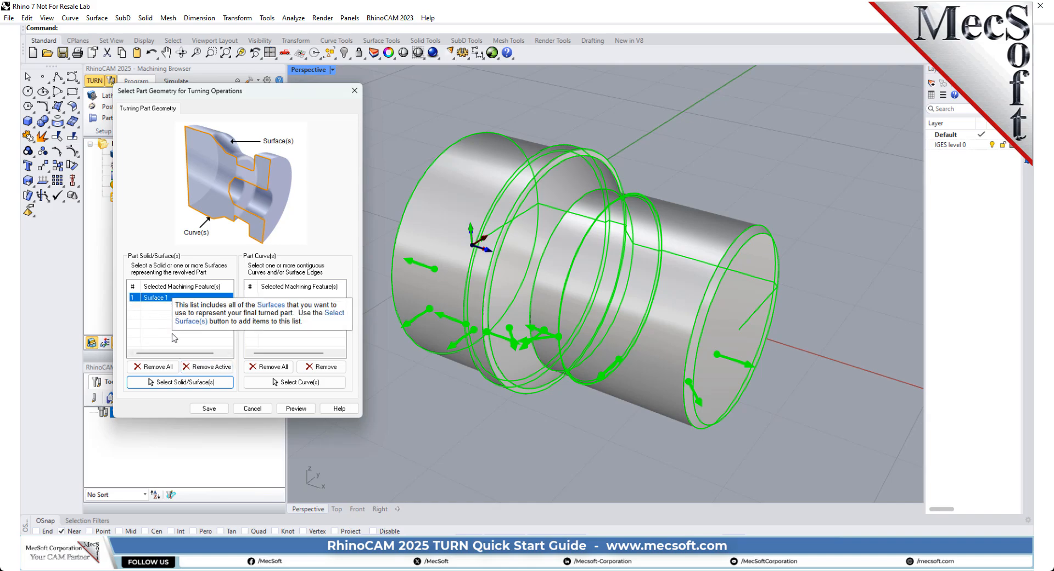
{"action": "left_click", "coordinate": [208, 409]}
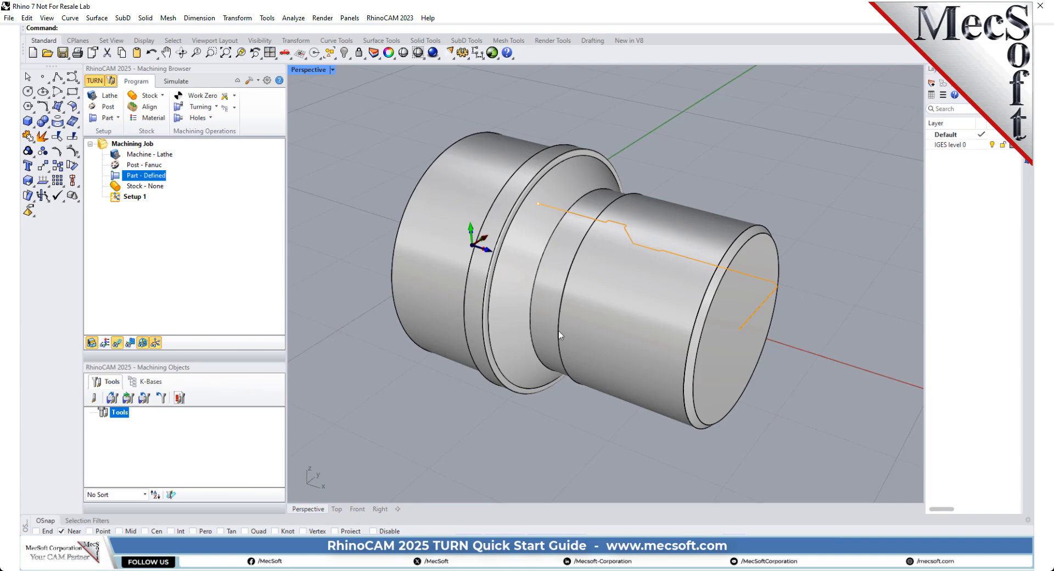
- Examine the part's turning profile in the Top view and return to the Perspective view
{"action": "left_click", "coordinate": [290, 57]}
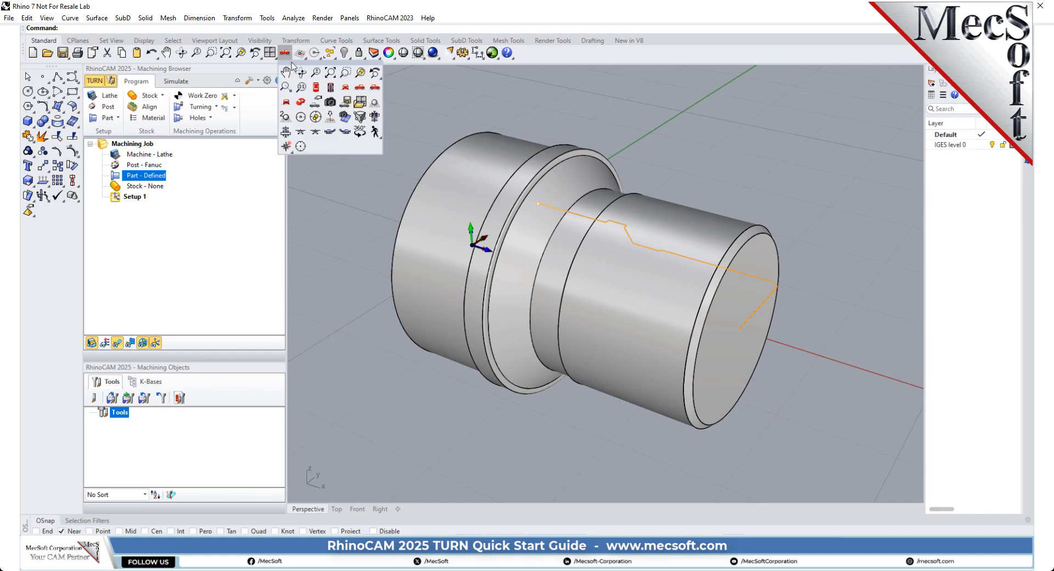
{"action": "left_click", "coordinate": [316, 87]}
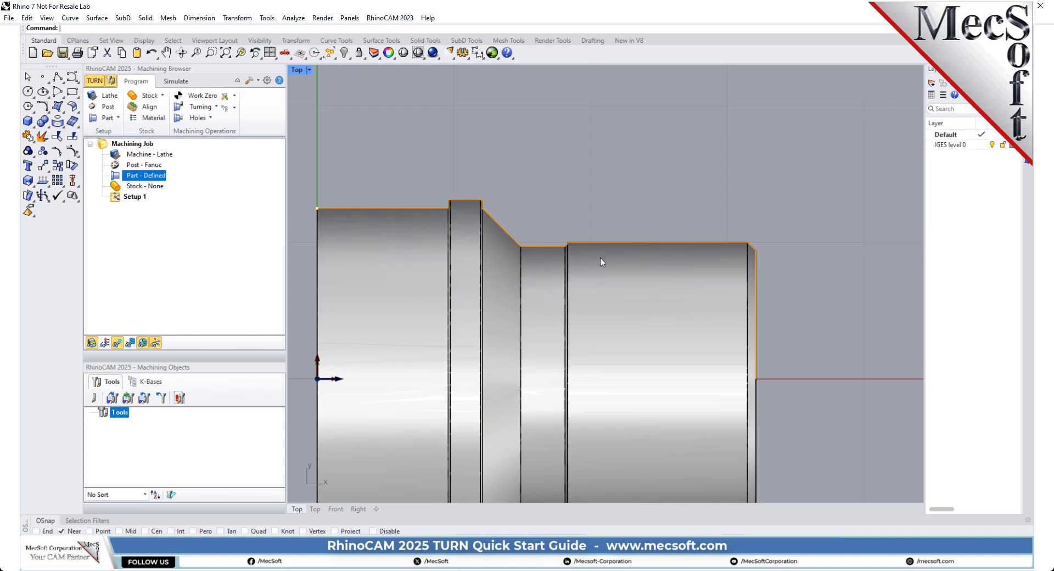
{"action": "left_click", "coordinate": [289, 57]}
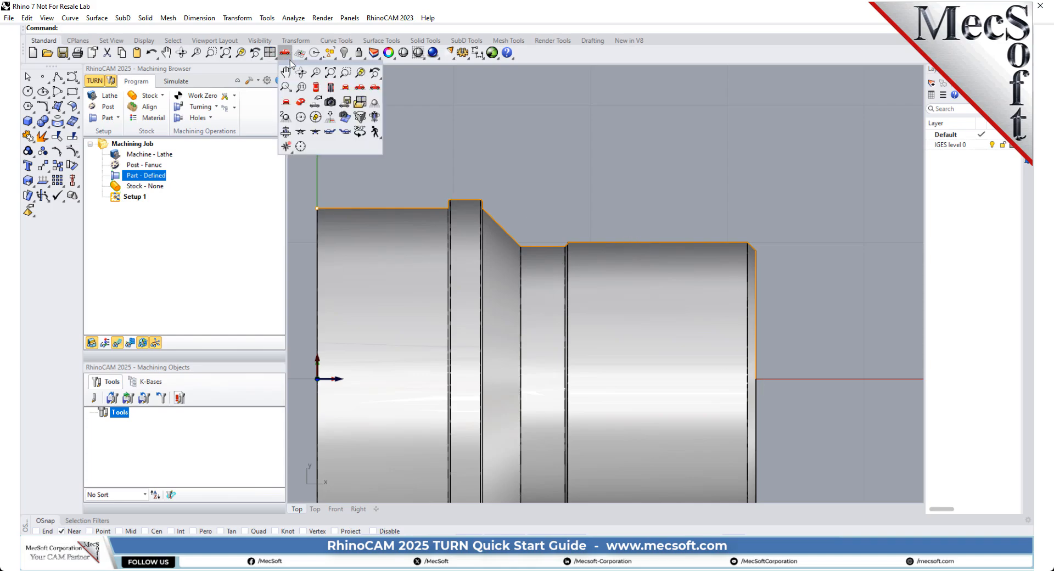
{"action": "left_click", "coordinate": [301, 102]}
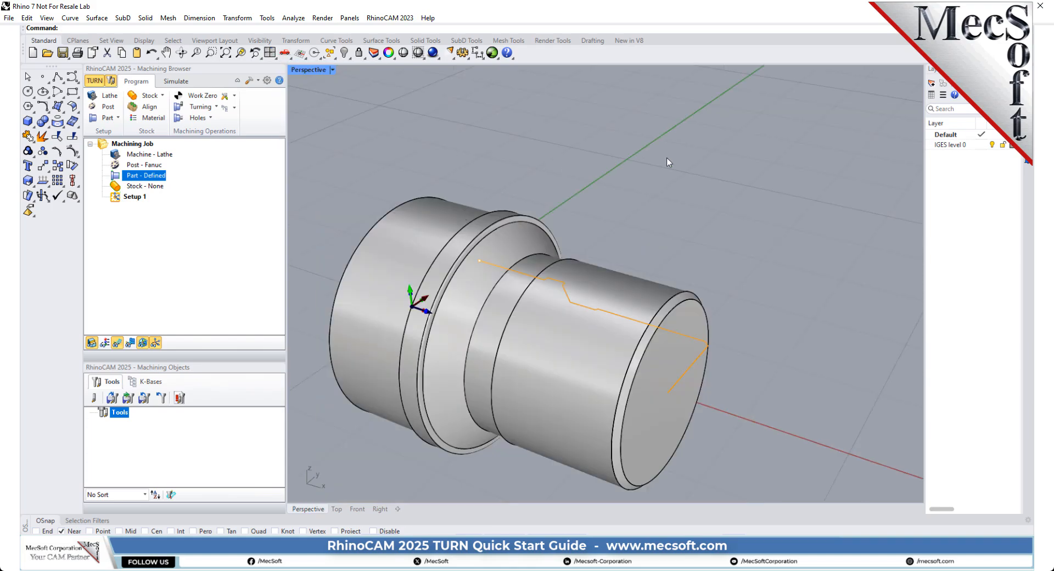
- Create a cylinder stock with outer radius 1.5 and length 3.25, and toggle its visibility to check it against the part
{"action": "scroll", "coordinate": [610, 180], "scroll_direction": "up", "scroll_amount": 4}
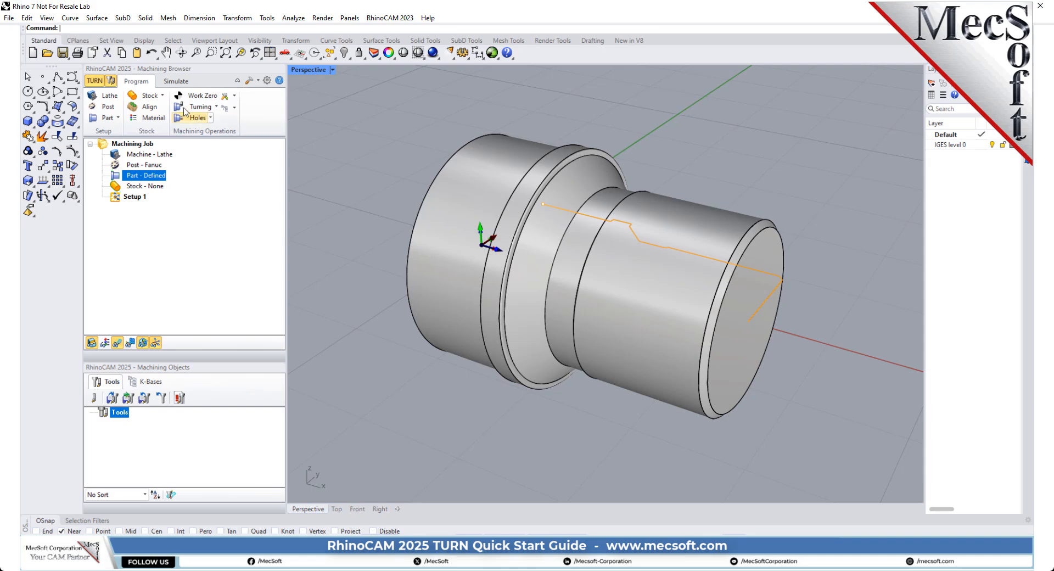
{"action": "left_click", "coordinate": [164, 96]}
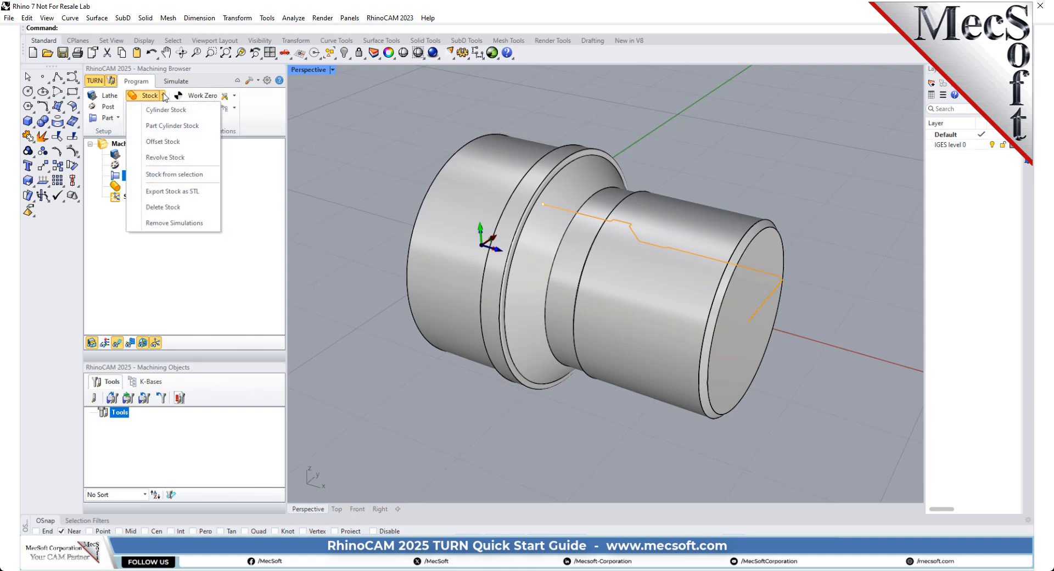
{"action": "left_click", "coordinate": [195, 111]}
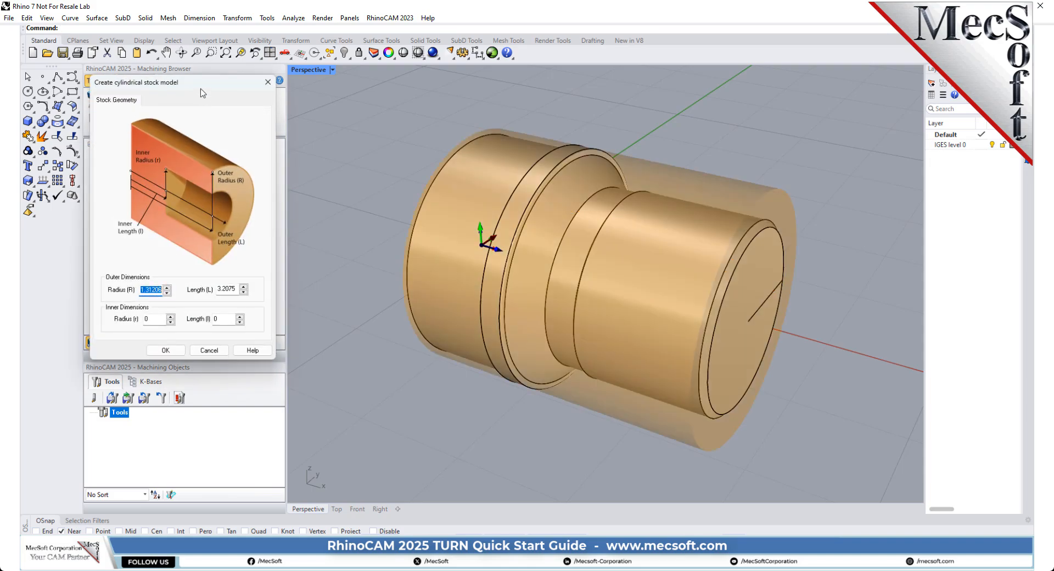
{"action": "left_click_drag", "start_coordinate": [201, 88], "coordinate": [295, 129]}
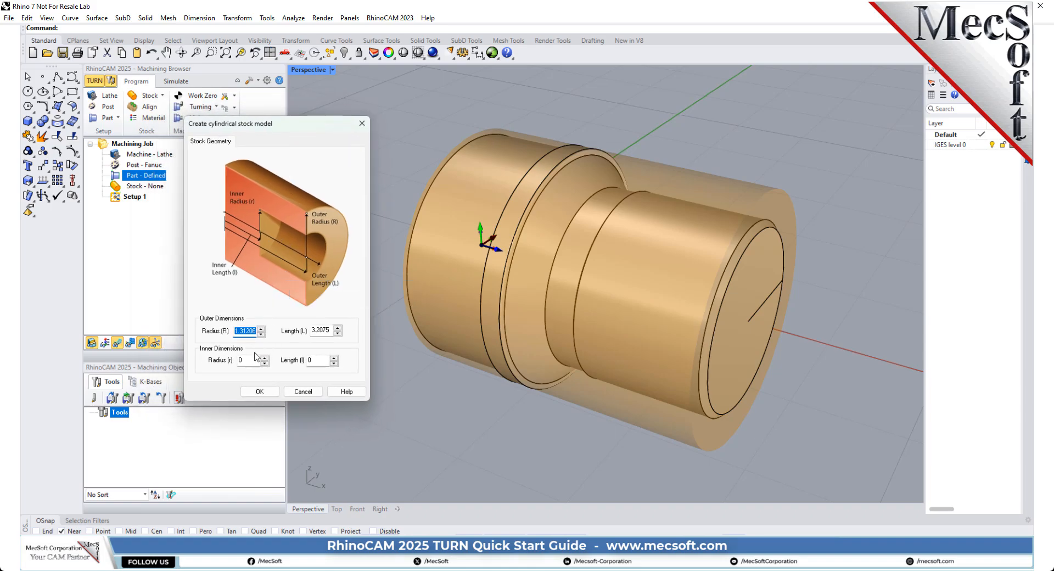
{"action": "left_click", "coordinate": [237, 330]}
{"action": "double_click", "coordinate": [236, 331]}
{"action": "type", "text": "1"}
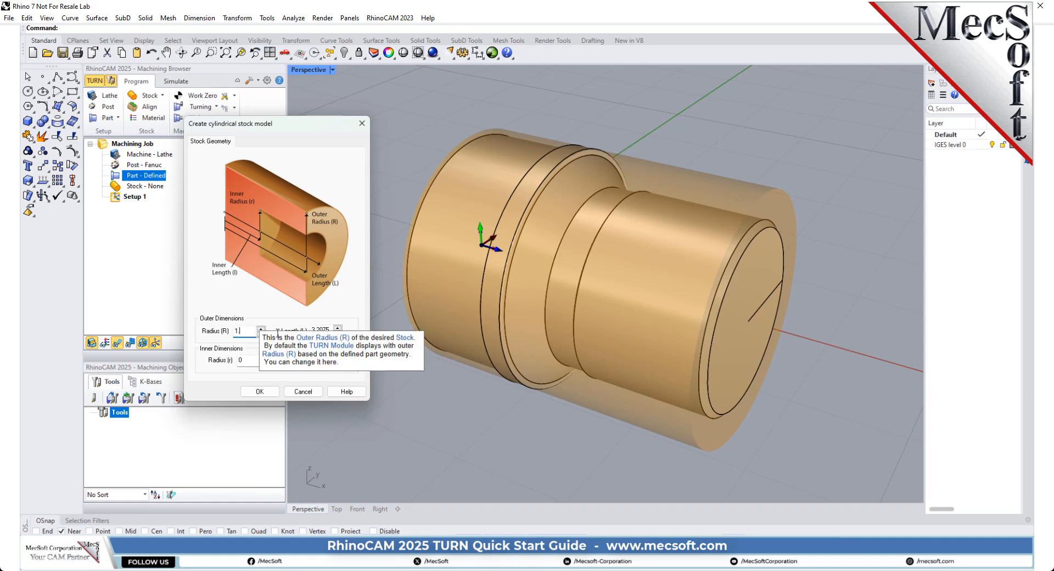
{"action": "type", "text": ".5"}
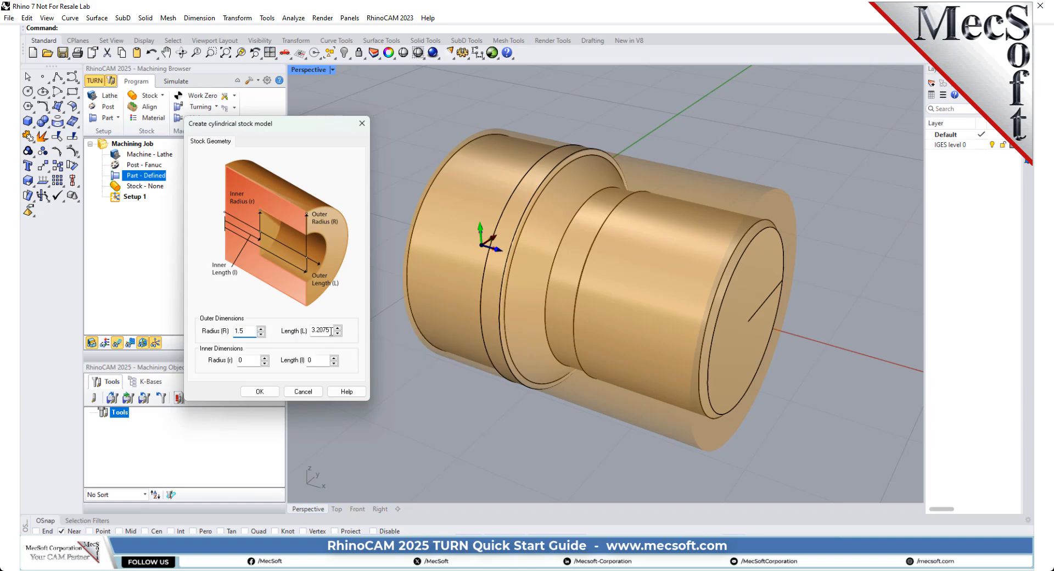
{"action": "double_click", "coordinate": [329, 329]}
{"action": "type", "text": "3.25"}
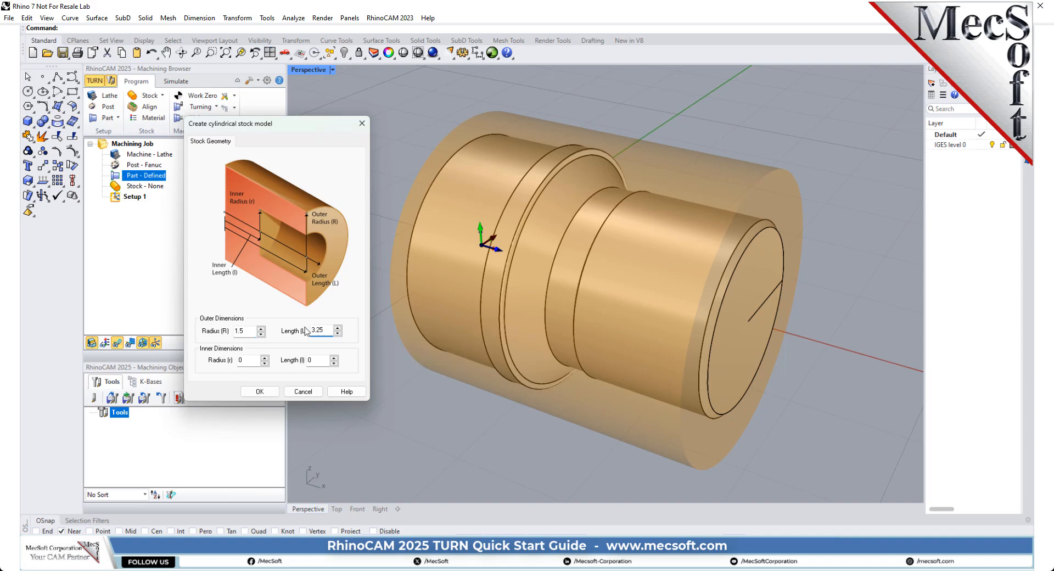
{"action": "left_click", "coordinate": [259, 391]}
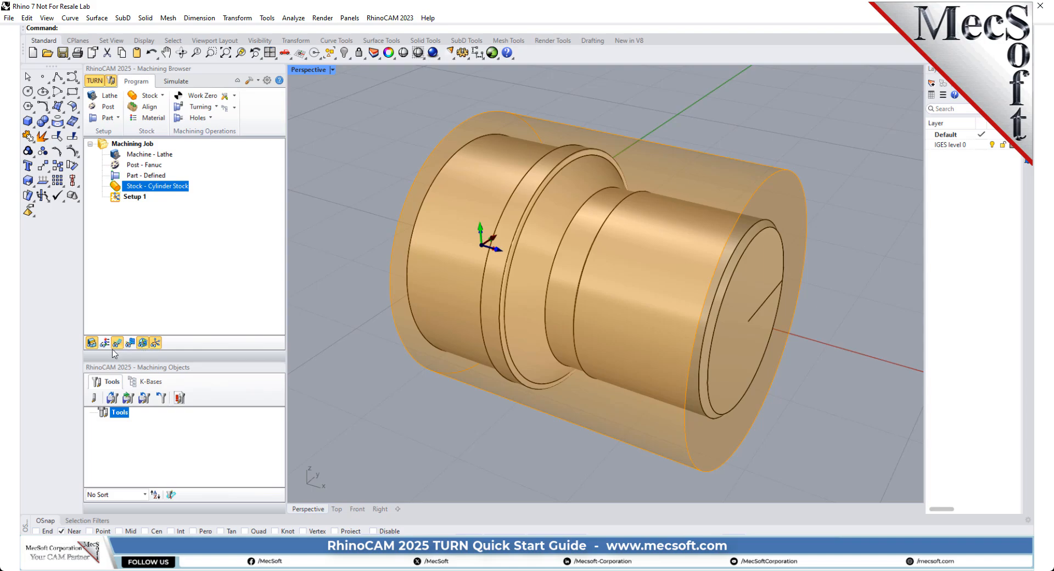
{"action": "left_click", "coordinate": [92, 343]}
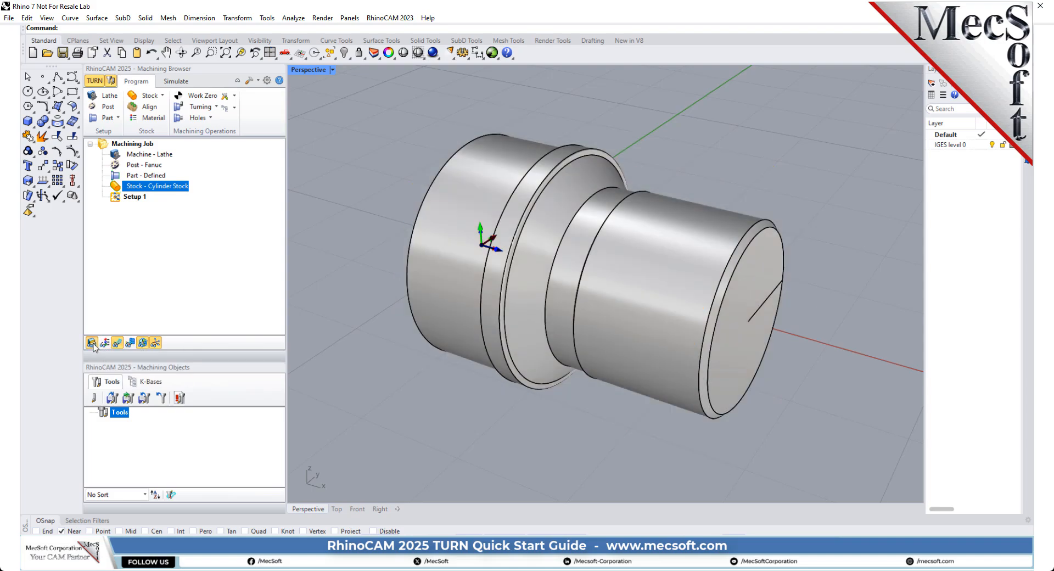
{"action": "left_click", "coordinate": [92, 343]}
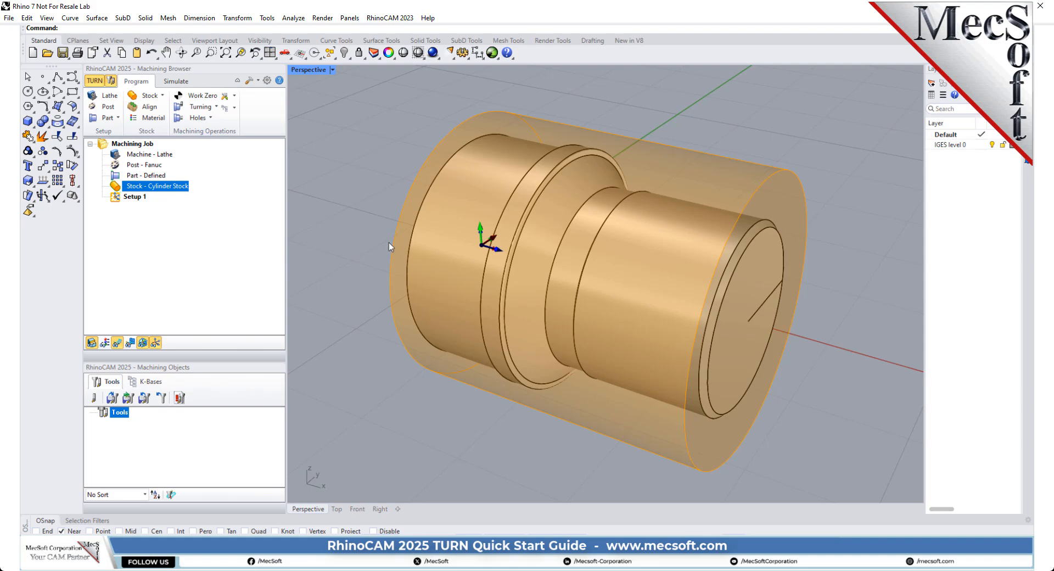
- Align the stock to the part with Z alignment set to Right and inspect the result around the shaft's end face
{"action": "left_click", "coordinate": [144, 107]}
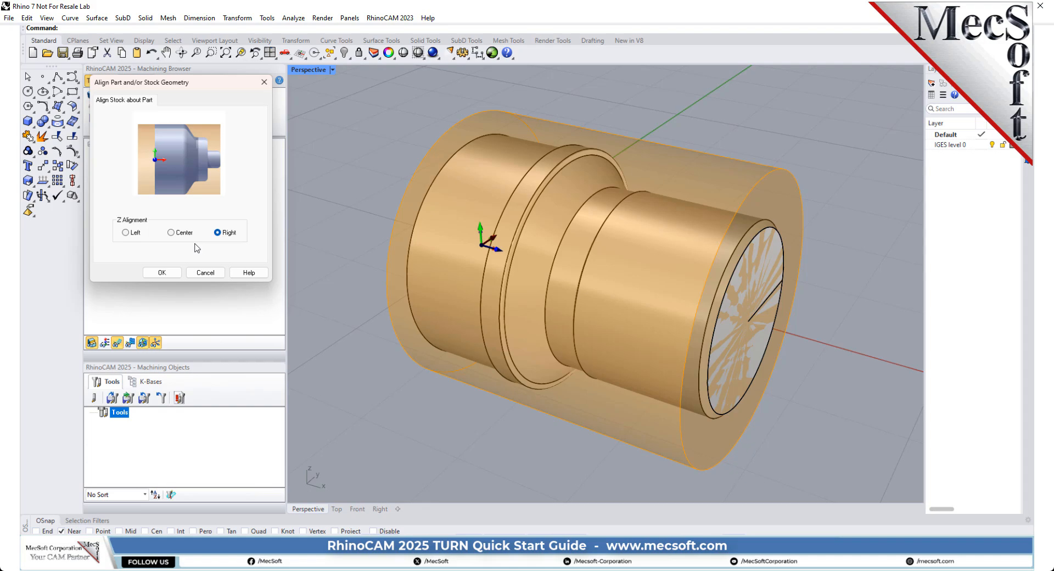
{"action": "left_click", "coordinate": [172, 232]}
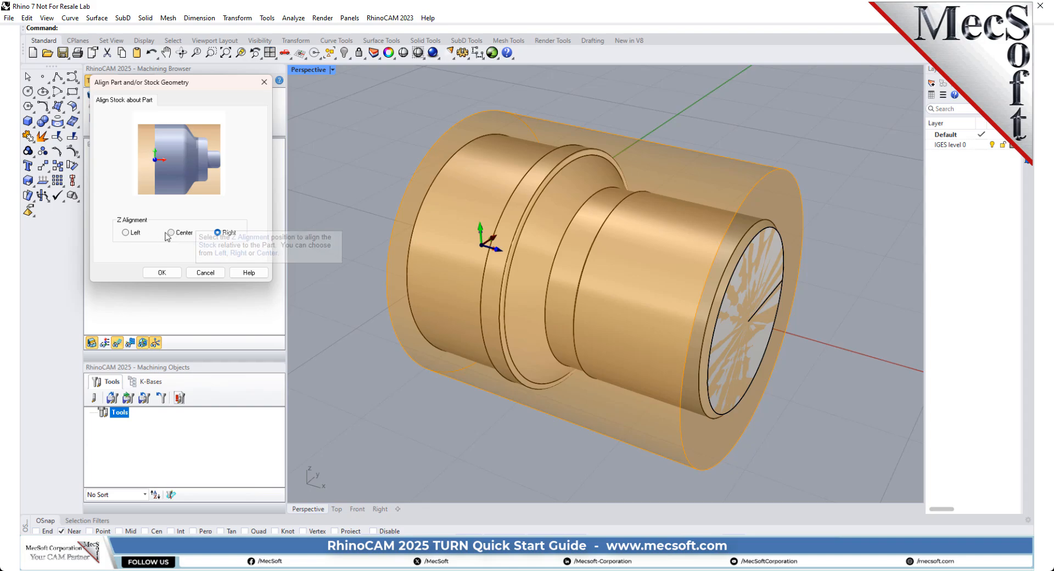
{"action": "left_click", "coordinate": [127, 233]}
{"action": "left_click", "coordinate": [217, 233]}
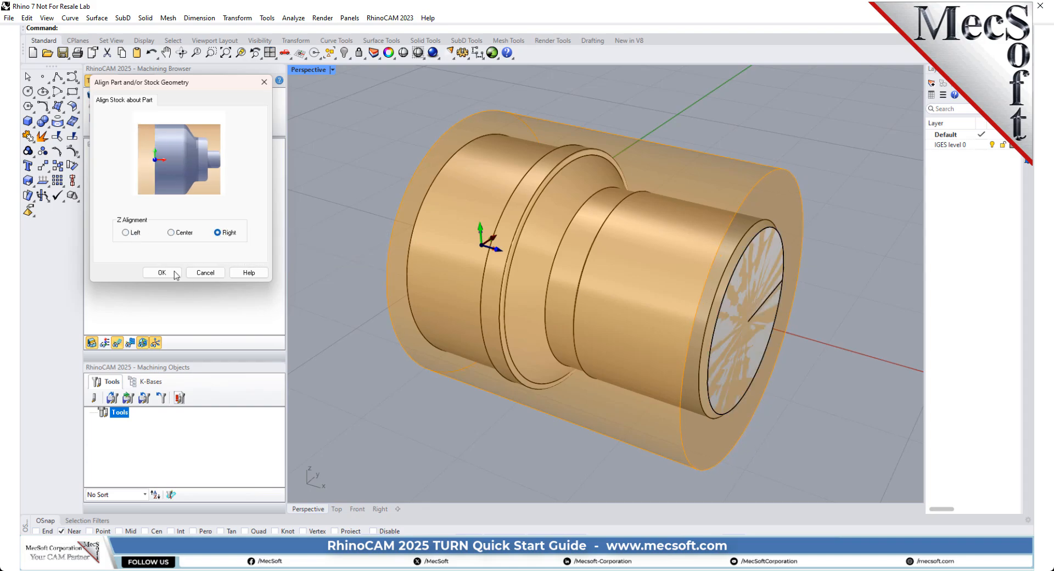
{"action": "left_click", "coordinate": [162, 273]}
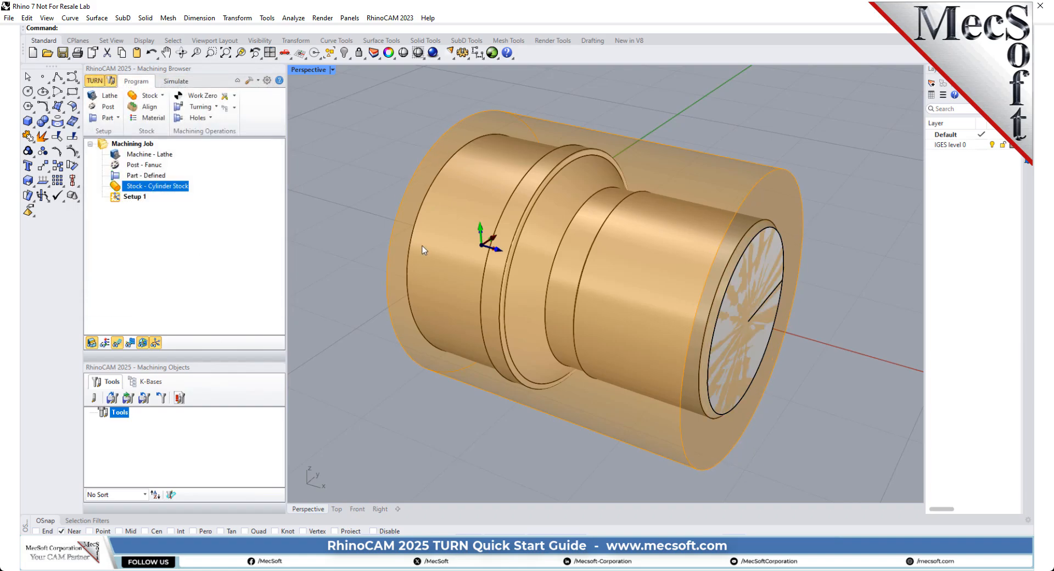
{"action": "right_click_drag", "start_coordinate": [670, 300], "coordinate": [755, 301]}
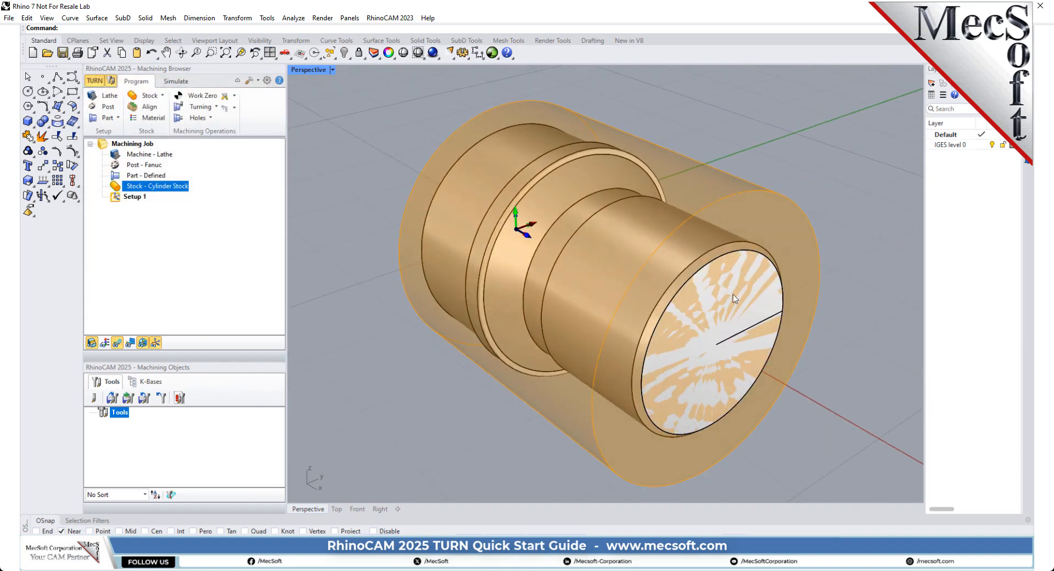
{"action": "right_click_drag", "start_coordinate": [698, 340], "coordinate": [536, 359]}
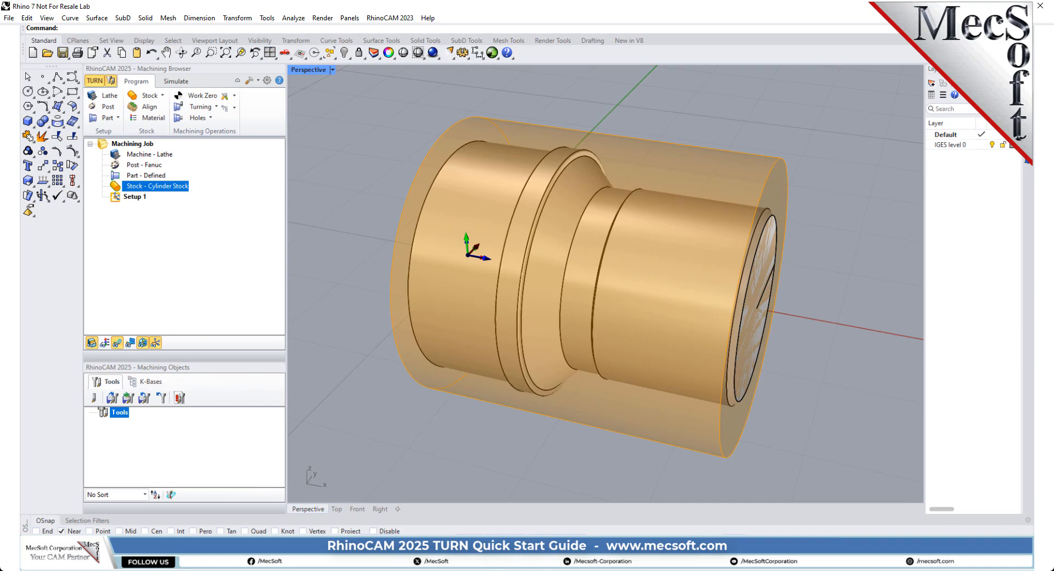
- Assign ALUMINUM - 6061 as the stock material
{"action": "left_click", "coordinate": [161, 119]}
{"action": "left_click_drag", "start_coordinate": [201, 88], "coordinate": [284, 115]}
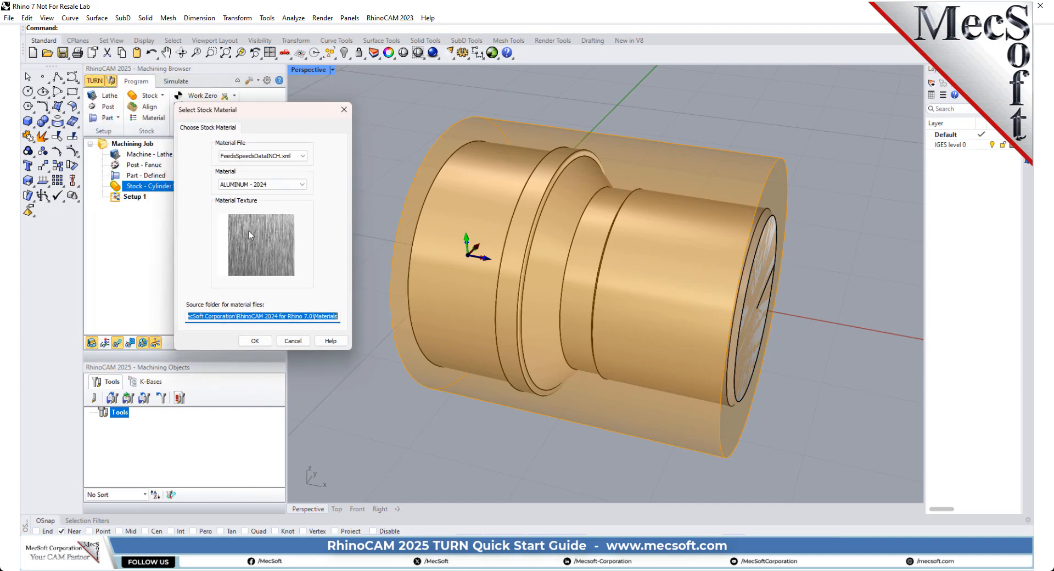
{"action": "left_click", "coordinate": [301, 185]}
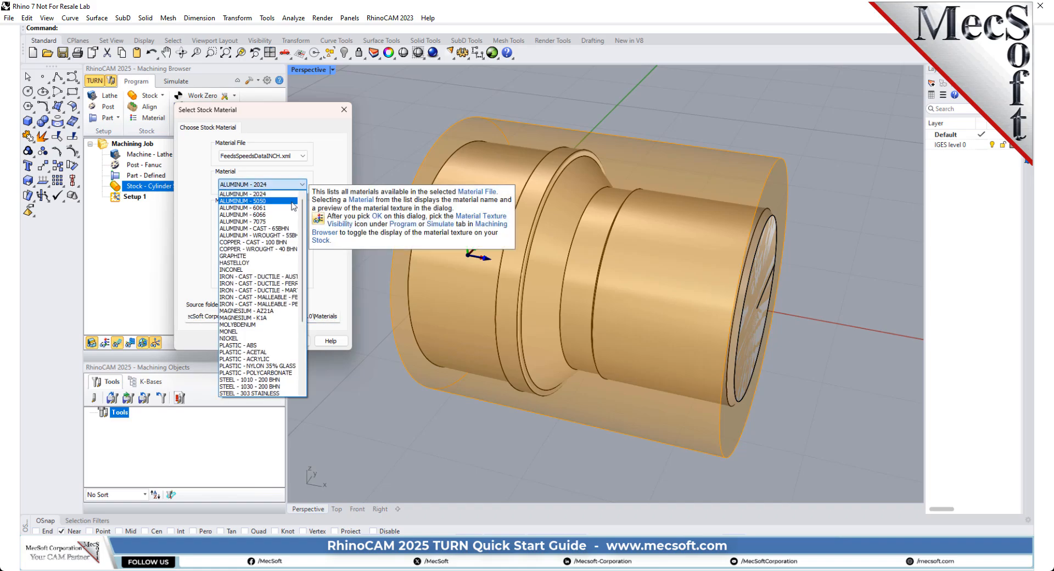
{"action": "left_click", "coordinate": [257, 207]}
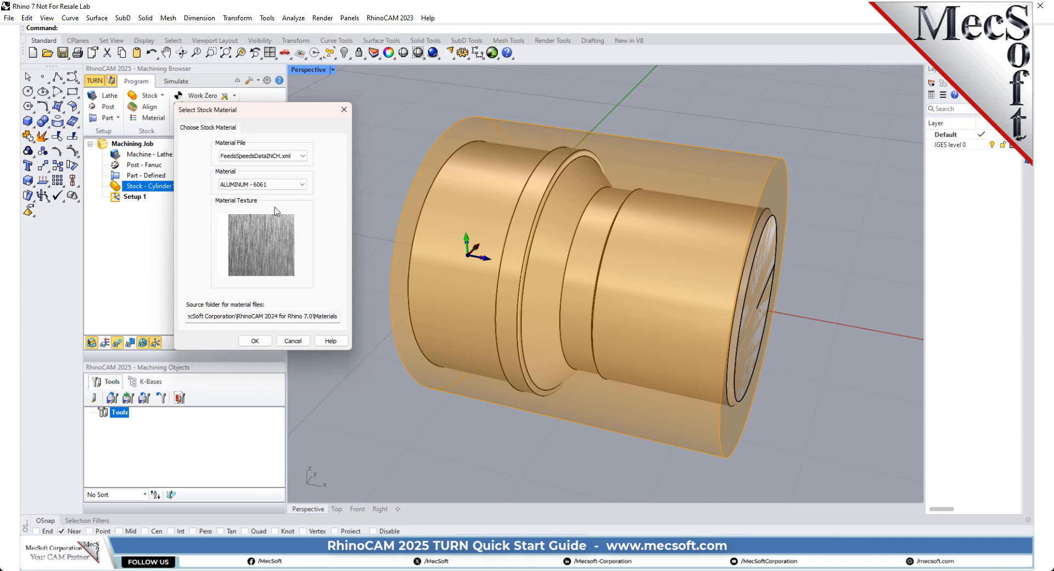
{"action": "left_click", "coordinate": [260, 340]}
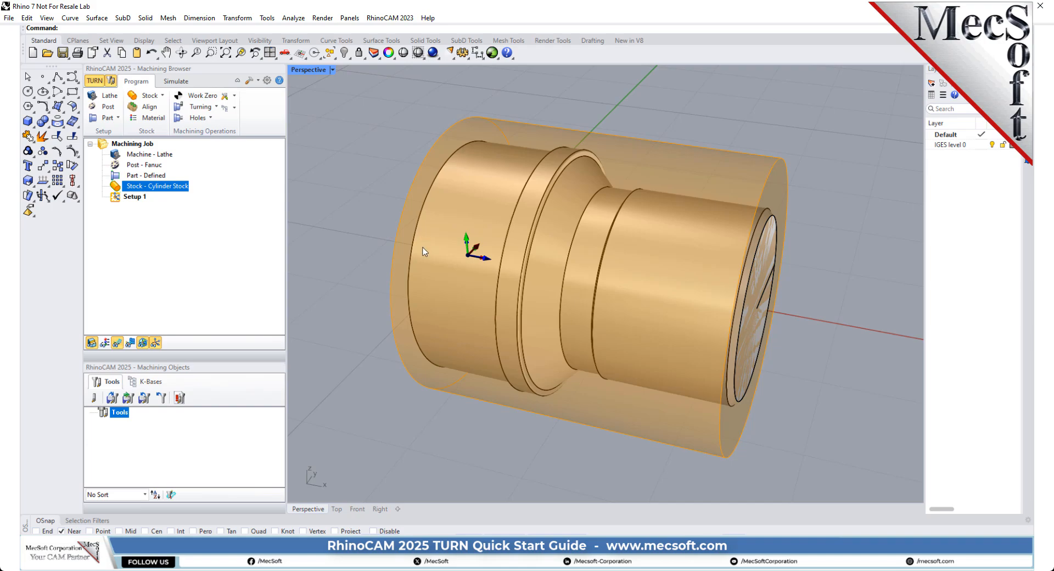
- Turn on the material texture display for the cylinder stock
{"action": "left_click", "coordinate": [105, 343]}
{"action": "left_click", "coordinate": [105, 344]}
{"action": "left_click", "coordinate": [105, 343]}
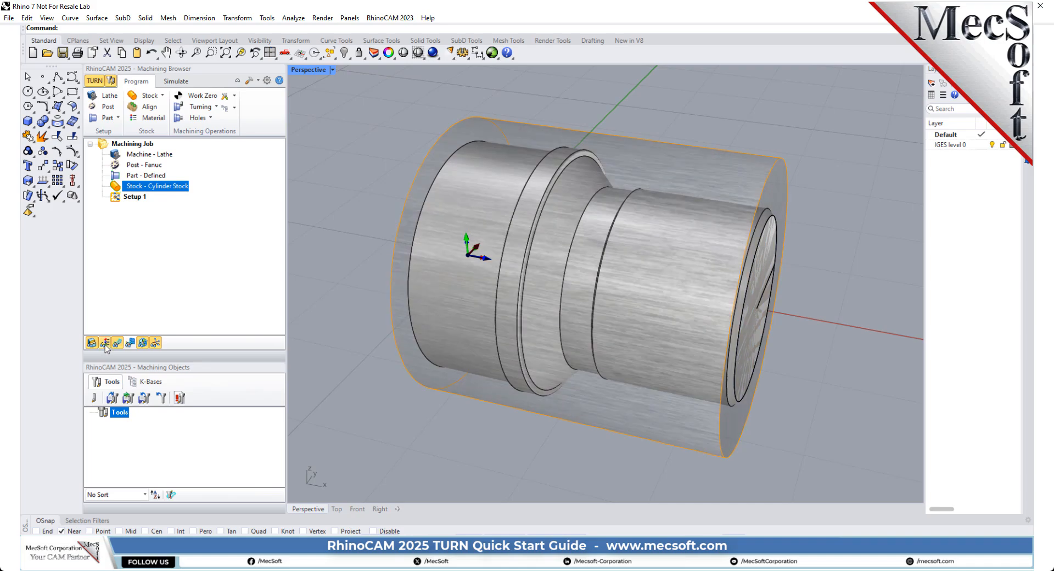
{"action": "left_click", "coordinate": [105, 343]}
{"action": "left_click", "coordinate": [105, 343]}
- Select Setup 1 and toggle the coordinate system visibility to examine the machining CSYS on the part
{"action": "left_click", "coordinate": [119, 200]}
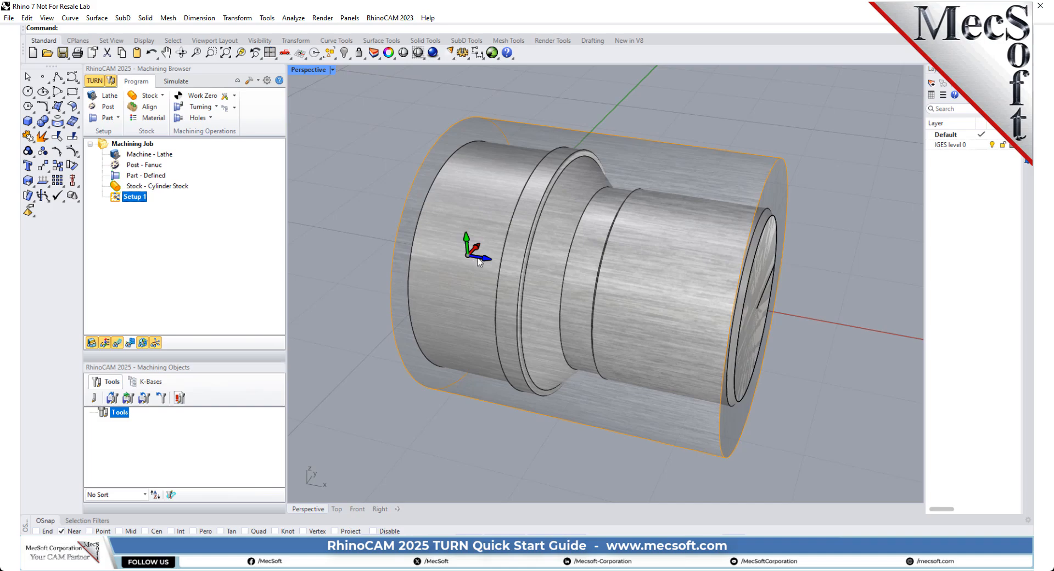
{"action": "left_click", "coordinate": [155, 343]}
{"action": "left_click", "coordinate": [144, 344]}
{"action": "left_click", "coordinate": [157, 344]}
{"action": "left_click", "coordinate": [157, 343]}
{"action": "left_click", "coordinate": [156, 343]}
{"action": "left_click", "coordinate": [157, 344]}
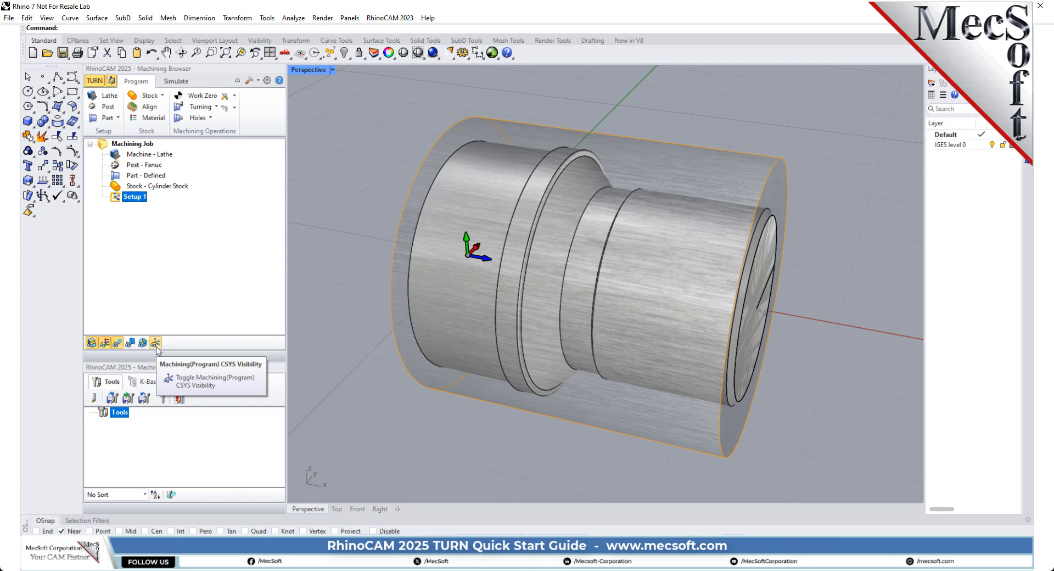
{"action": "left_click", "coordinate": [156, 343]}
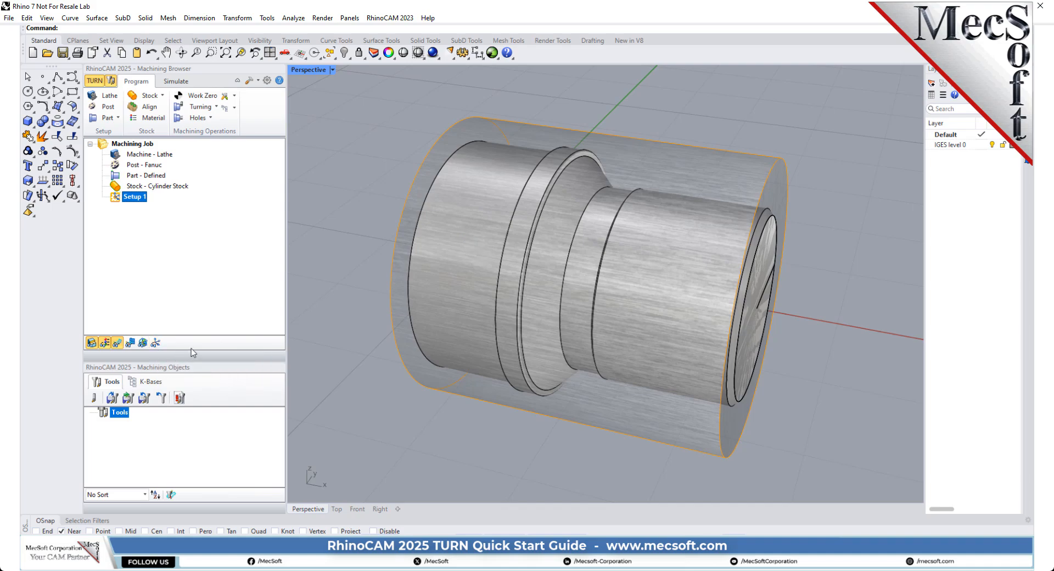
{"action": "left_click", "coordinate": [143, 343]}
{"action": "left_click", "coordinate": [156, 343]}
- Generate a work zero set to the stock box with the Right Most zero face
{"action": "scroll", "coordinate": [549, 273], "scroll_direction": "down", "scroll_amount": 2}
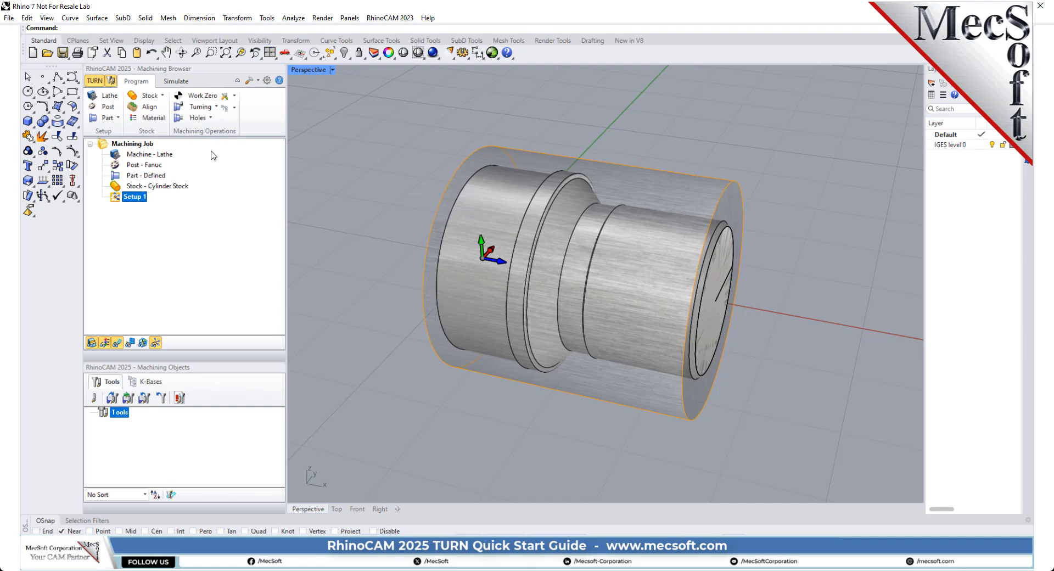
{"action": "left_click", "coordinate": [208, 101]}
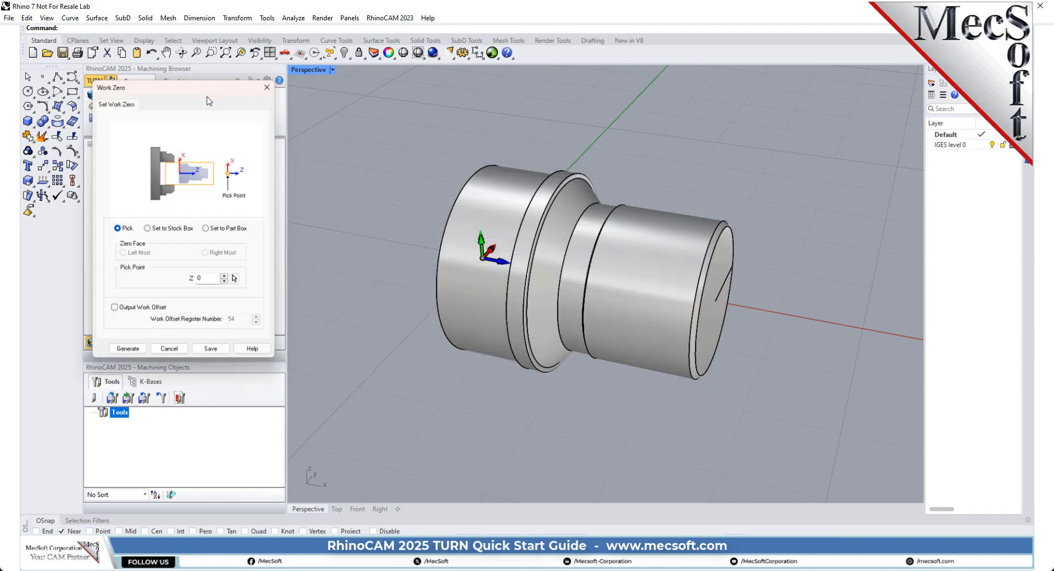
{"action": "left_click_drag", "start_coordinate": [154, 94], "coordinate": [309, 113]}
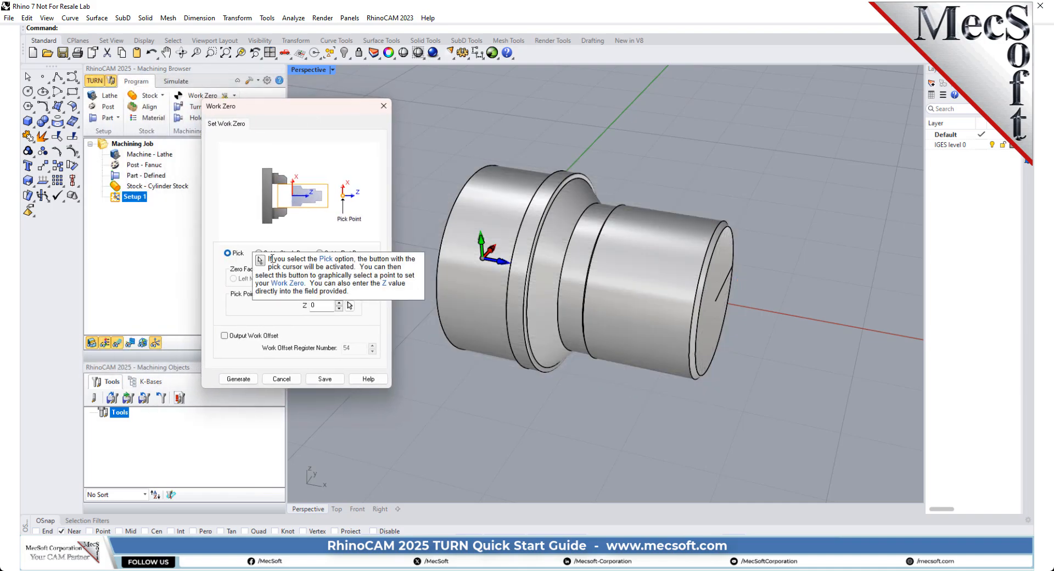
{"action": "left_click", "coordinate": [259, 254]}
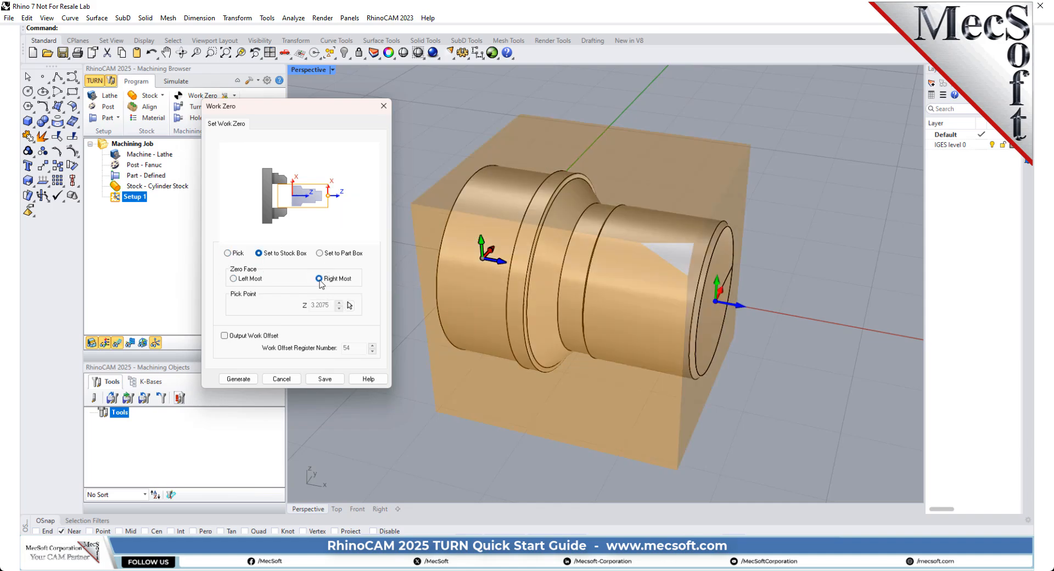
{"action": "right_click_drag", "start_coordinate": [576, 278], "coordinate": [558, 275]}
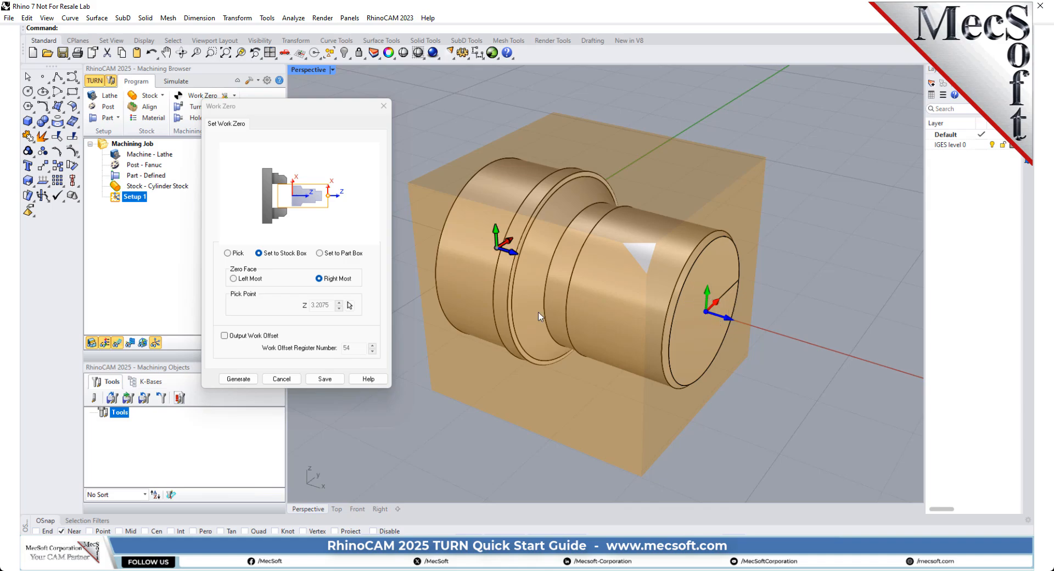
{"action": "left_click", "coordinate": [238, 379]}
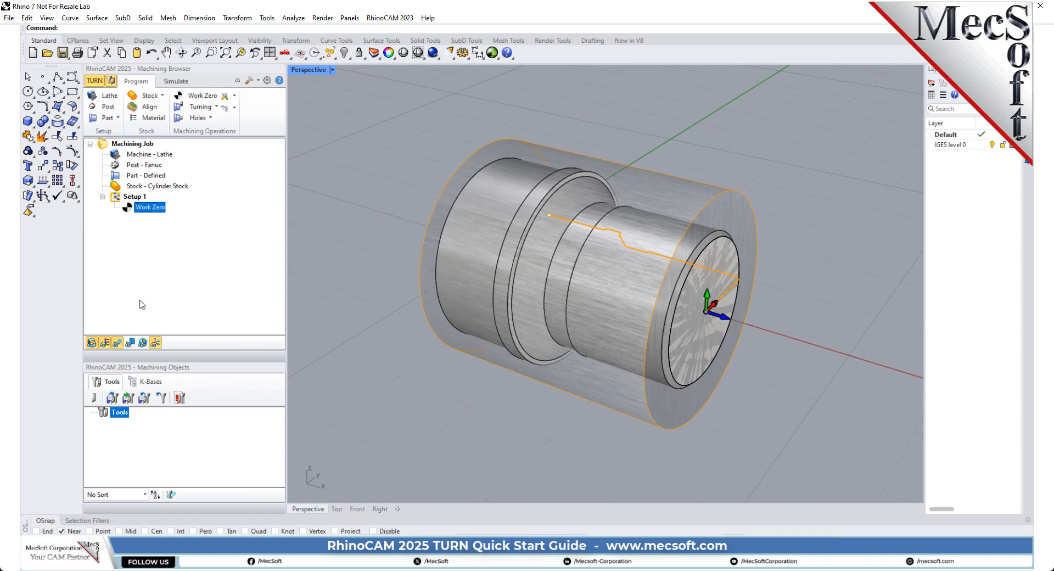
- Begin a new diamond insert turning tool and name it Diamond Insert-OD
{"action": "left_click", "coordinate": [94, 399]}
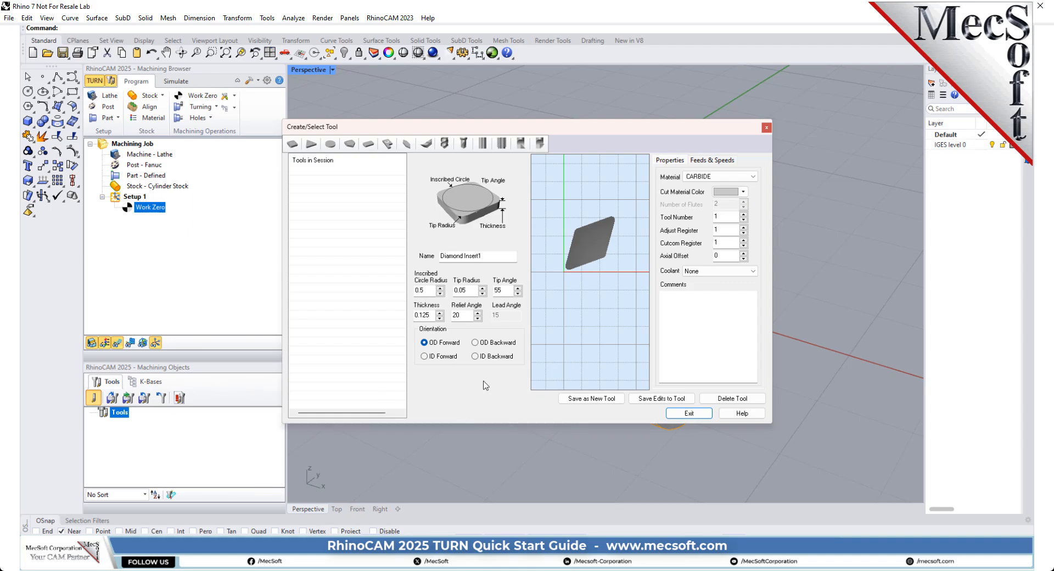
{"action": "left_click", "coordinate": [292, 145]}
{"action": "left_click", "coordinate": [488, 255]}
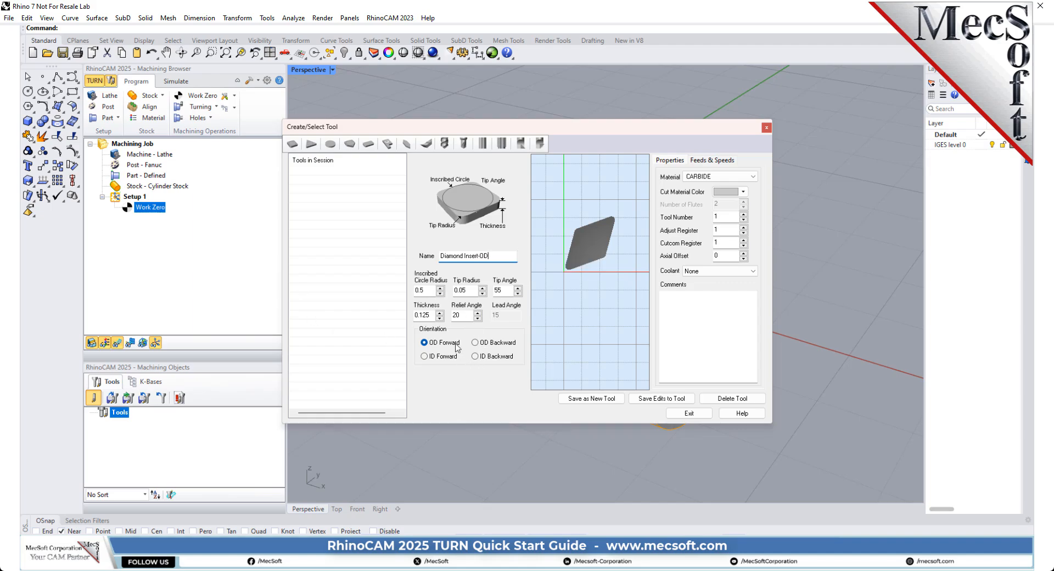
- Set the diamond insert's tip radius to 0.02, tip angle to 55 and relief angle to 20, with OD Forward orientation
{"action": "left_click", "coordinate": [427, 290]}
{"action": "mouse_move", "coordinate": [428, 290]}
{"action": "left_mouse_down"}
{"action": "mouse_move", "coordinate": [414, 289]}
{"action": "mouse_move", "coordinate": [430, 294]}
{"action": "left_mouse_up"}
{"action": "type", "text": "0.02"}
{"action": "left_click", "coordinate": [505, 291]}
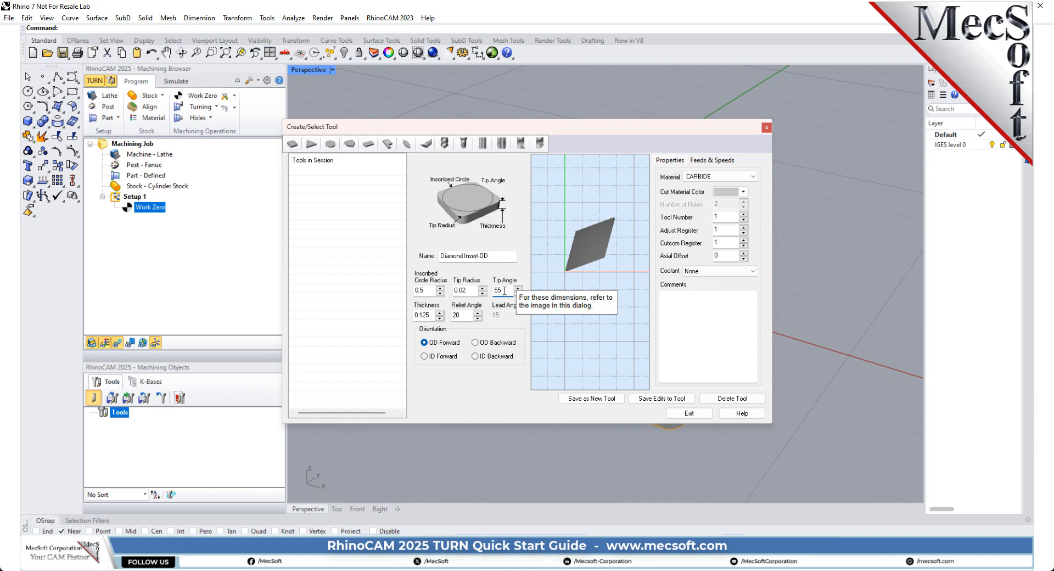
{"action": "left_click_drag", "start_coordinate": [504, 291], "coordinate": [491, 292]}
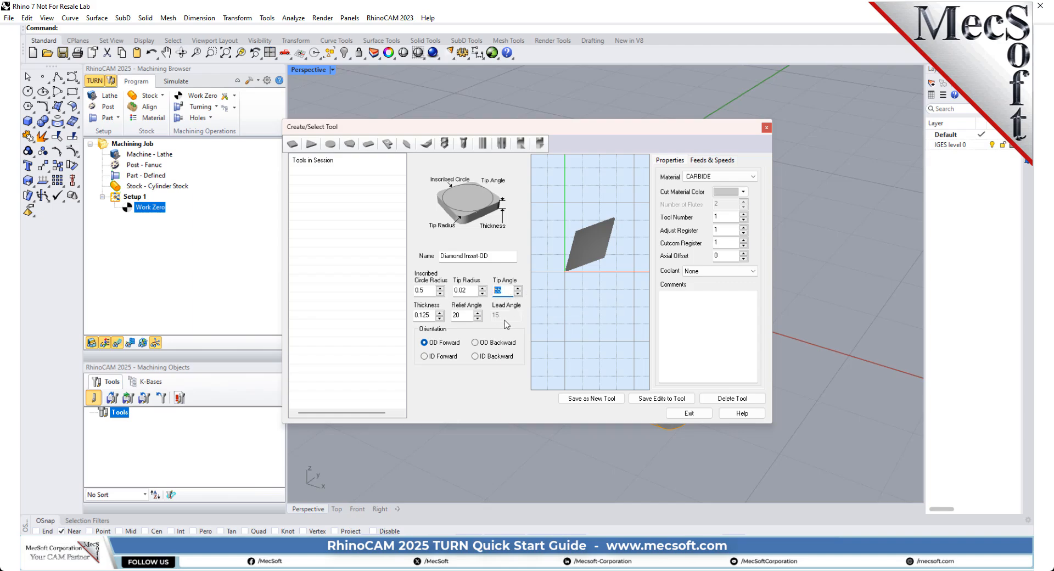
{"action": "left_click_drag", "start_coordinate": [470, 317], "coordinate": [449, 315]}
{"action": "left_click", "coordinate": [424, 343]}
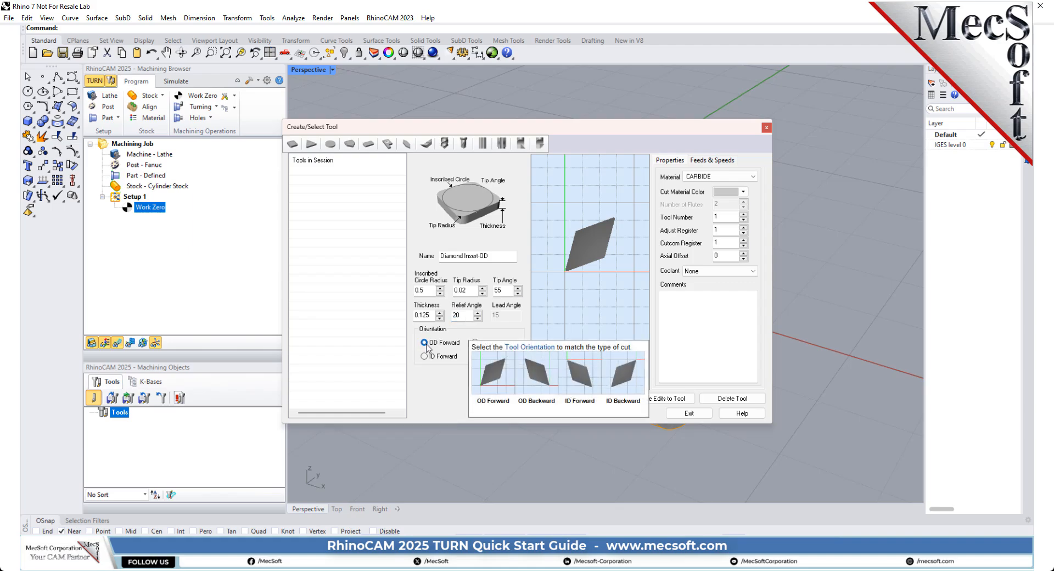
- Set the diamond insert's spindle speed to 300 RPM, maximum speed to 350 RPM and feed rate units to IPM
{"action": "left_click", "coordinate": [711, 160]}
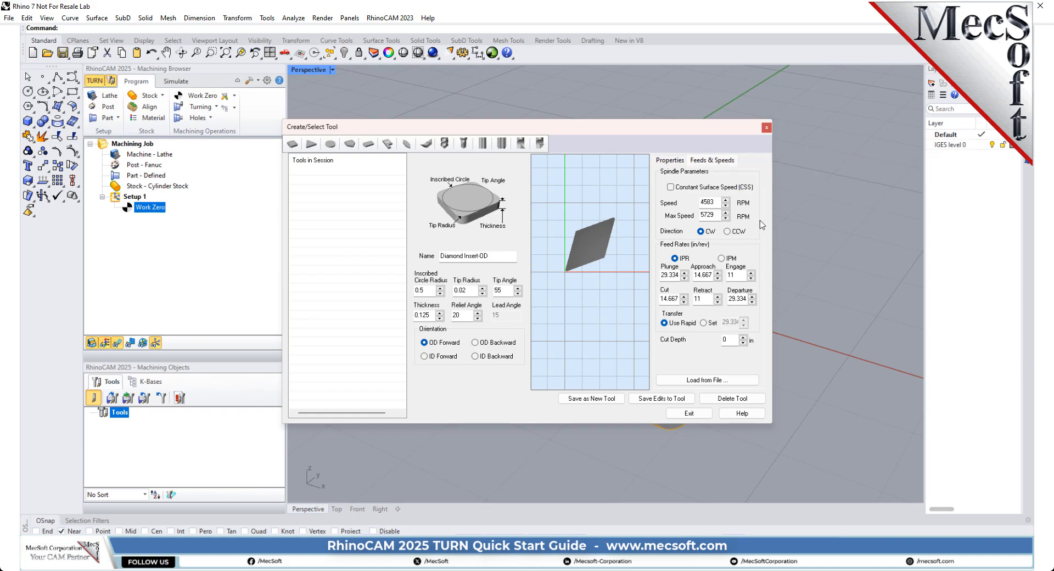
{"action": "double_click", "coordinate": [712, 203]}
{"action": "type", "text": "300"}
{"action": "key", "text": "Tab"}
{"action": "type", "text": "3"}
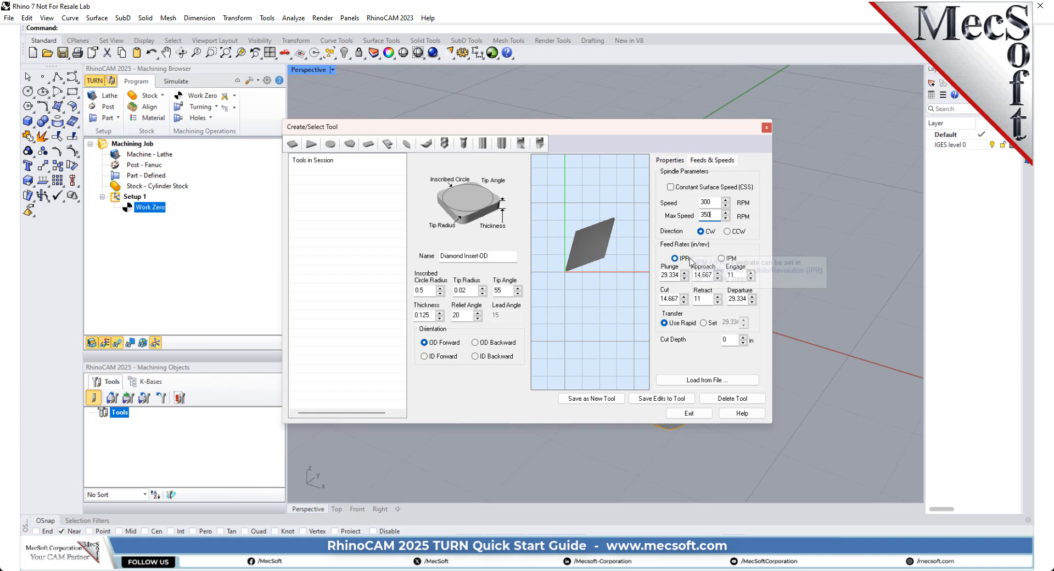
{"action": "left_click", "coordinate": [721, 258]}
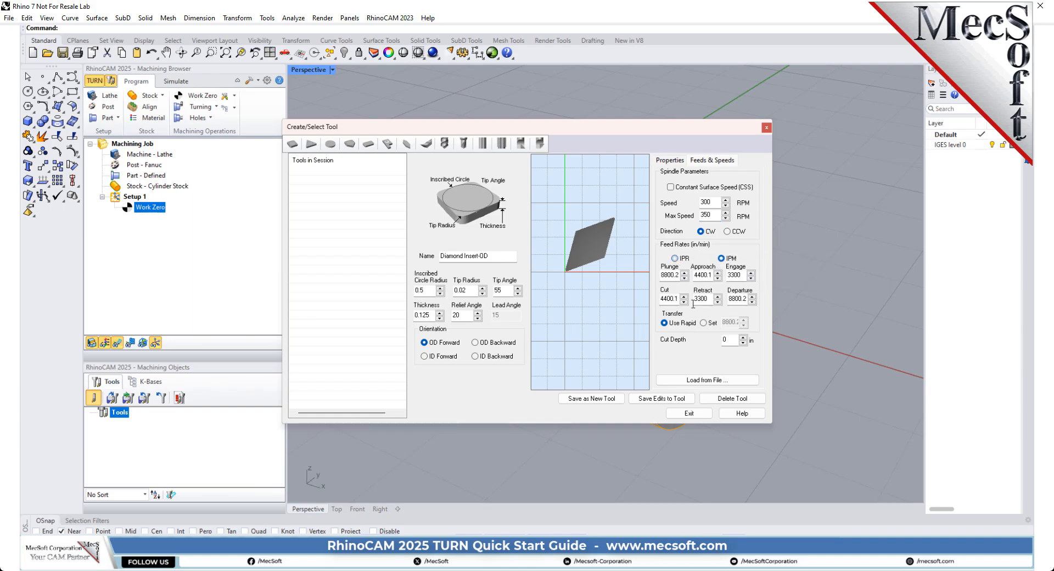
- Set the tool's plunge feed to 5, approach feed to 7.5 and engage feed to 7.5 in/min
{"action": "double_click", "coordinate": [669, 275]}
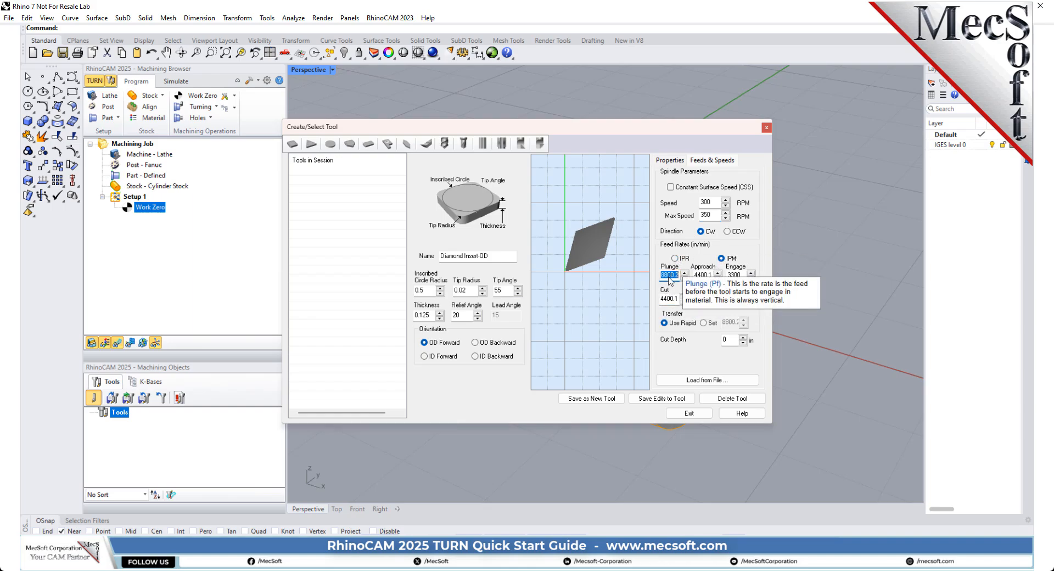
{"action": "type", "text": "5"}
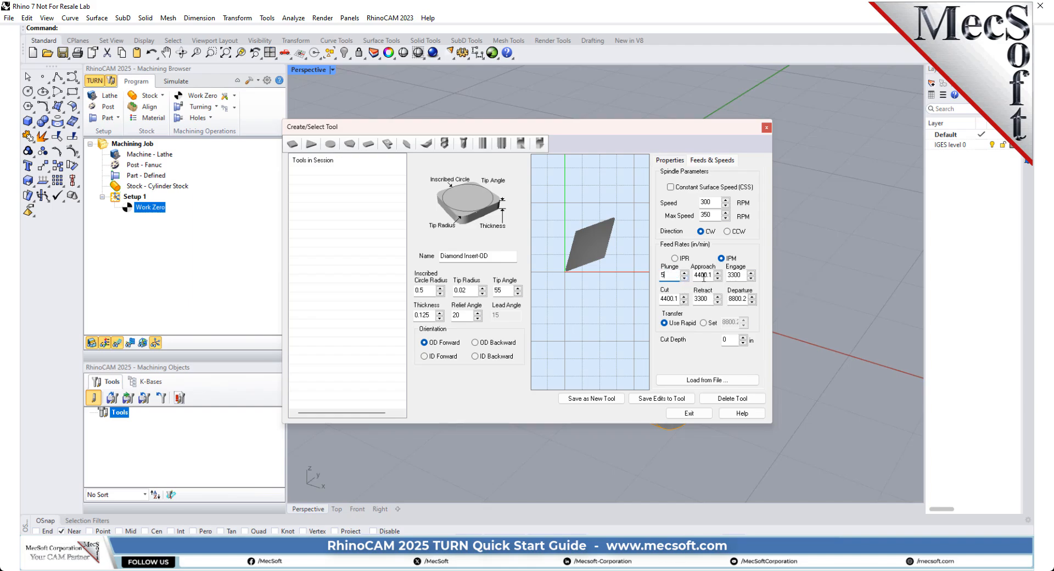
{"action": "double_click", "coordinate": [703, 276]}
{"action": "type", "text": "7"}
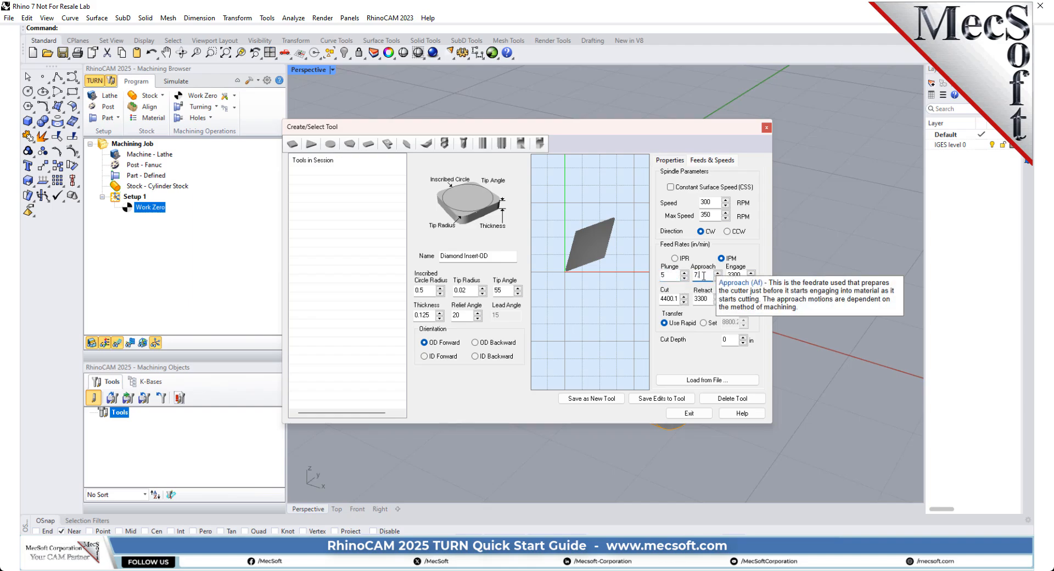
{"action": "type", "text": ".5"}
{"action": "double_click", "coordinate": [735, 274]}
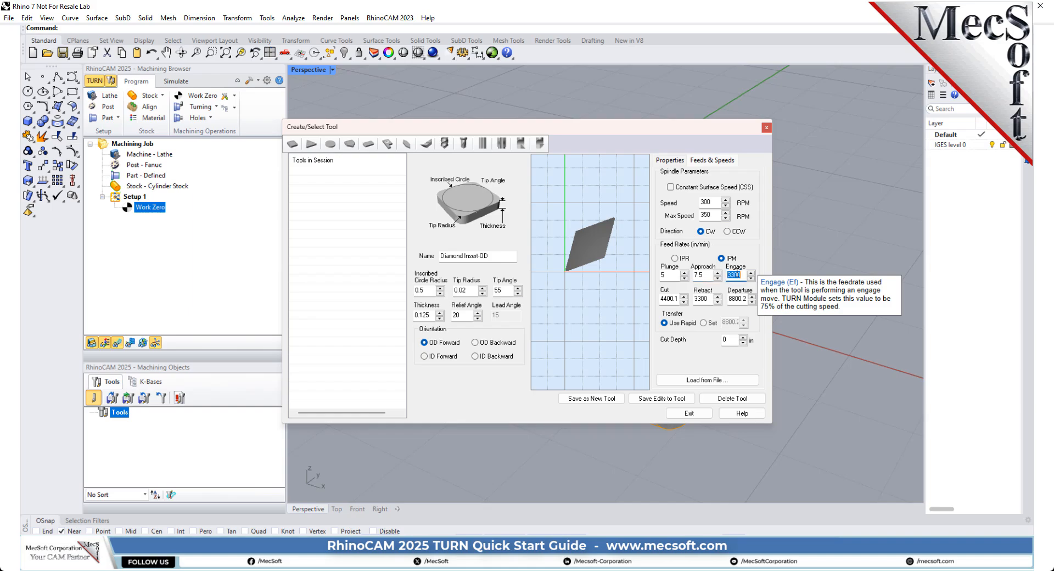
{"action": "type", "text": "7.5"}
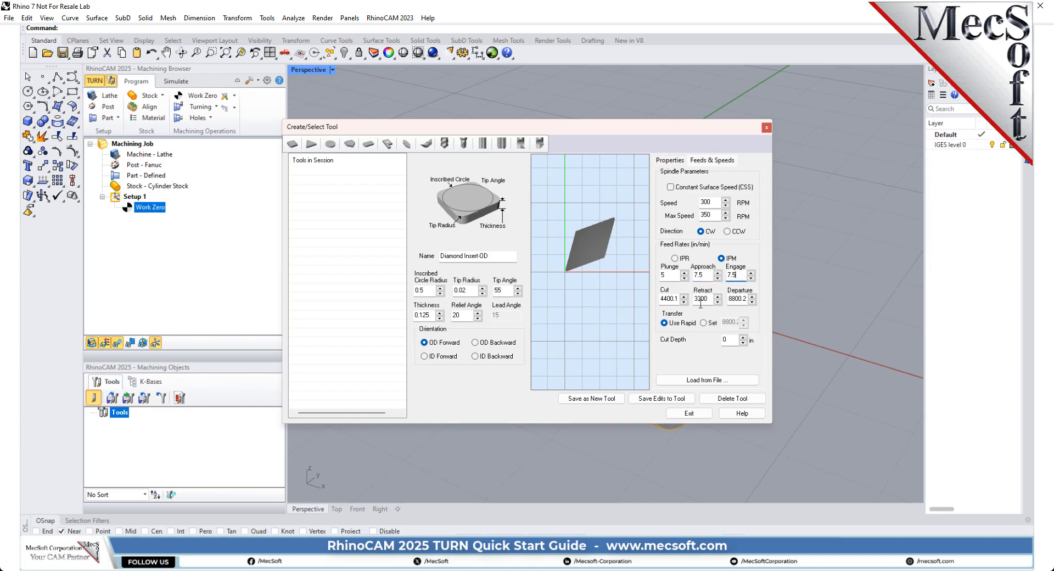
- Set the tool's cut feed to 10, retract feed to 15 and departure feed to 15 in/min
{"action": "double_click", "coordinate": [669, 299]}
{"action": "type", "text": "10"}
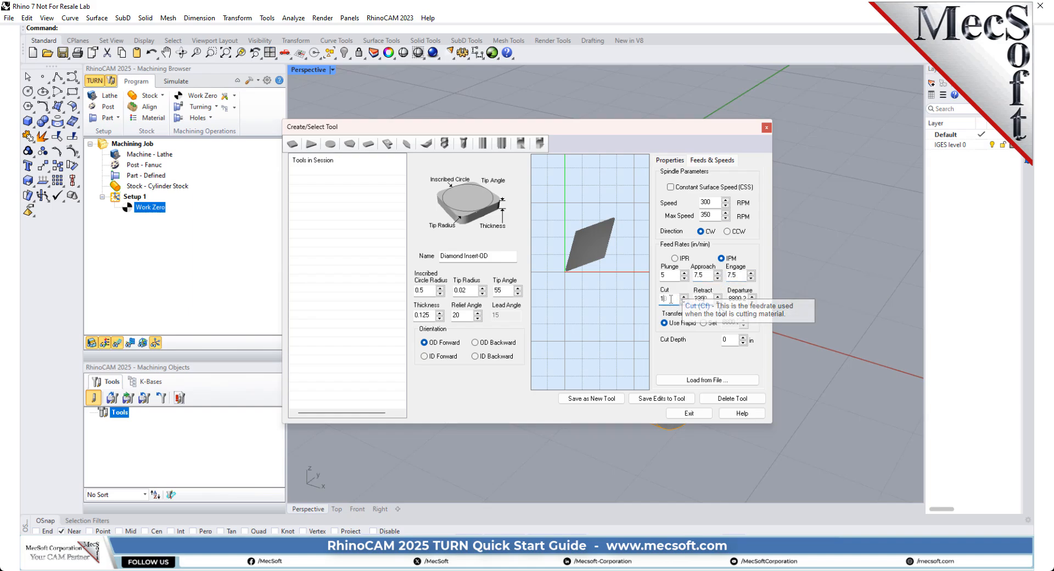
{"action": "double_click", "coordinate": [703, 299]}
{"action": "type", "text": "1"}
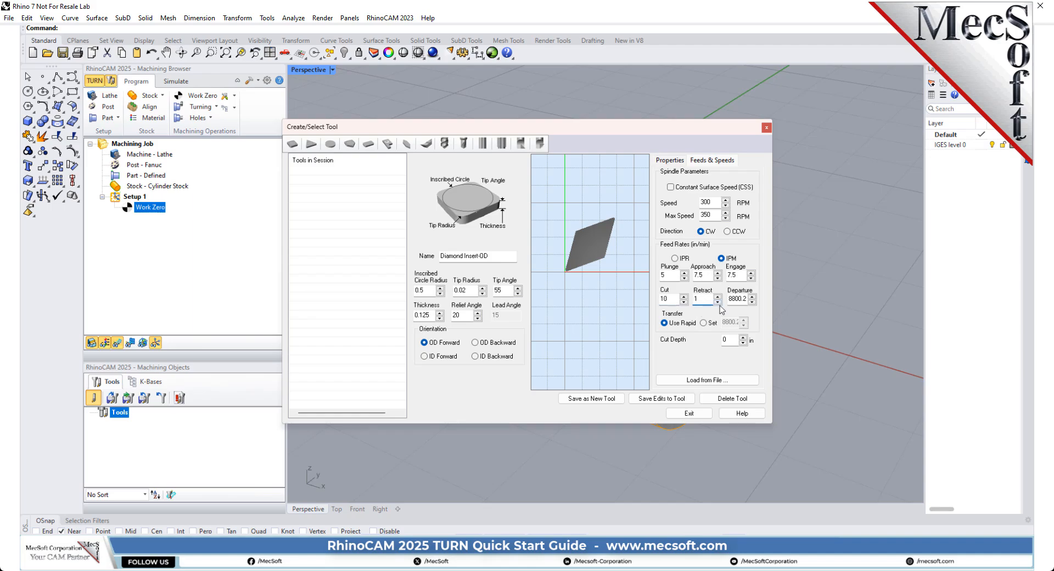
{"action": "type", "text": "5"}
{"action": "double_click", "coordinate": [737, 299]}
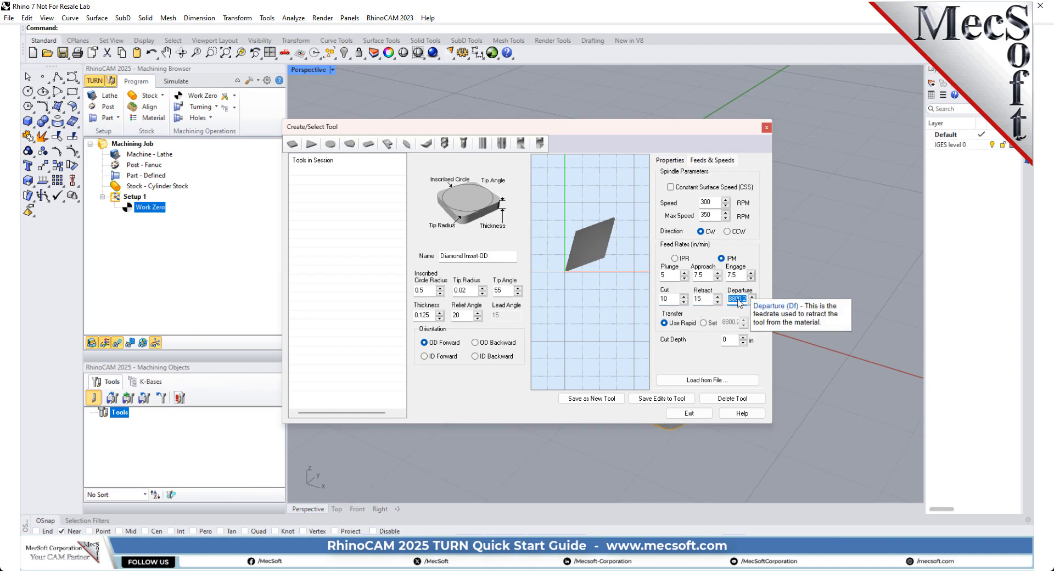
{"action": "type", "text": "15"}
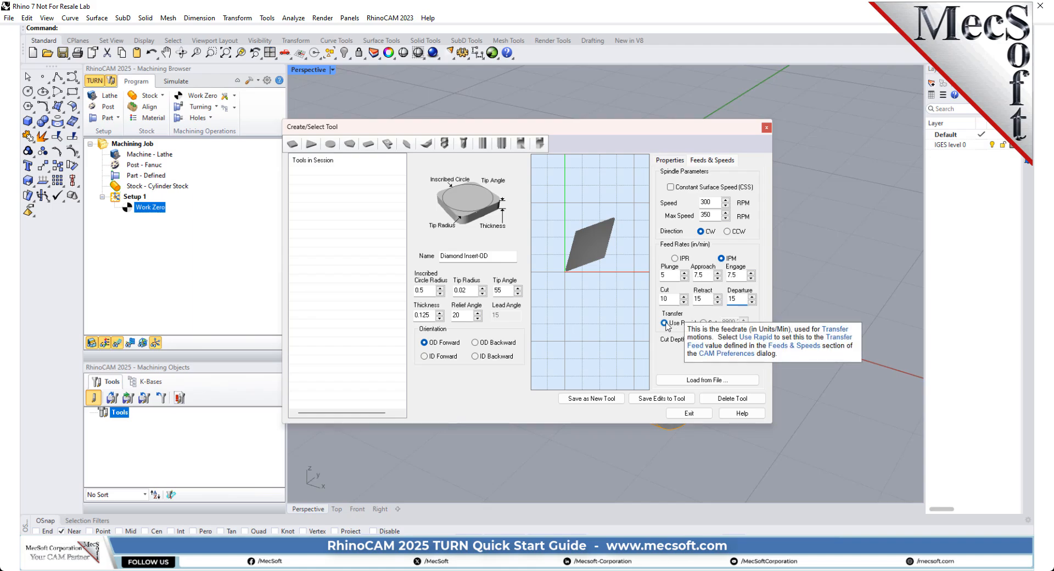
- Save Diamond Insert-OD as a new tool in the session and leave the tool definition
{"action": "left_click", "coordinate": [593, 400]}
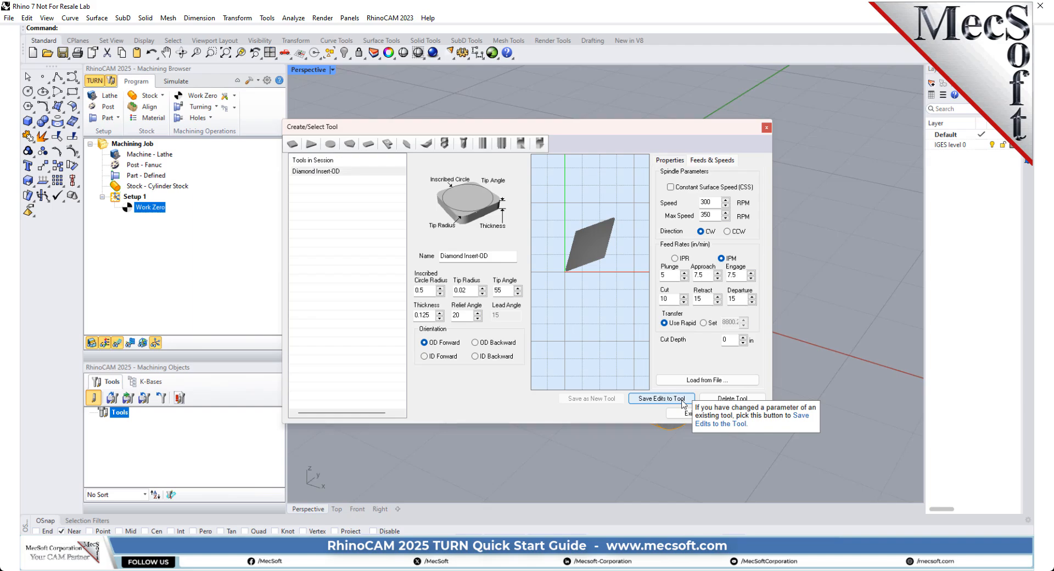
{"action": "left_click_drag", "start_coordinate": [497, 256], "coordinate": [437, 257]}
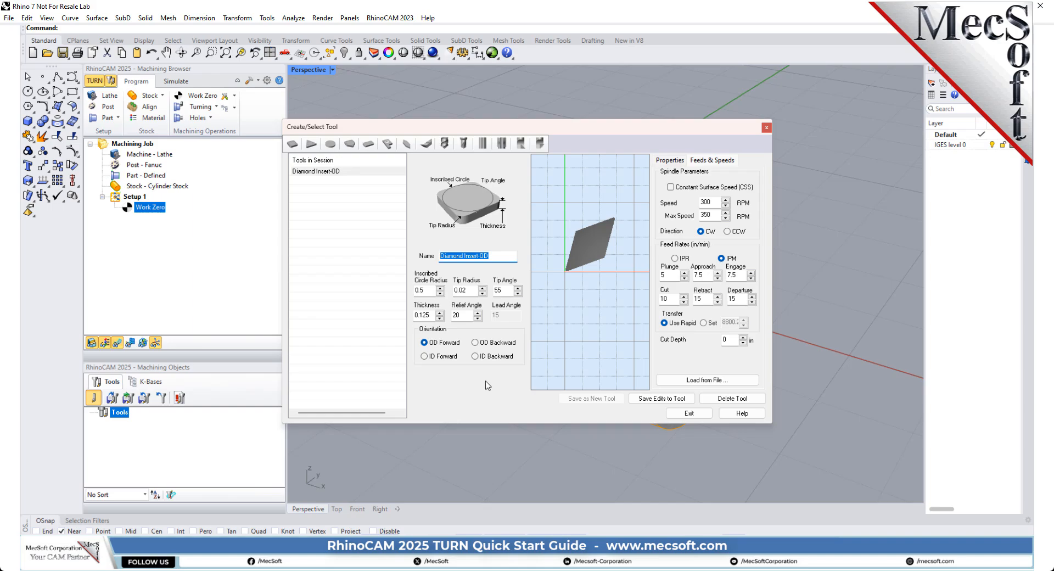
{"action": "left_click", "coordinate": [344, 172]}
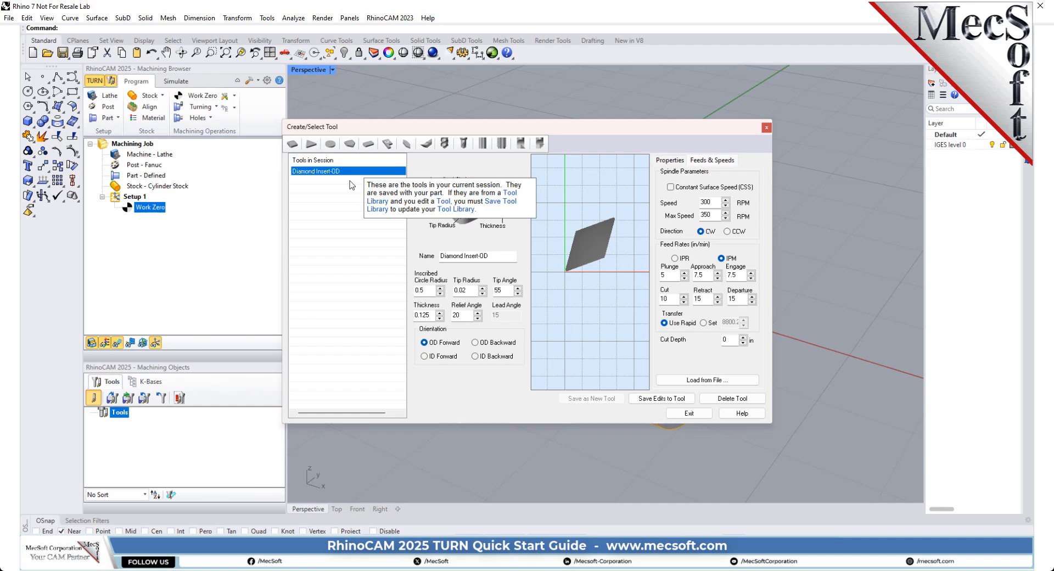
{"action": "left_click", "coordinate": [688, 414]}
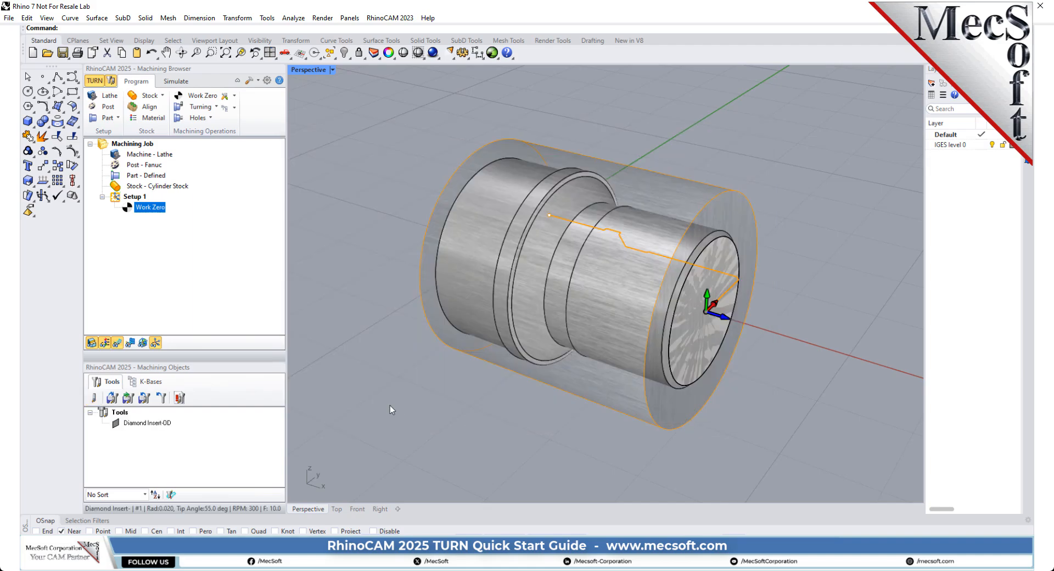
{"action": "left_click", "coordinate": [107, 433]}
- Start a Turn Roughing operation with the Diamond Insert-OD tool and review its feeds and speeds
{"action": "left_click", "coordinate": [217, 107]}
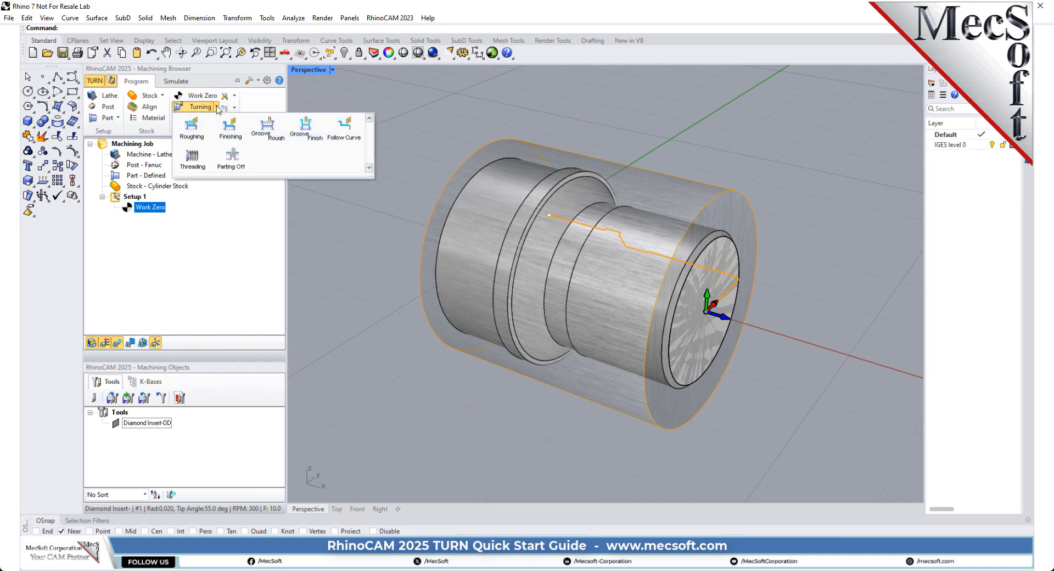
{"action": "left_click", "coordinate": [198, 130]}
{"action": "left_click_drag", "start_coordinate": [204, 90], "coordinate": [281, 99]}
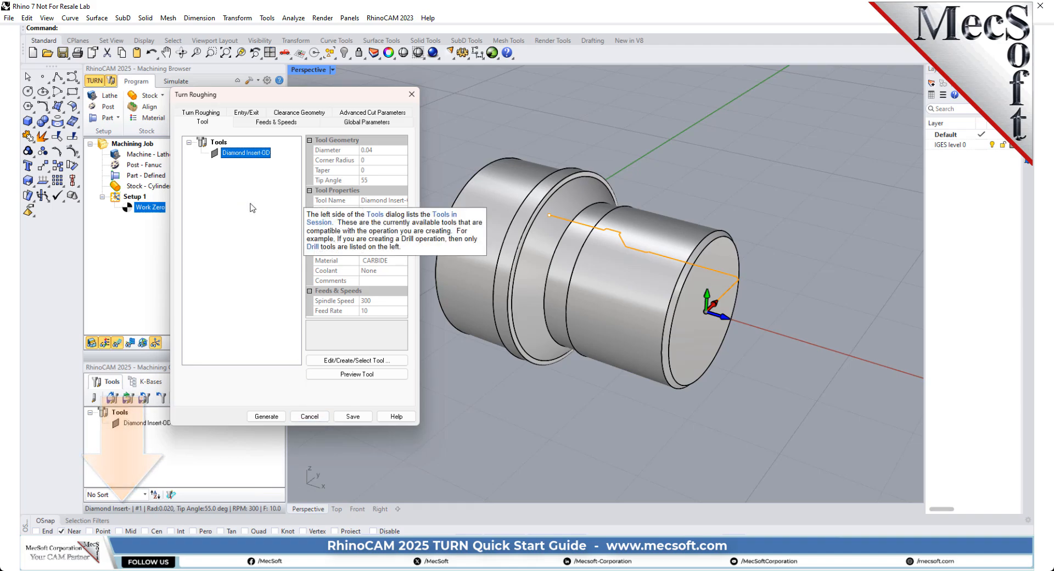
{"action": "left_click", "coordinate": [287, 122]}
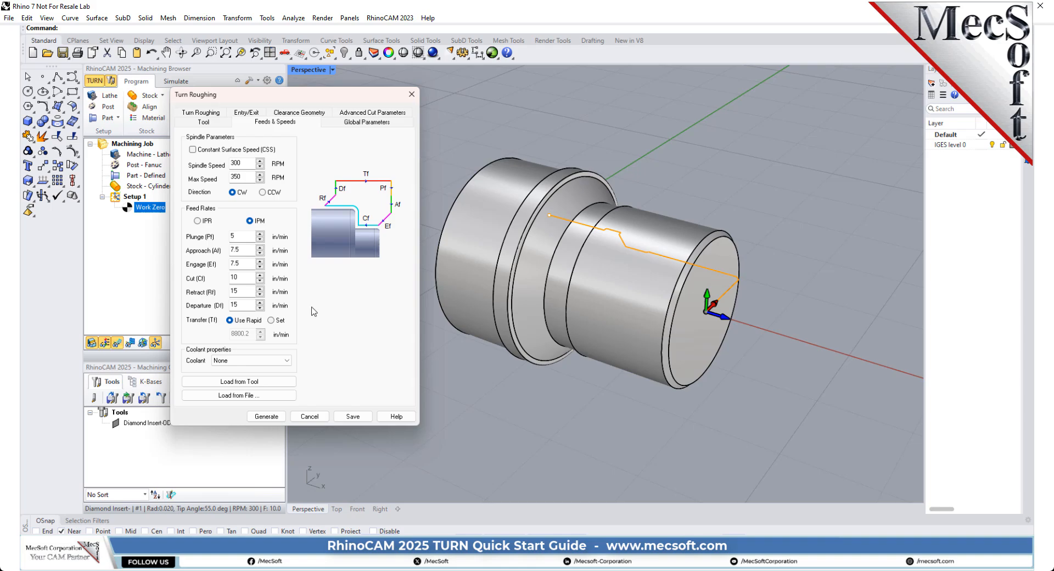
- Set the roughing clearance to Automatic and the cut transfer to Clearance Plane
{"action": "left_click", "coordinate": [305, 113]}
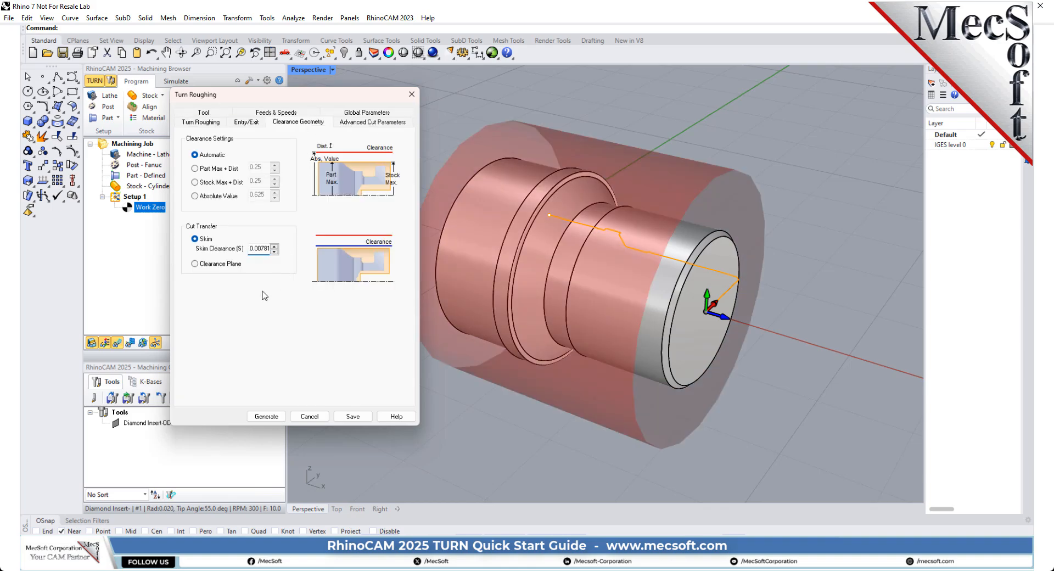
{"action": "left_click", "coordinate": [195, 155]}
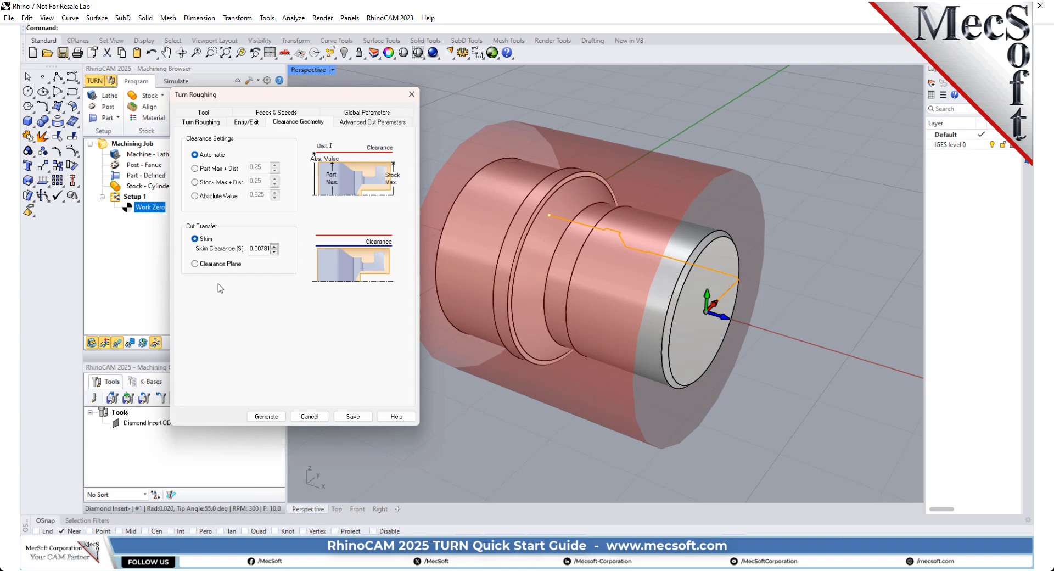
{"action": "left_click", "coordinate": [195, 264]}
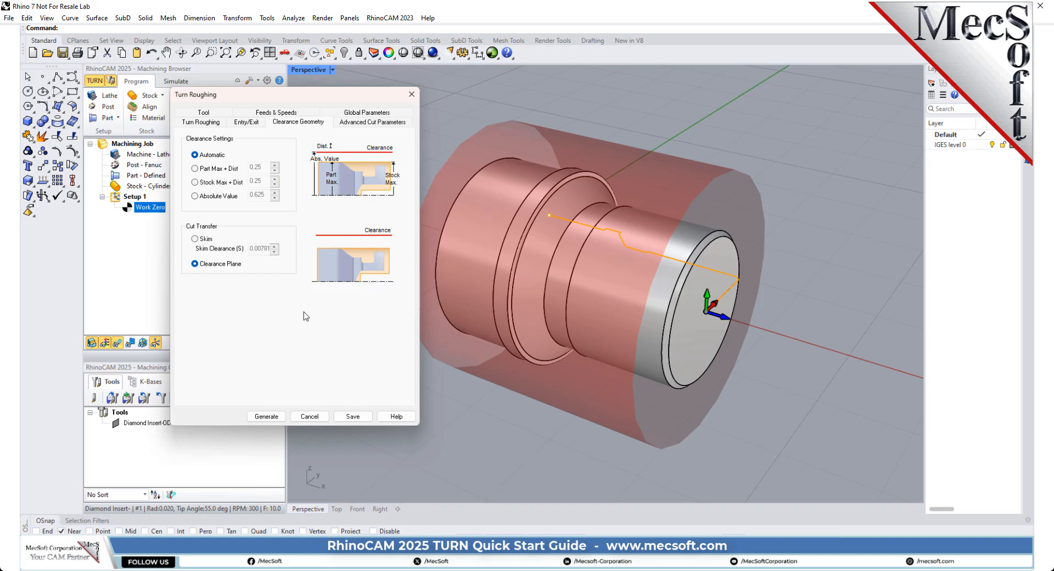
{"action": "right_click_drag", "start_coordinate": [554, 324], "coordinate": [718, 306]}
- Choose the Outer Diameter approach type for the roughing and review the stock allowance and containment in its global parameters
{"action": "left_click", "coordinate": [360, 113]}
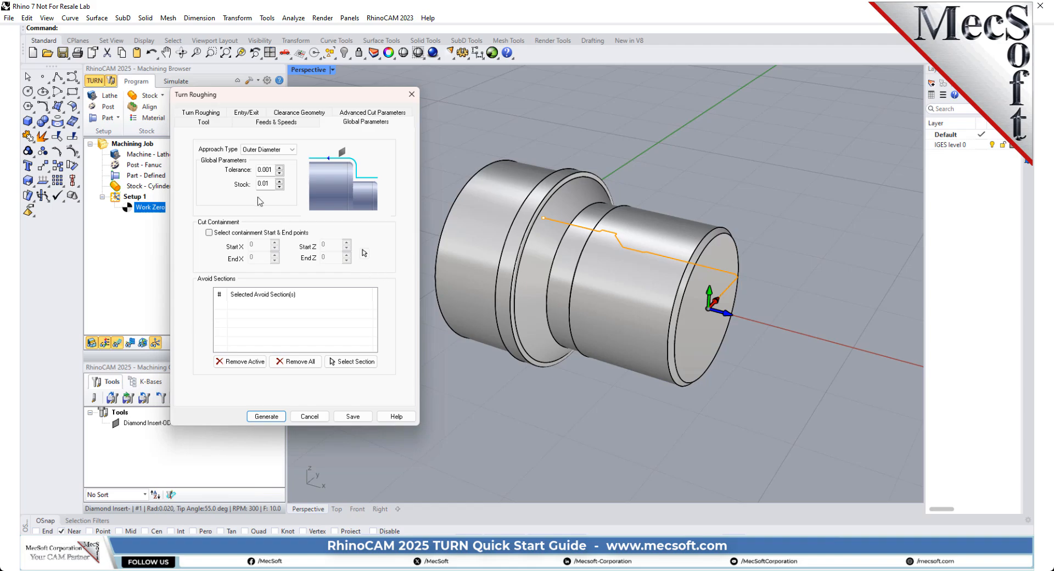
{"action": "left_click", "coordinate": [286, 149]}
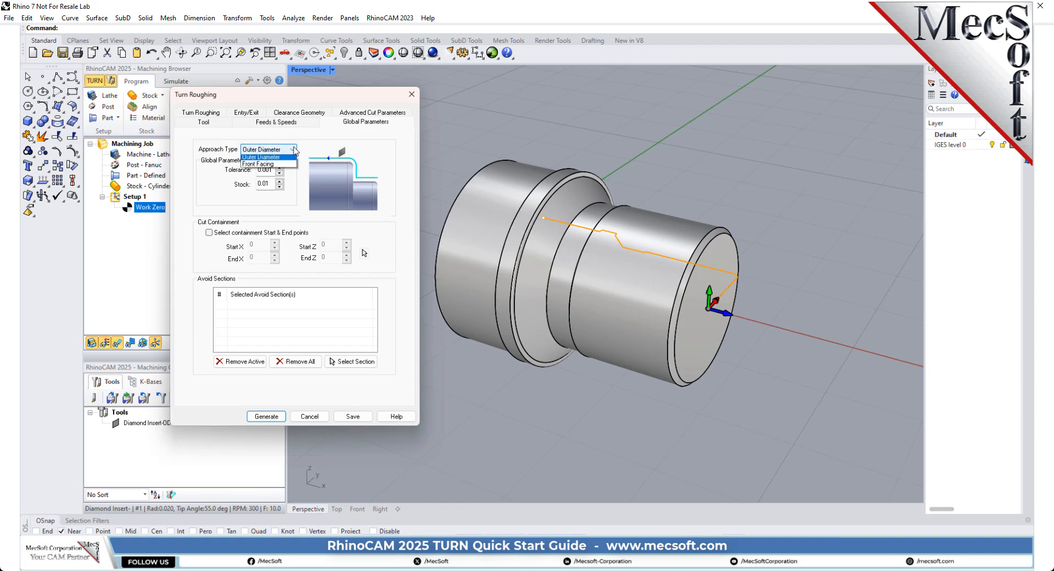
{"action": "left_click", "coordinate": [286, 159]}
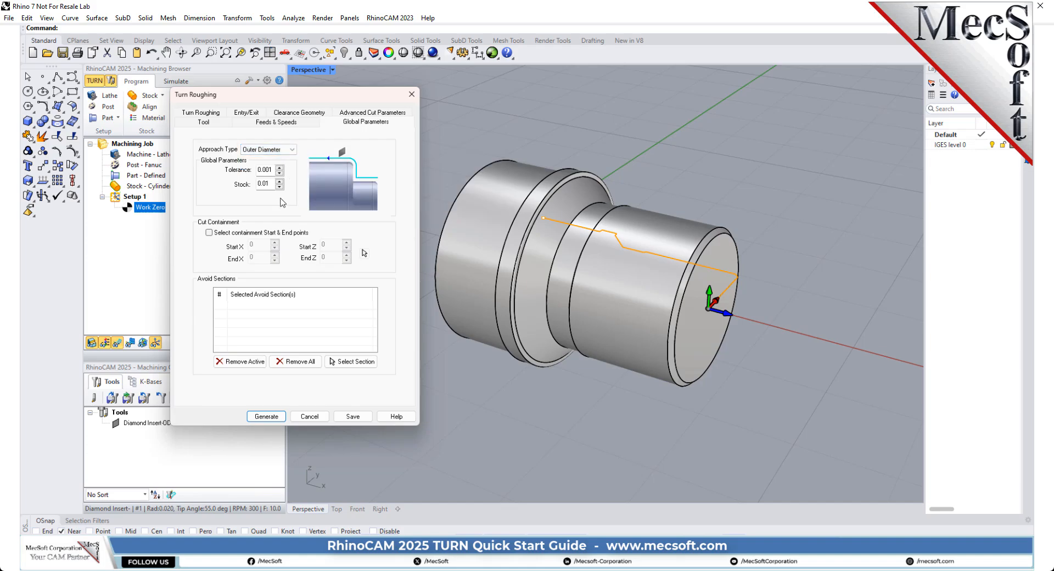
{"action": "double_click", "coordinate": [271, 183]}
{"action": "mouse_move", "coordinate": [261, 235]}
{"action": "mouse_move", "coordinate": [354, 170]}
- Compare the offset and linear cut patterns, choose Linear Cuts and enter the depth per cut as a distance
{"action": "left_click", "coordinate": [201, 113]}
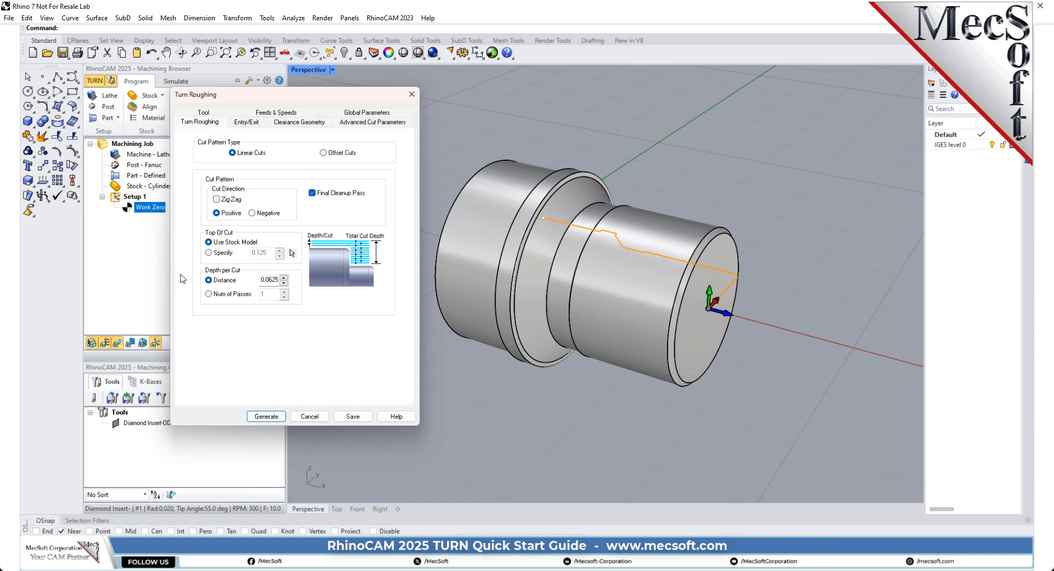
{"action": "mouse_move", "coordinate": [235, 156]}
{"action": "left_click", "coordinate": [323, 153]}
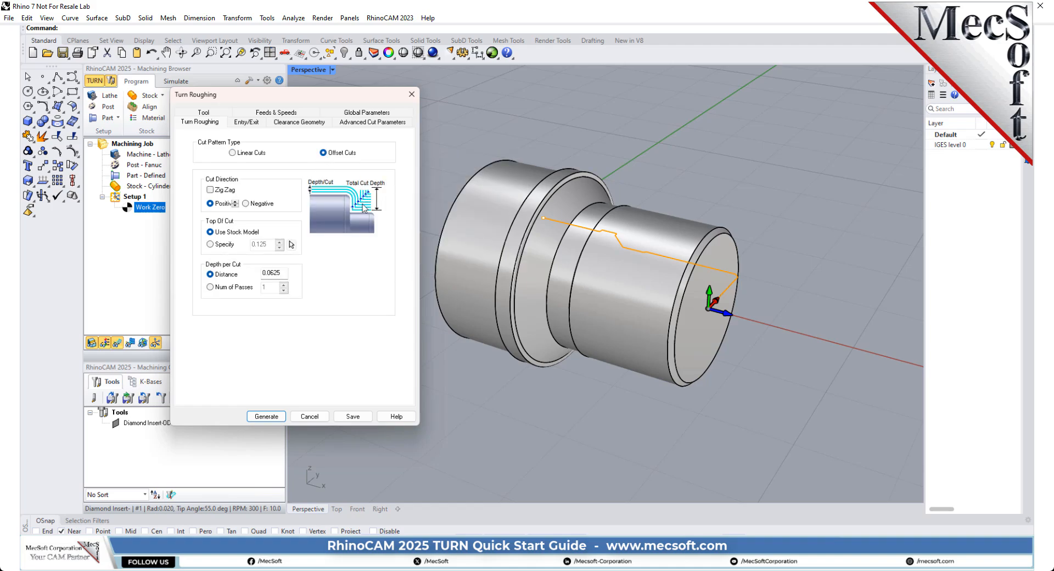
{"action": "left_click", "coordinate": [248, 155]}
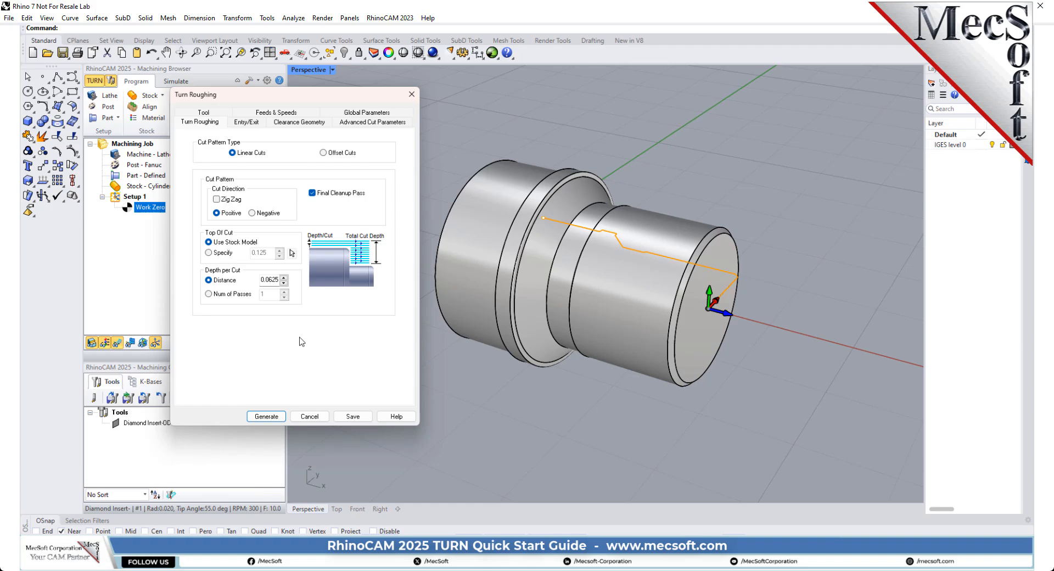
{"action": "left_click", "coordinate": [312, 193]}
{"action": "double_click", "coordinate": [271, 280]}
{"action": "type", "text": "0."}
- Set the entry approach length and the engage length to 0.025
{"action": "left_click", "coordinate": [249, 121]}
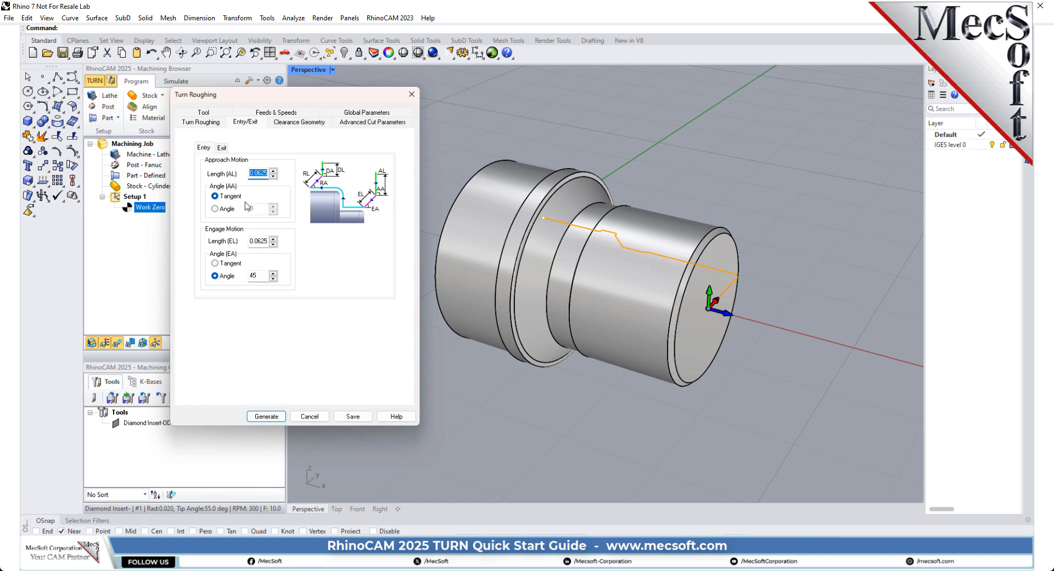
{"action": "left_click", "coordinate": [255, 172]}
{"action": "double_click", "coordinate": [261, 172]}
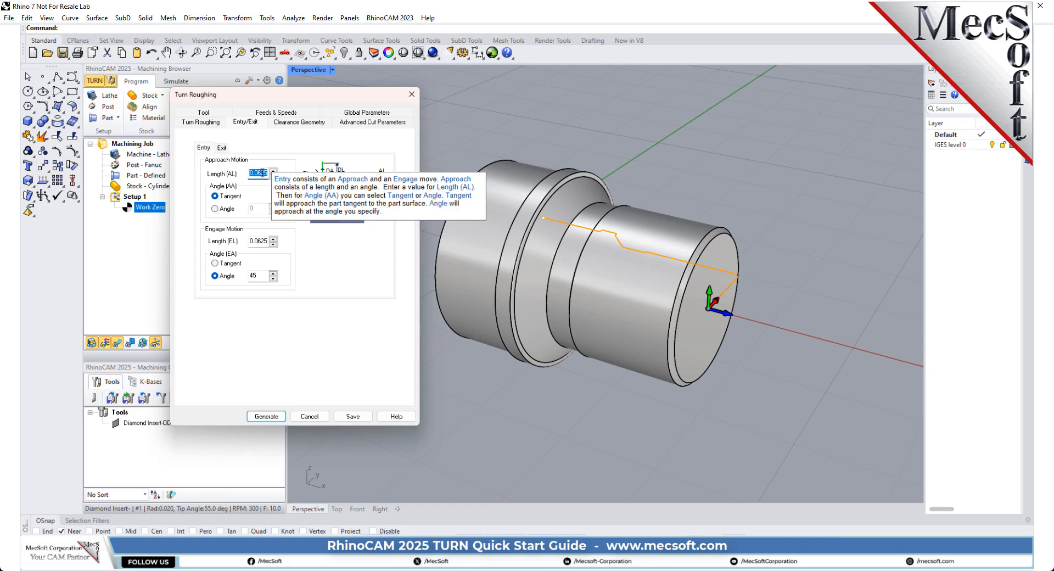
{"action": "type", "text": "0"}
{"action": "double_click", "coordinate": [254, 241]}
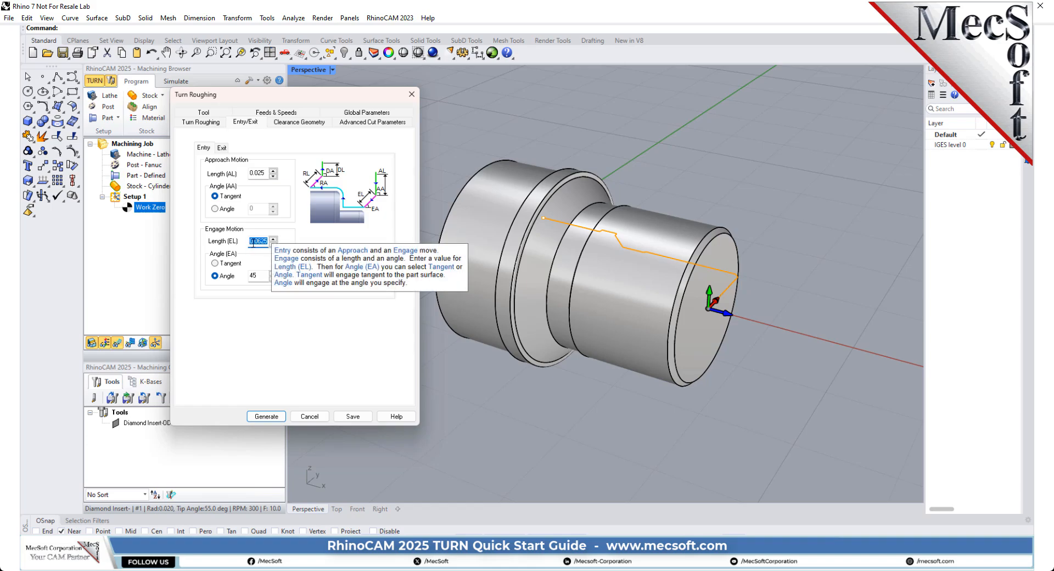
{"action": "type", "text": "0.0"}
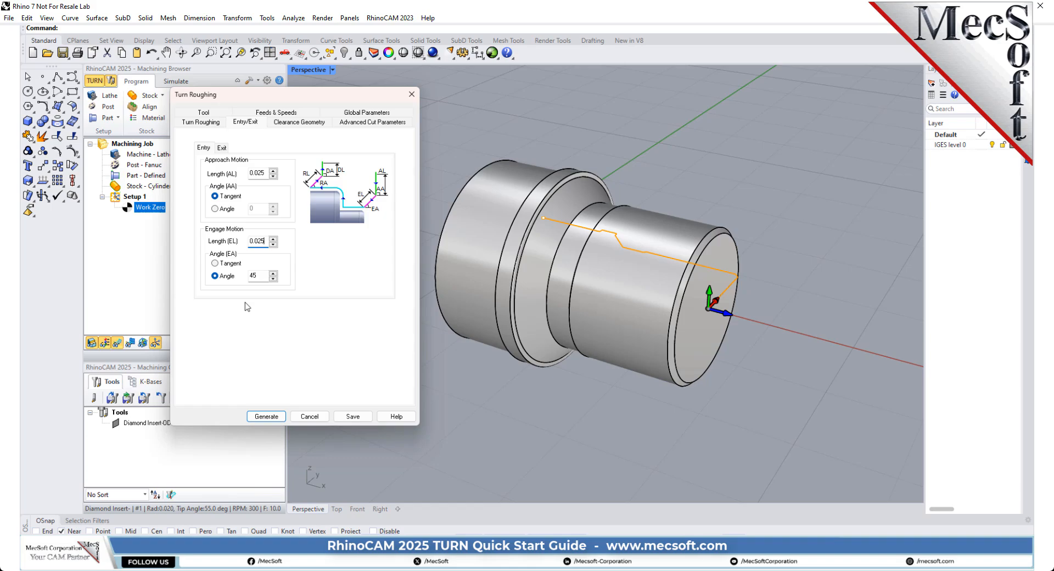
- Set the exit retract length and depart length to 0.025 and generate the Turn Roughing toolpath
{"action": "left_click", "coordinate": [222, 149]}
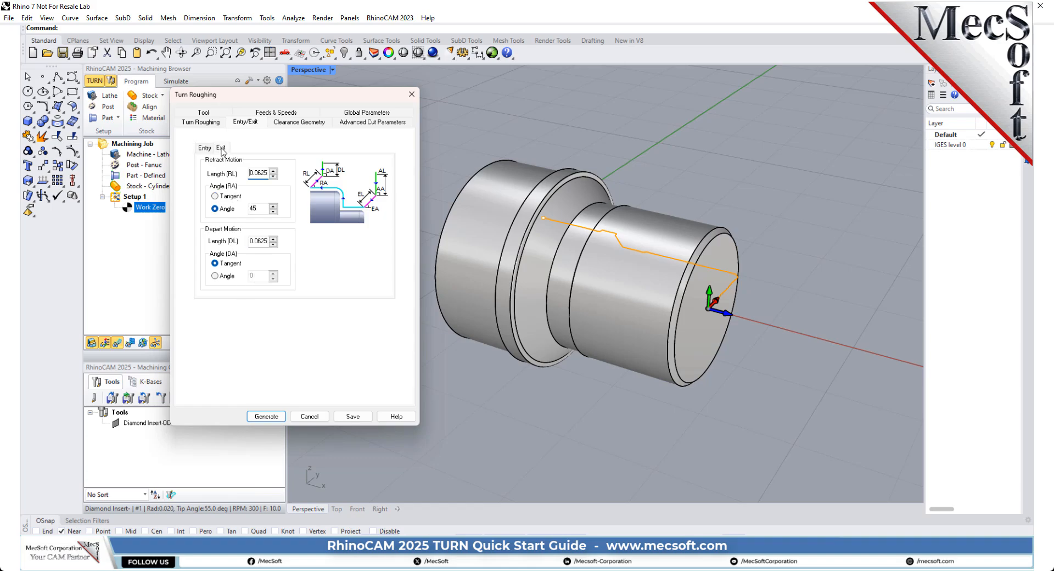
{"action": "double_click", "coordinate": [254, 172]}
{"action": "type", "text": "0."}
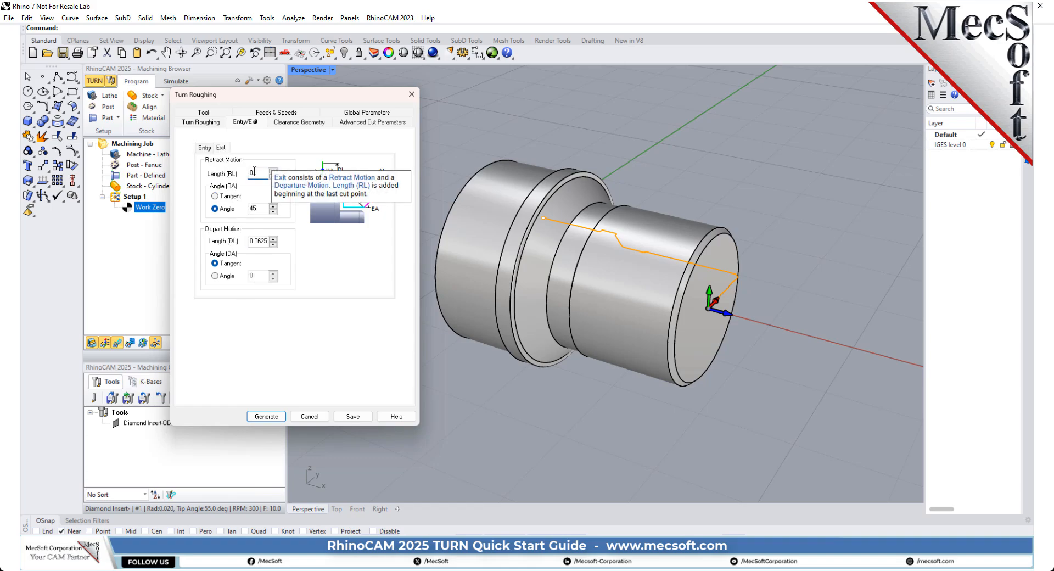
{"action": "double_click", "coordinate": [258, 240]}
{"action": "type", "text": "0."}
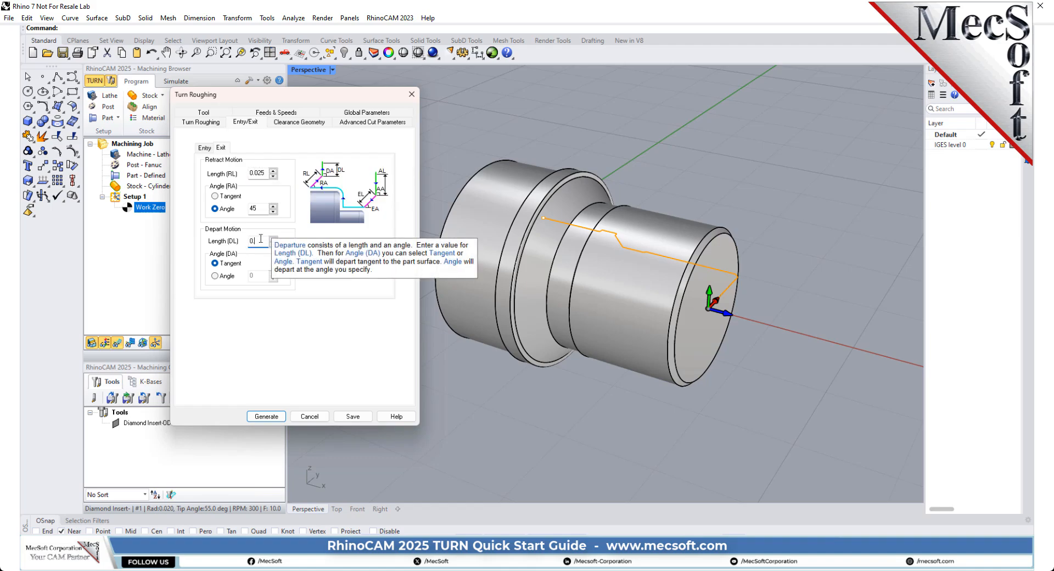
{"action": "type", "text": "025"}
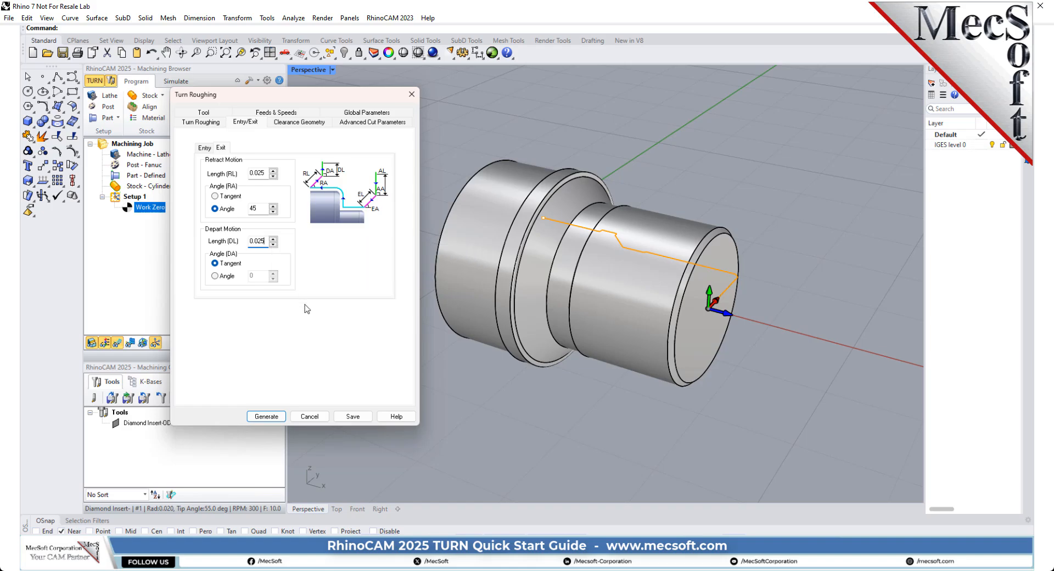
{"action": "left_click", "coordinate": [271, 417]}
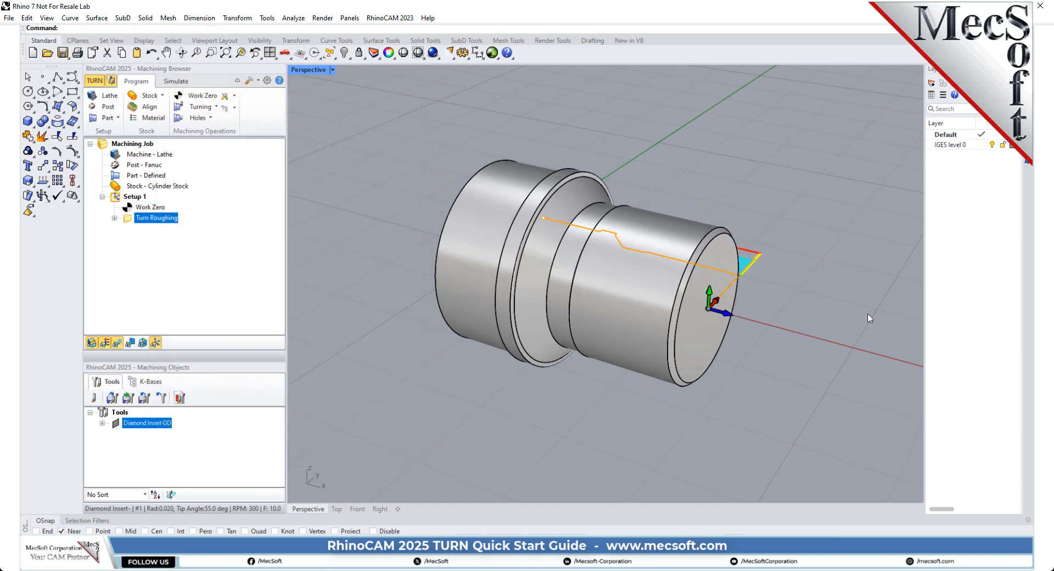
- Examine the generated roughing toolpath over the shaft profile in the top view
{"action": "left_click", "coordinate": [131, 343]}
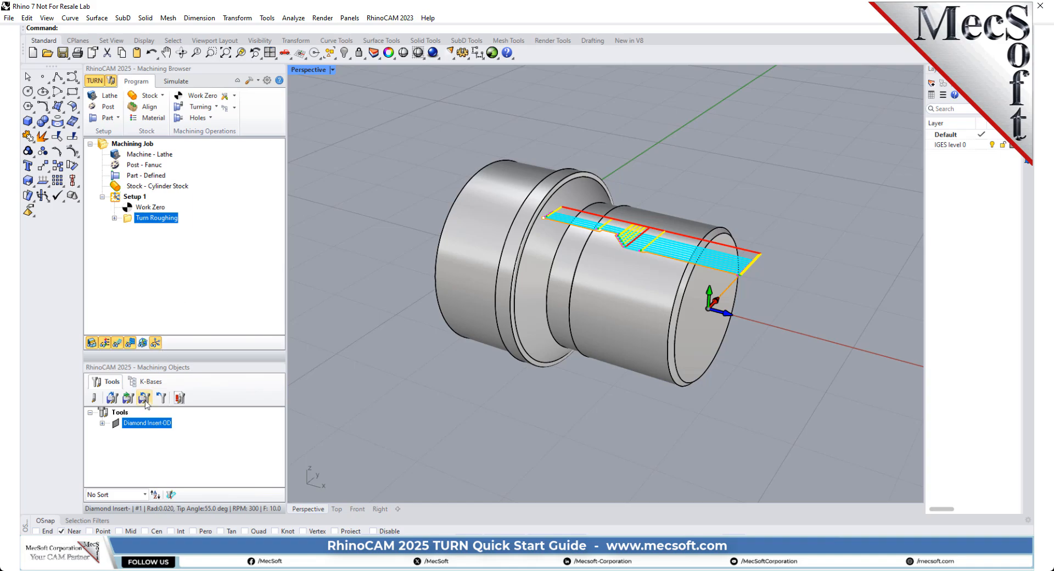
{"action": "left_click", "coordinate": [131, 343]}
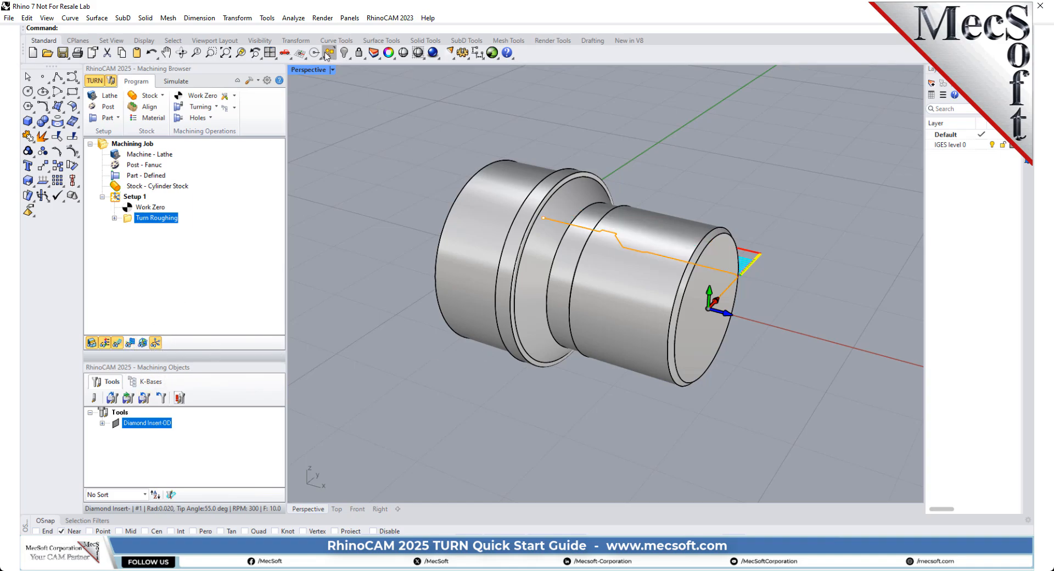
{"action": "left_click", "coordinate": [286, 53]}
{"action": "left_click", "coordinate": [301, 87]}
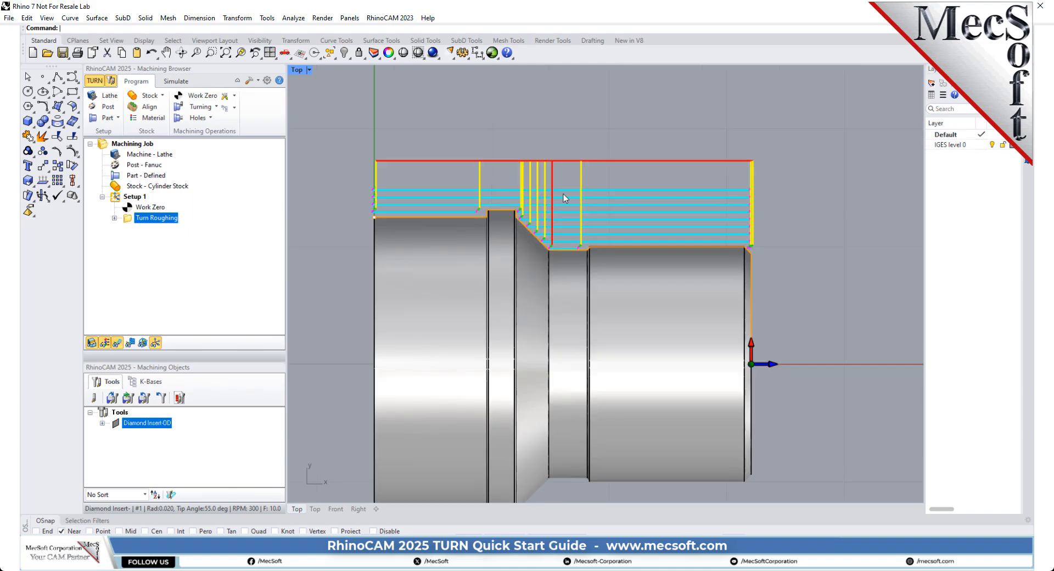
{"action": "scroll", "coordinate": [562, 203], "scroll_direction": "up", "scroll_amount": 2}
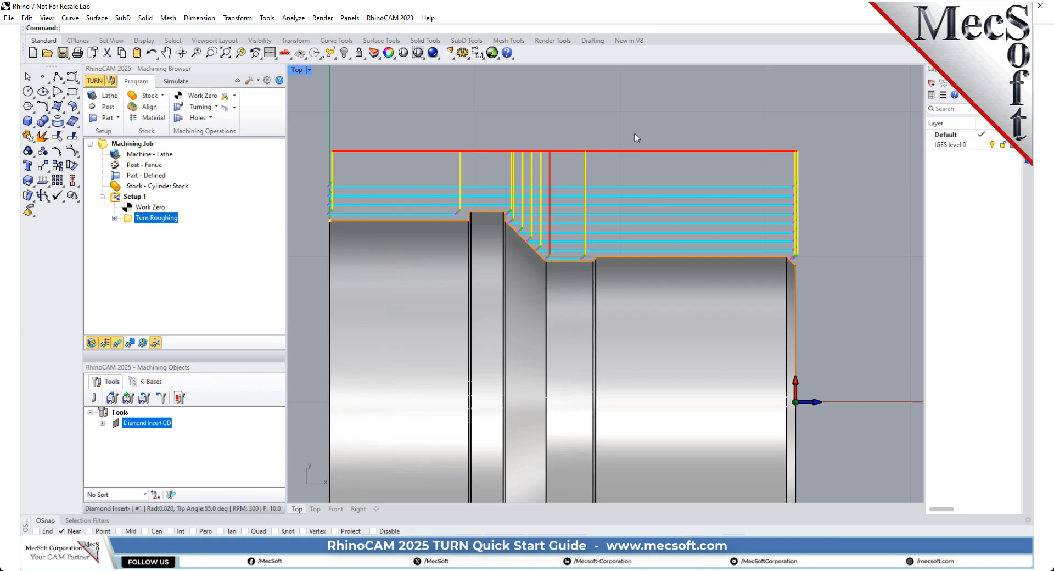
{"action": "scroll", "coordinate": [633, 132], "scroll_direction": "down", "scroll_amount": 3}
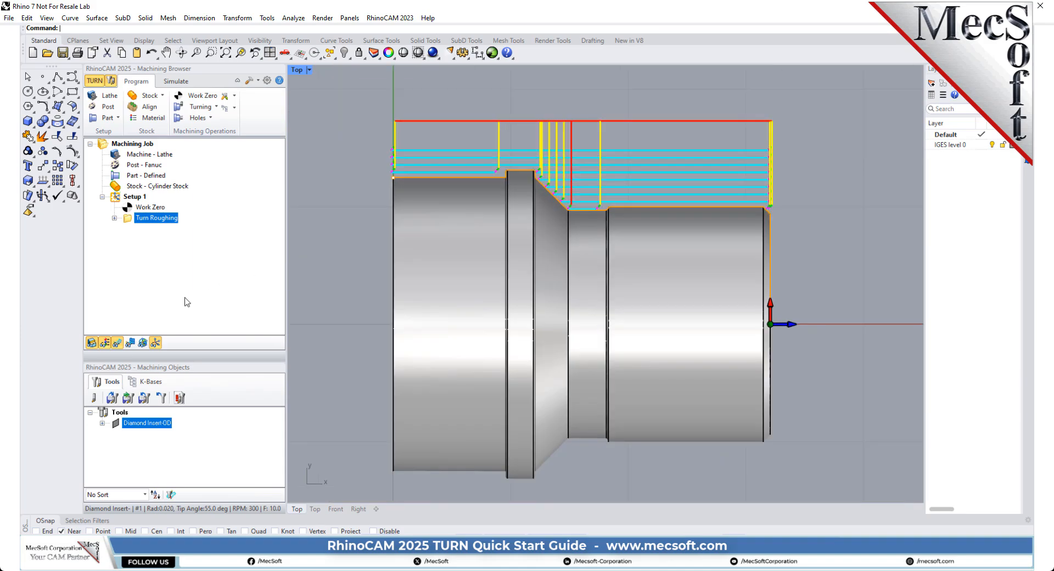
- Toggle the toolpath display off and on again and return to the perspective view
{"action": "left_click", "coordinate": [117, 343]}
{"action": "left_click", "coordinate": [117, 343]}
{"action": "left_click", "coordinate": [117, 343]}
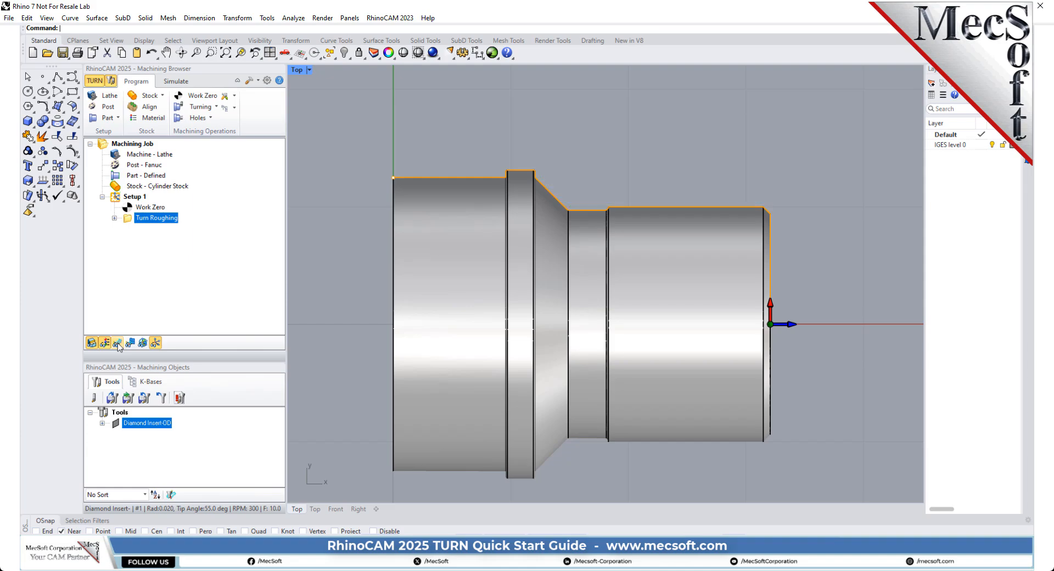
{"action": "left_click", "coordinate": [117, 343]}
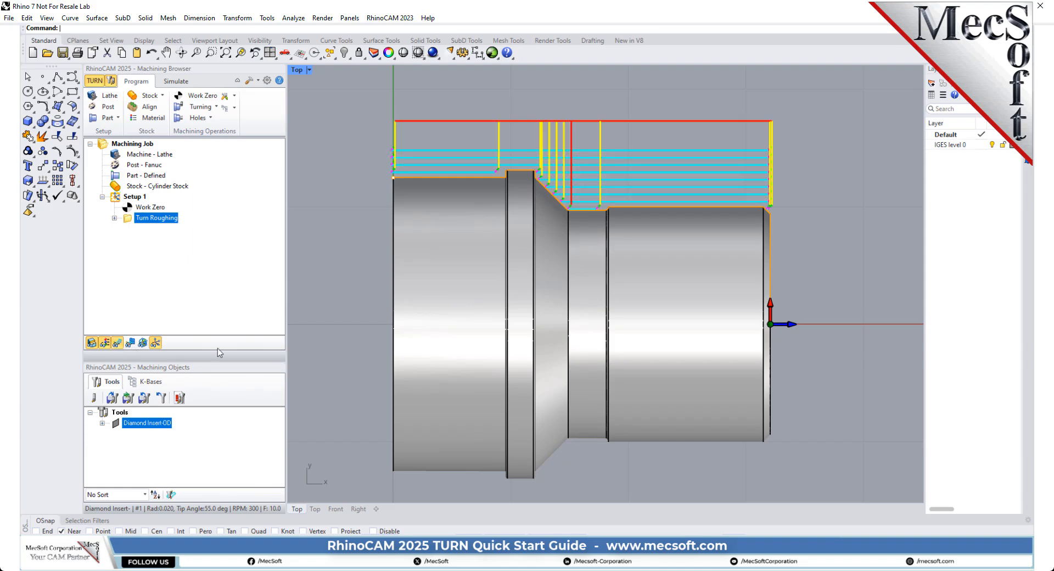
{"action": "left_click", "coordinate": [285, 52]}
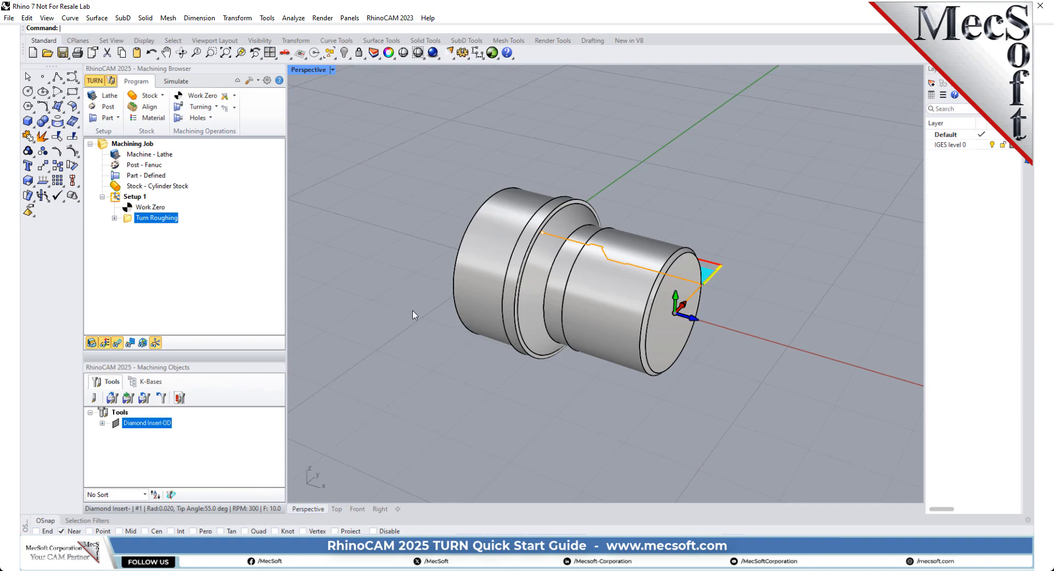
- Go to the simulation tools and set the simulation display mode to 3 Quarter in the preferences
{"action": "left_click", "coordinate": [175, 81]}
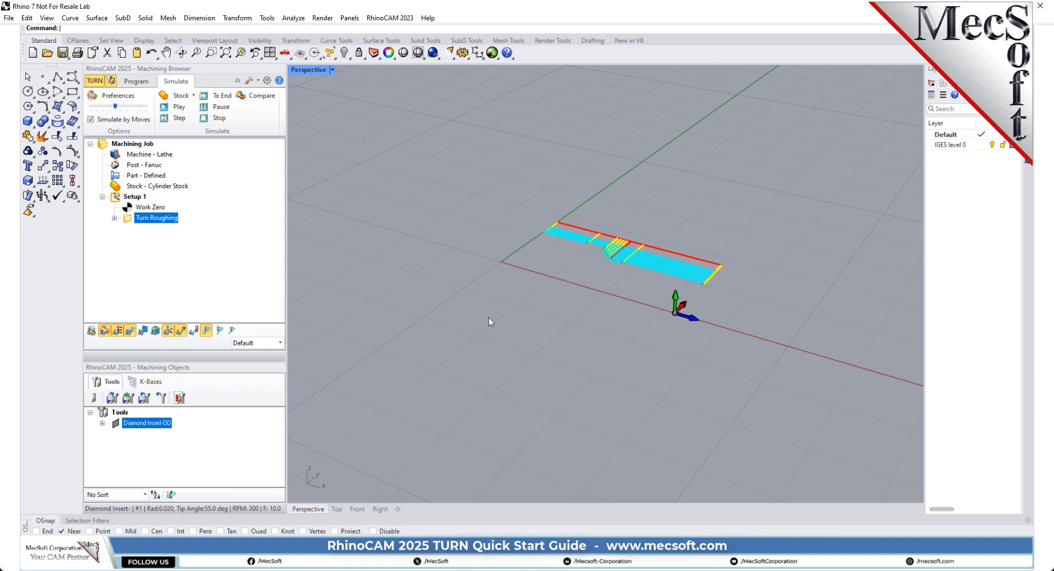
{"action": "right_click_drag", "start_coordinate": [518, 315], "coordinate": [419, 287]}
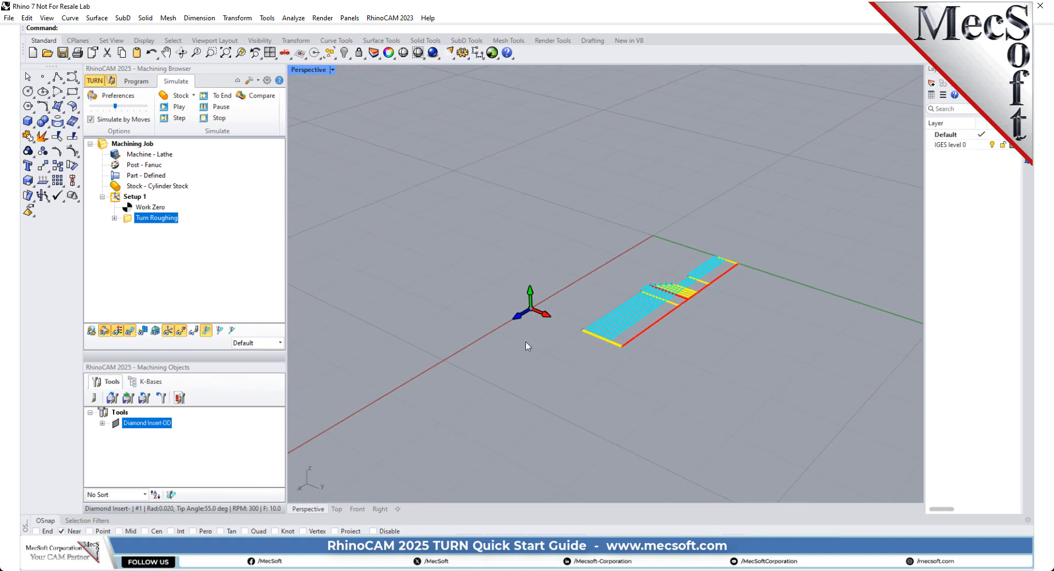
{"action": "right_click_drag", "start_coordinate": [525, 346], "coordinate": [417, 307]}
{"action": "left_click", "coordinate": [114, 95]}
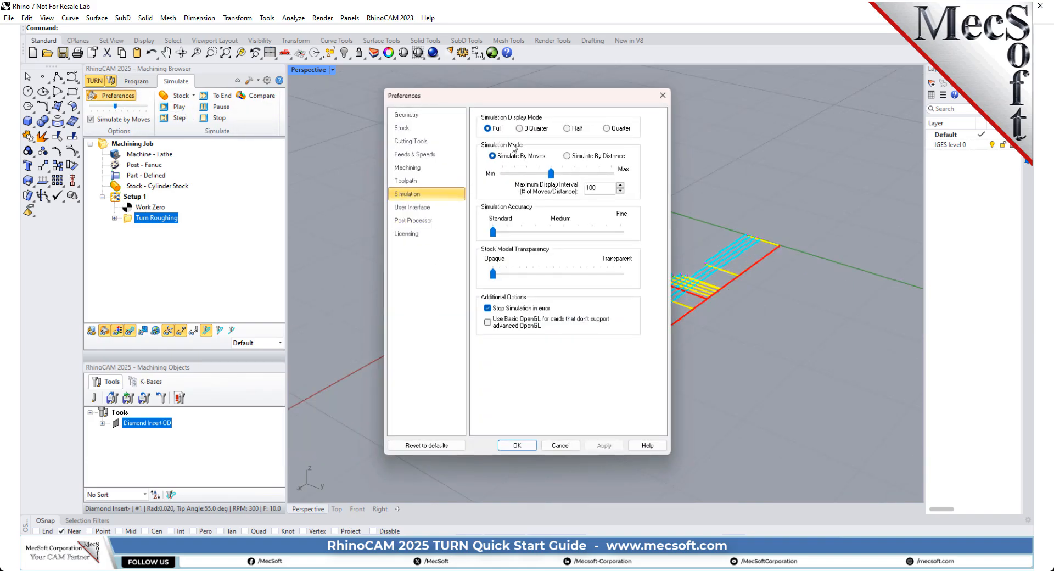
{"action": "mouse_move", "coordinate": [520, 132]}
{"action": "left_click", "coordinate": [517, 446]}
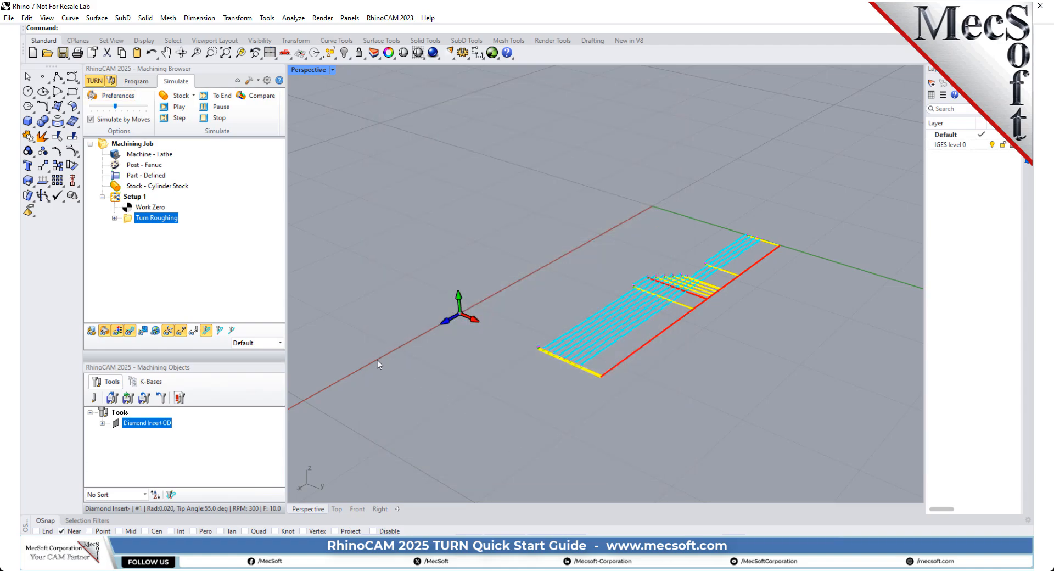
- Simulate the roughing with Simulate by Moves turned off and the speed at its minimum, pausing partway and finishing to the end
{"action": "left_click", "coordinate": [91, 120]}
{"action": "left_click_drag", "start_coordinate": [115, 107], "coordinate": [90, 109]}
{"action": "left_click", "coordinate": [178, 108]}
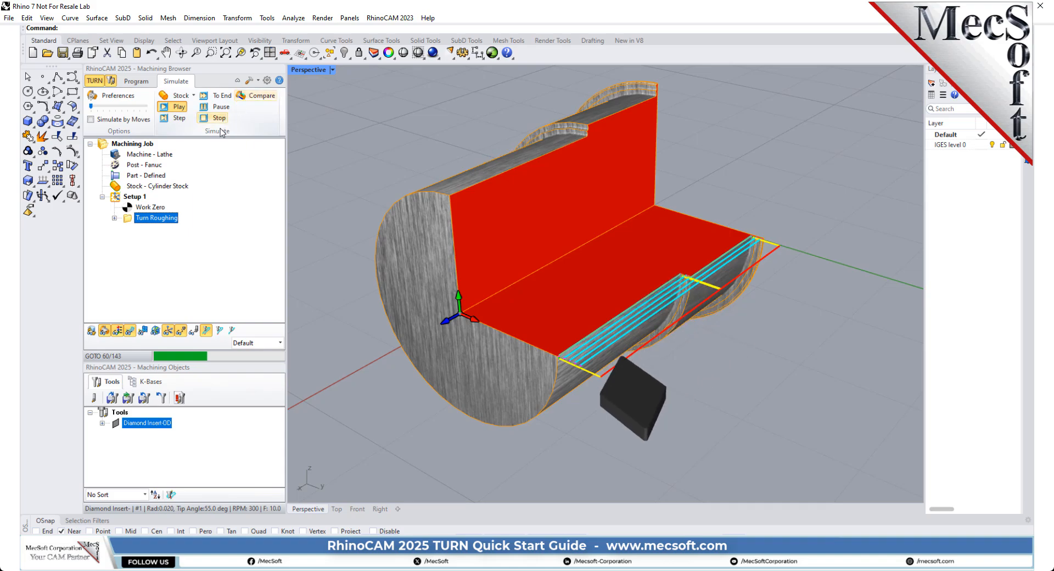
{"action": "left_click", "coordinate": [219, 108]}
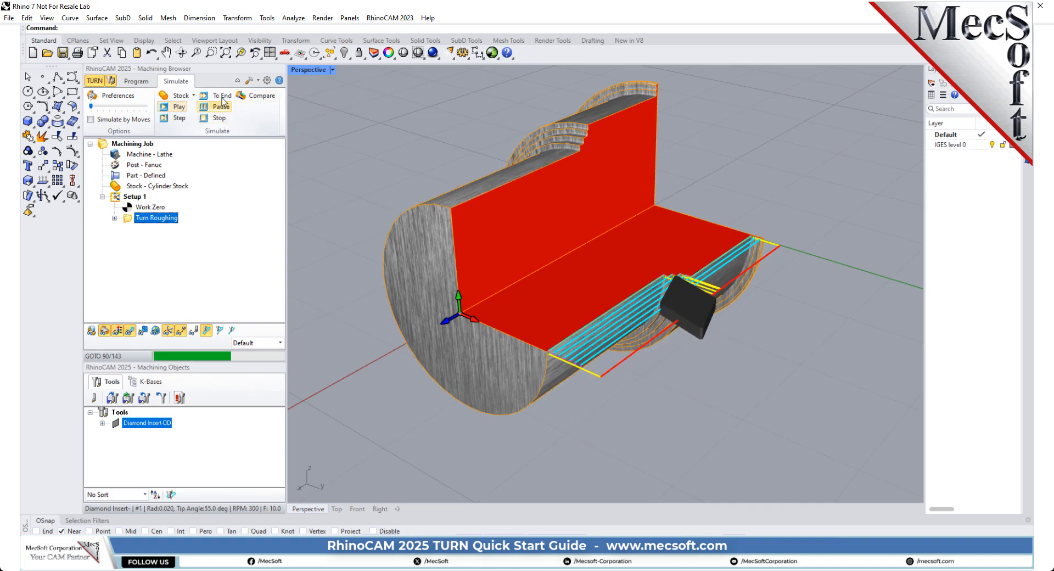
{"action": "left_click", "coordinate": [221, 97]}
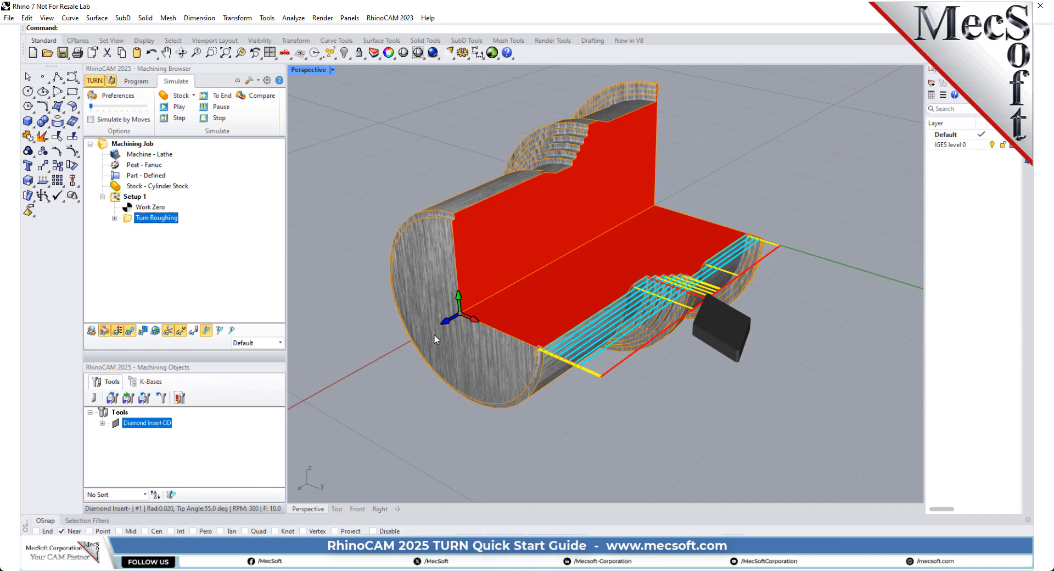
- Hide the toolpath, compare the cut stock with and without its material texture, and inspect the stepped roughing result from several angles
{"action": "left_click", "coordinate": [131, 331]}
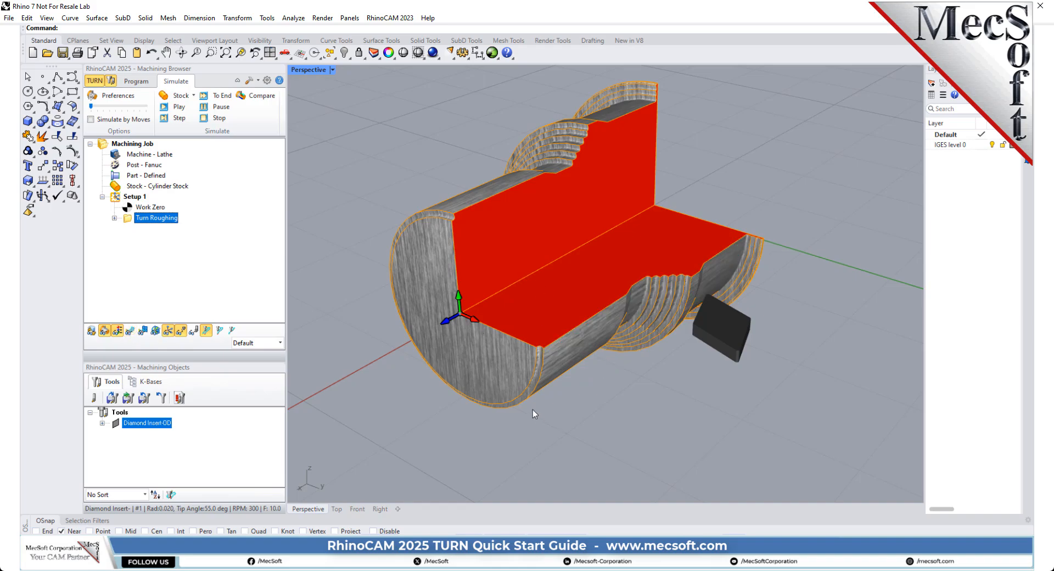
{"action": "mouse_move", "coordinate": [558, 315]}
{"action": "right_mouse_down"}
{"action": "mouse_move", "coordinate": [545, 327]}
{"action": "mouse_move", "coordinate": [757, 316]}
{"action": "mouse_move", "coordinate": [417, 208]}
{"action": "mouse_move", "coordinate": [554, 328]}
{"action": "right_mouse_up"}
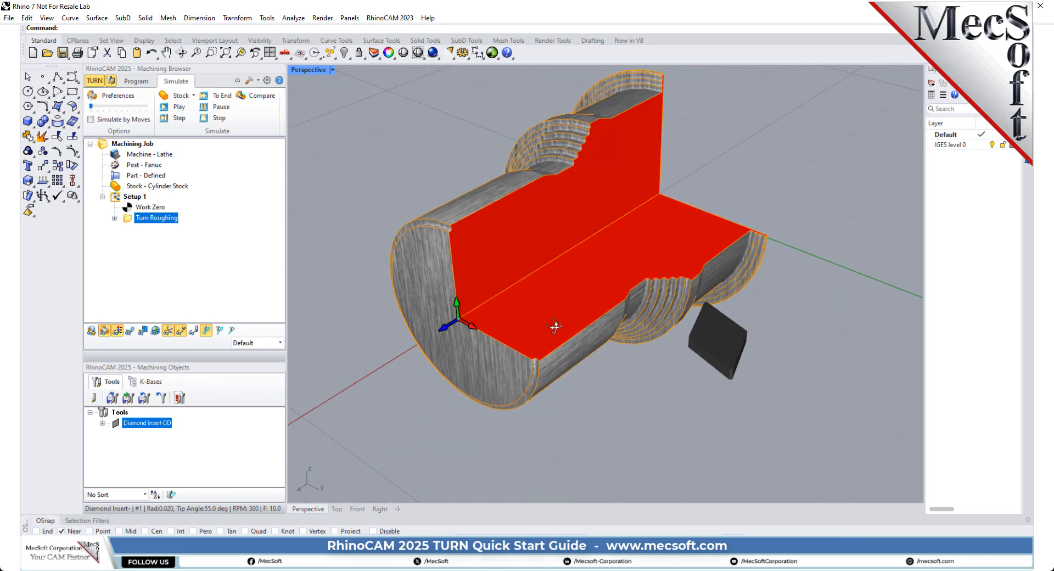
{"action": "left_click", "coordinate": [118, 330]}
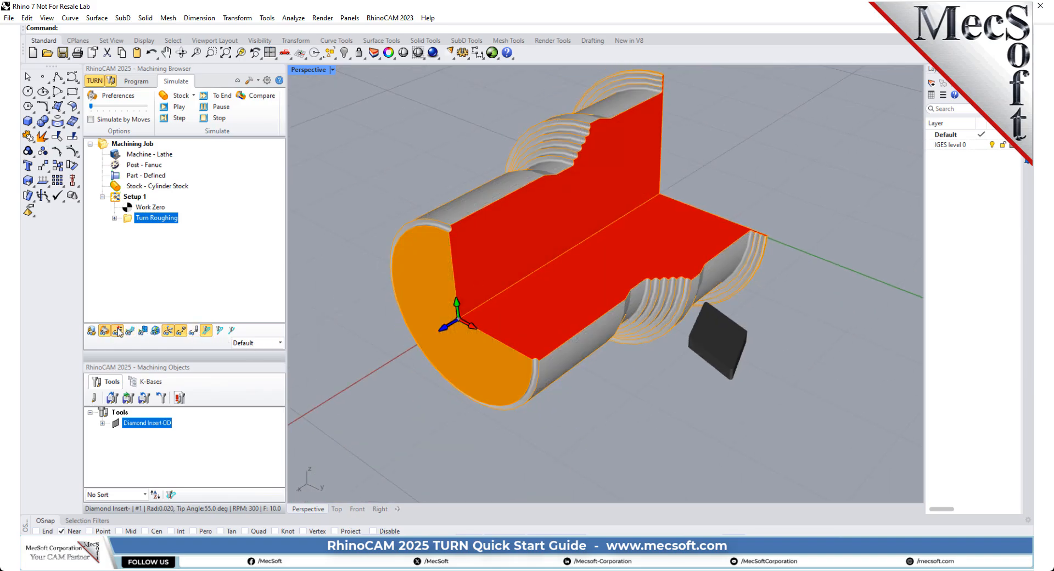
{"action": "left_click", "coordinate": [118, 331]}
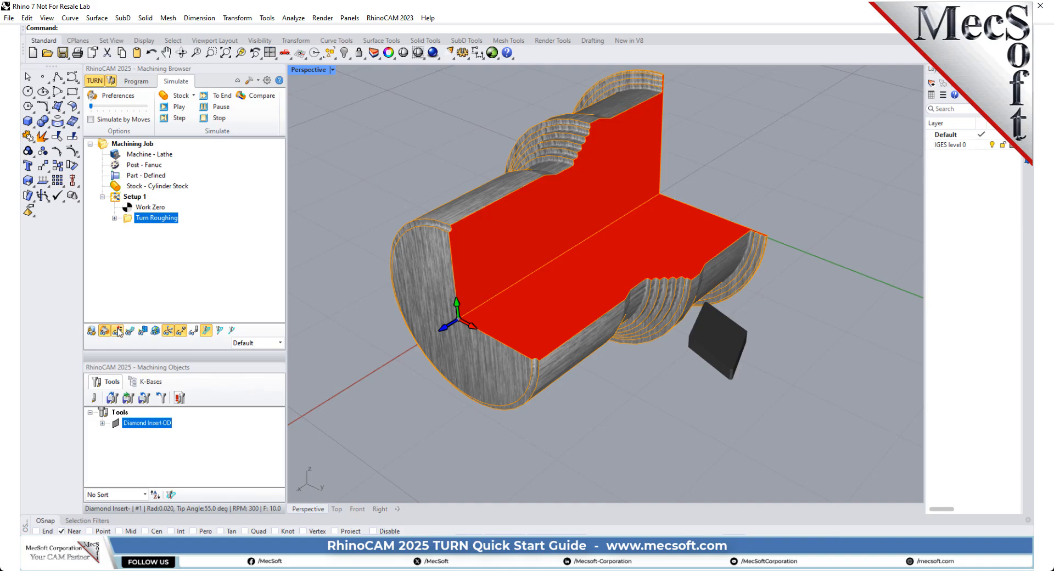
{"action": "left_click", "coordinate": [118, 331]}
{"action": "left_click", "coordinate": [118, 331]}
{"action": "right_click_drag", "start_coordinate": [598, 315], "coordinate": [391, 301]}
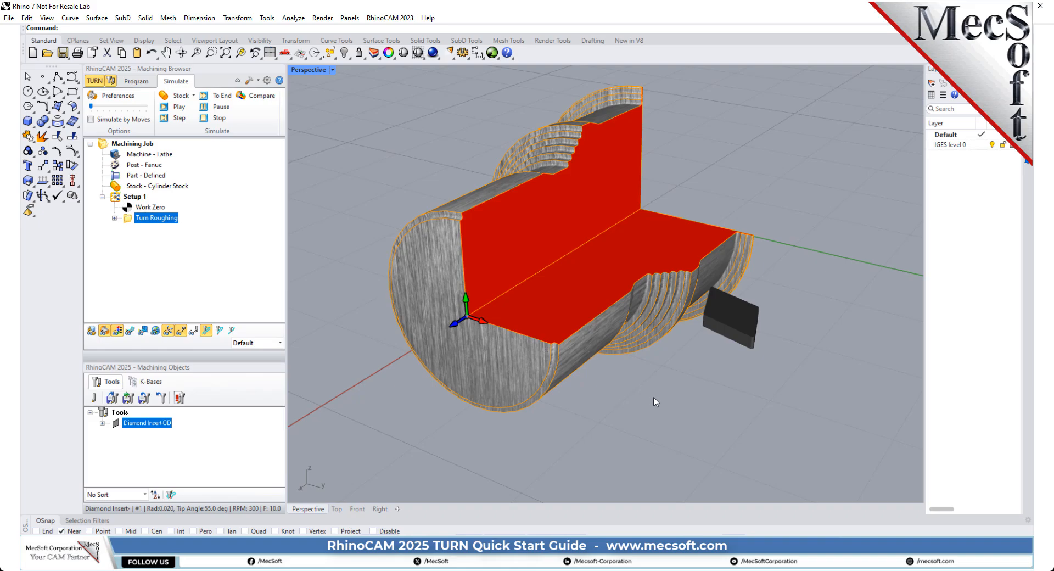
{"action": "scroll", "coordinate": [635, 442], "scroll_direction": "down", "scroll_amount": 2}
{"action": "scroll", "coordinate": [563, 316], "scroll_direction": "up", "scroll_amount": 2}
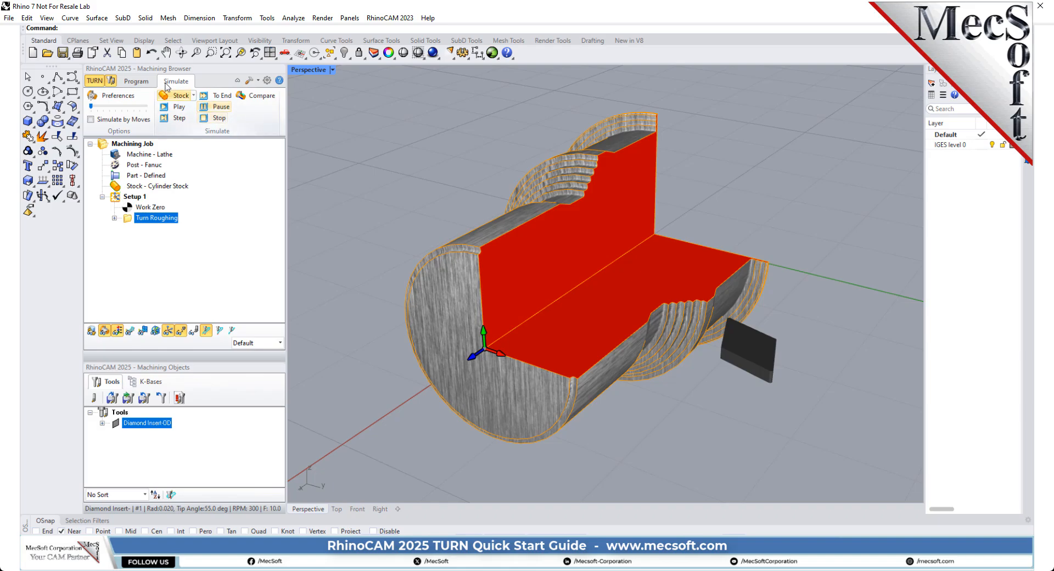
- Return to programming and start a Turn Finishing operation using the Diamond Insert-OD tool
{"action": "left_click", "coordinate": [136, 81]}
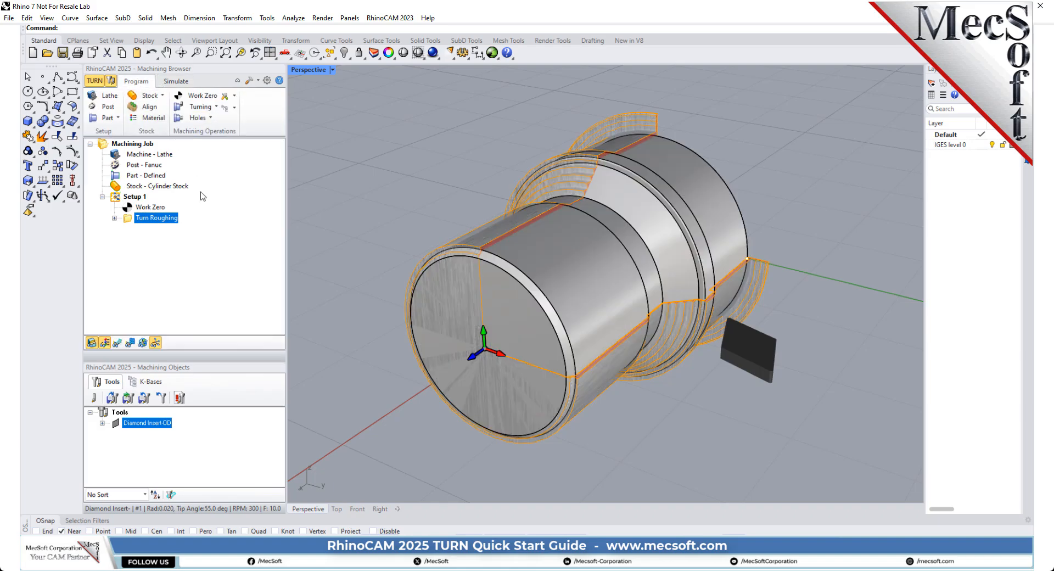
{"action": "left_click", "coordinate": [198, 108]}
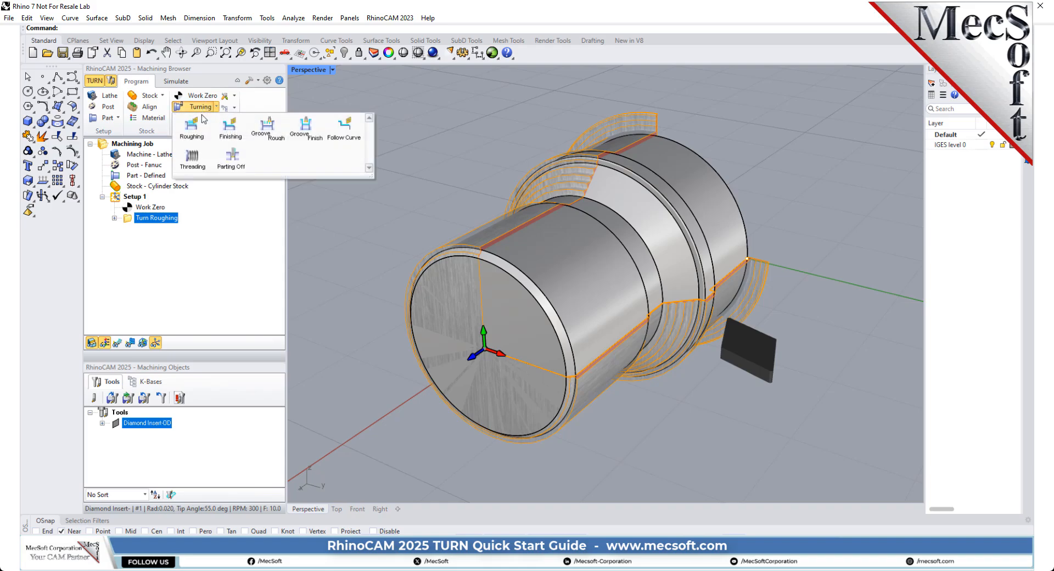
{"action": "left_click", "coordinate": [231, 129]}
{"action": "left_click_drag", "start_coordinate": [239, 89], "coordinate": [290, 103]}
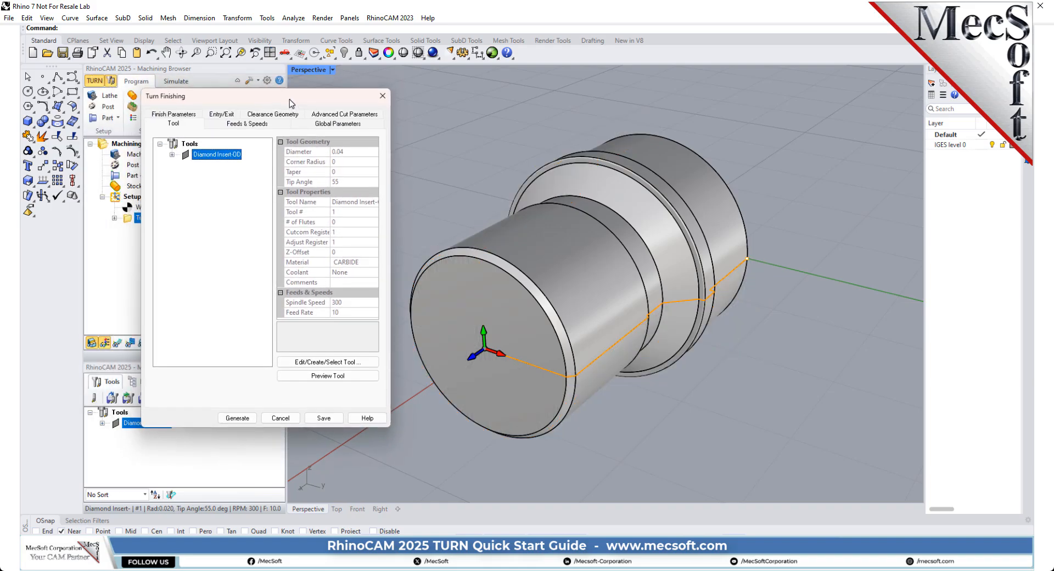
{"action": "mouse_move", "coordinate": [246, 210]}
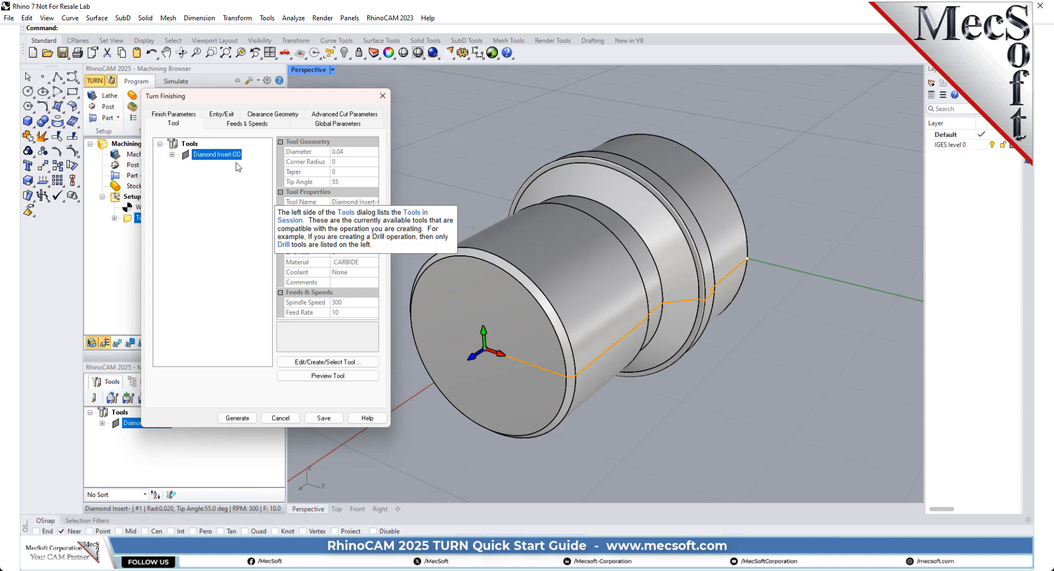
- Review the finishing feeds and speeds, and set the cut transfer to Clearance Plane with Automatic clearance
{"action": "left_click", "coordinate": [257, 126]}
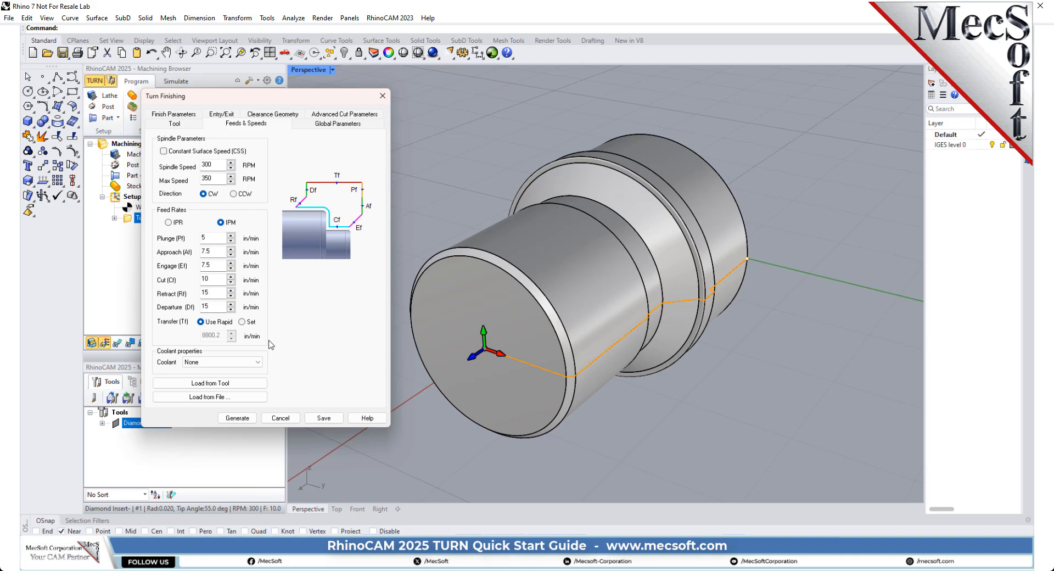
{"action": "left_click", "coordinate": [260, 116]}
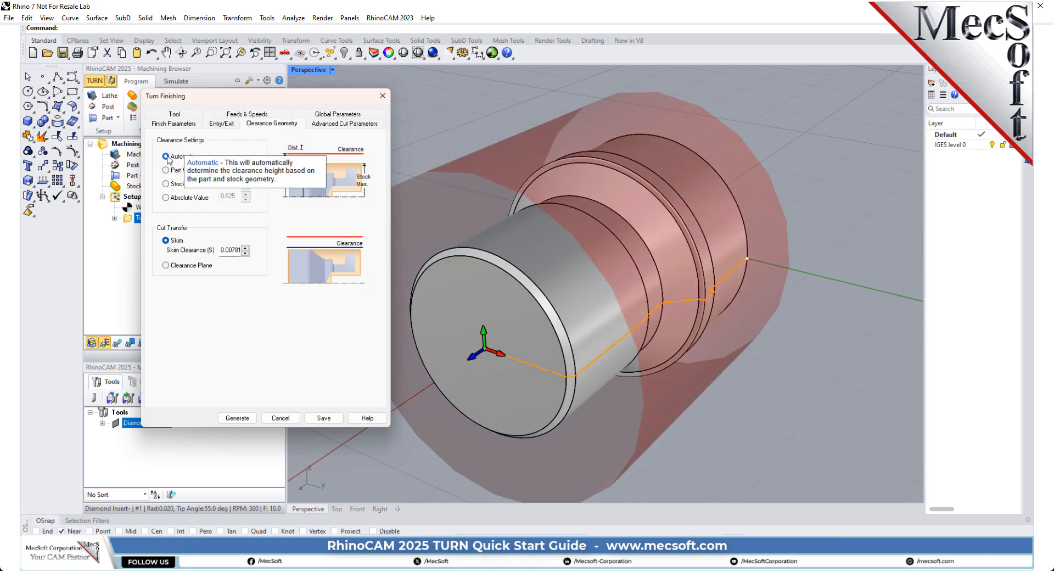
{"action": "left_click", "coordinate": [166, 265]}
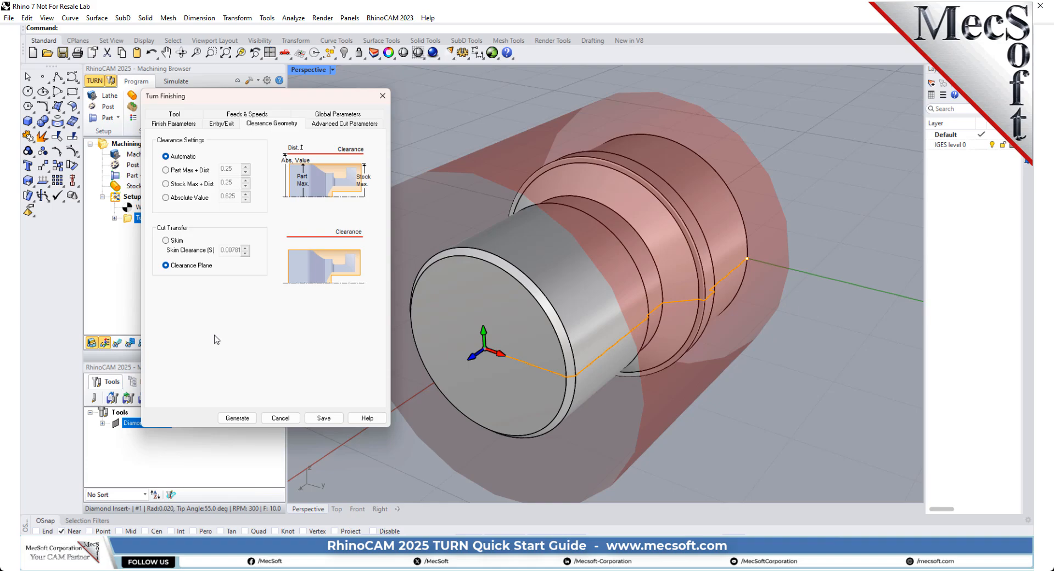
- Choose the Outer Diameter approach type for the finishing with a stock of 0, and enable cut containment by start and end points
{"action": "left_click", "coordinate": [340, 115]}
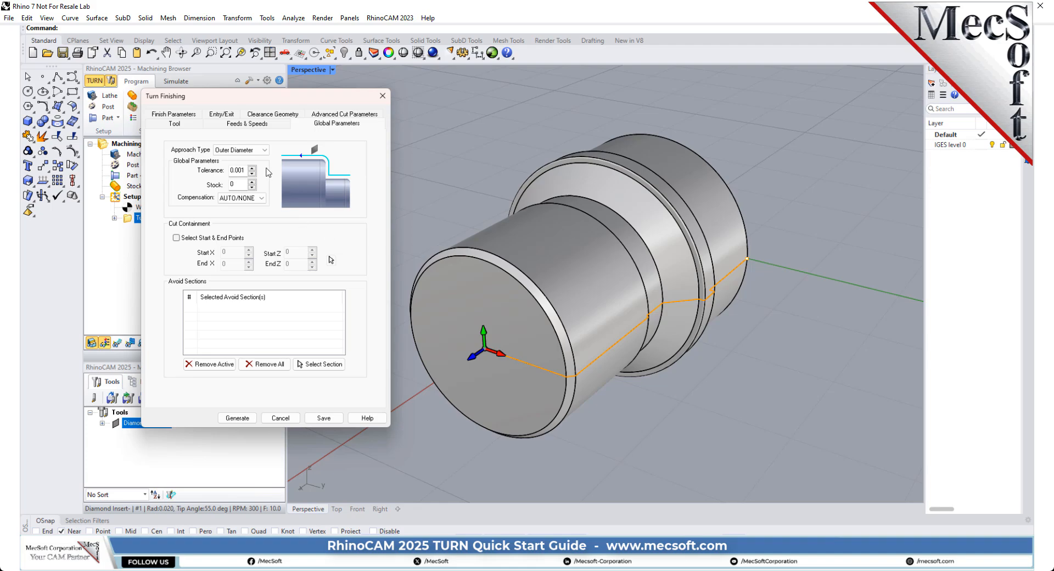
{"action": "left_click", "coordinate": [267, 152]}
{"action": "left_click", "coordinate": [248, 158]}
{"action": "double_click", "coordinate": [232, 184]}
{"action": "left_click", "coordinate": [176, 238]}
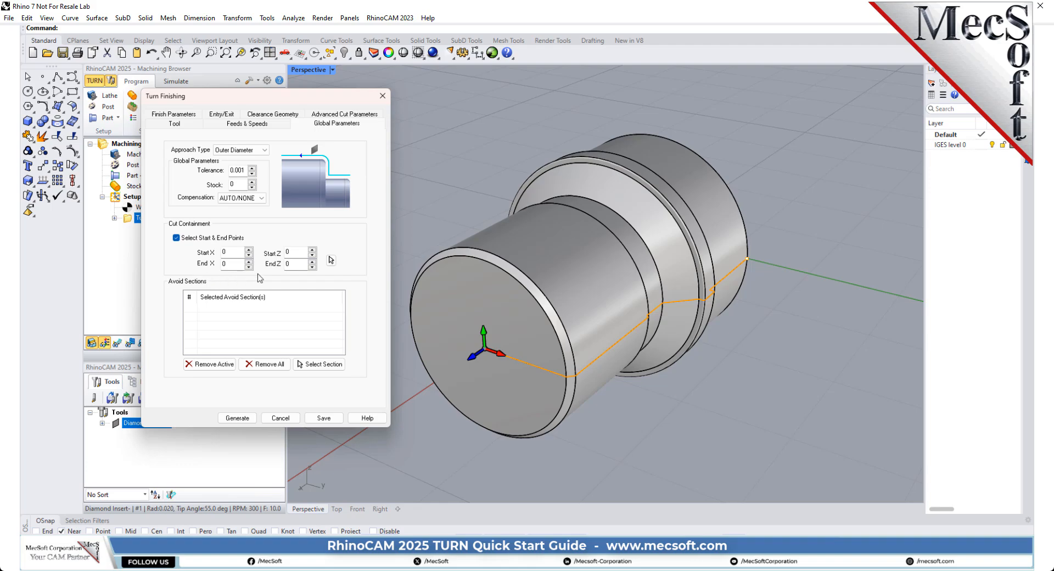
- Pick the finishing cut's start and end points in the Top view with End snap, from the front chamfer corner to the profile's rear end
{"action": "left_click", "coordinate": [331, 260]}
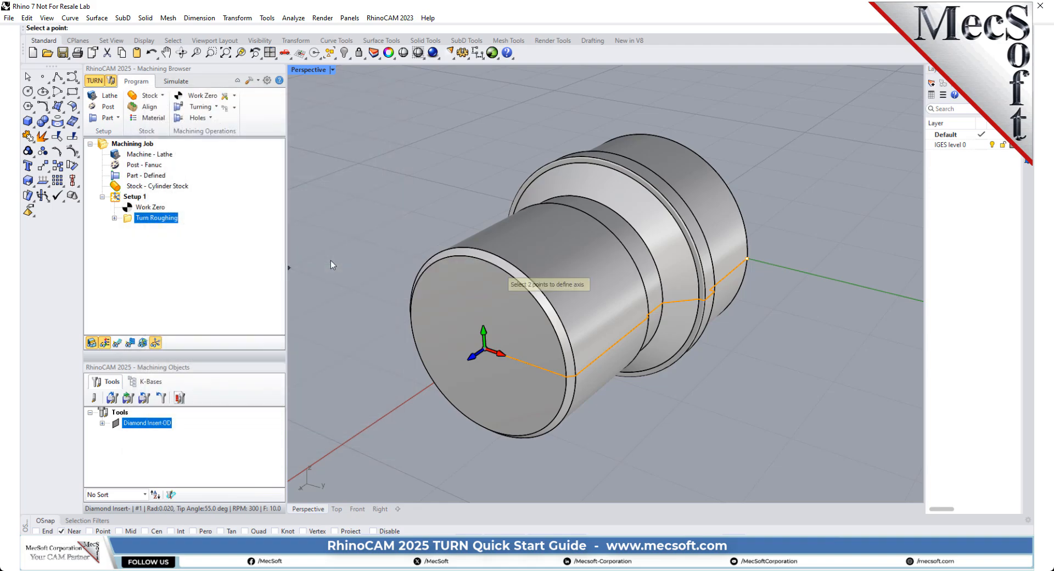
{"action": "left_click", "coordinate": [37, 530]}
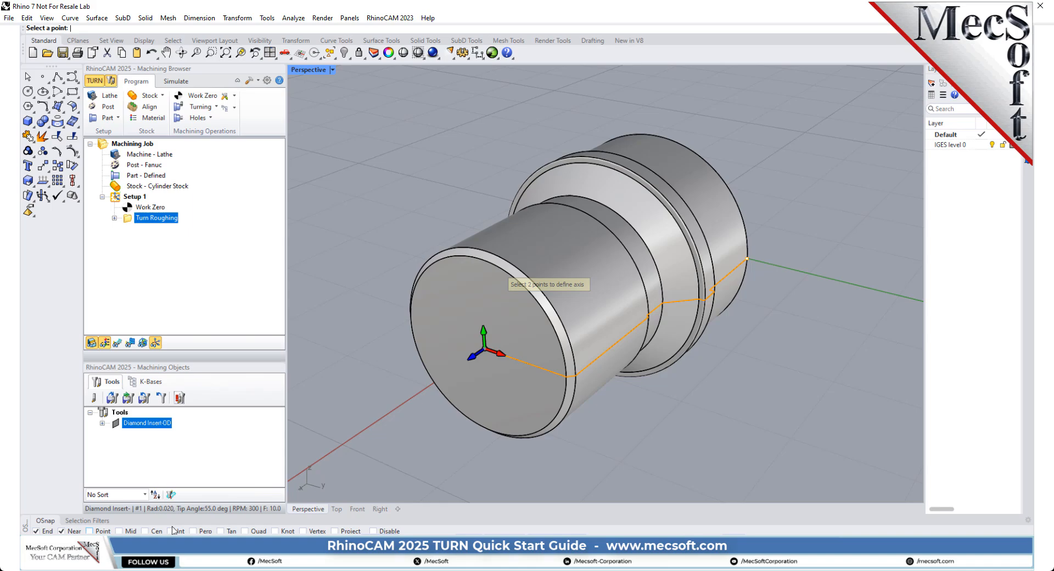
{"action": "left_click", "coordinate": [292, 70]}
{"action": "left_click", "coordinate": [316, 88]}
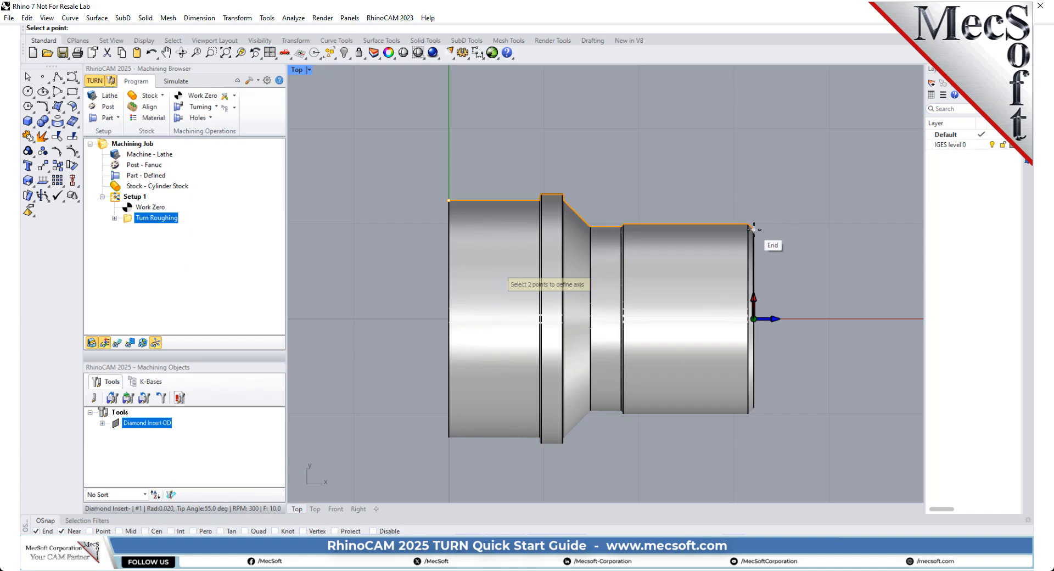
{"action": "left_click", "coordinate": [449, 200]}
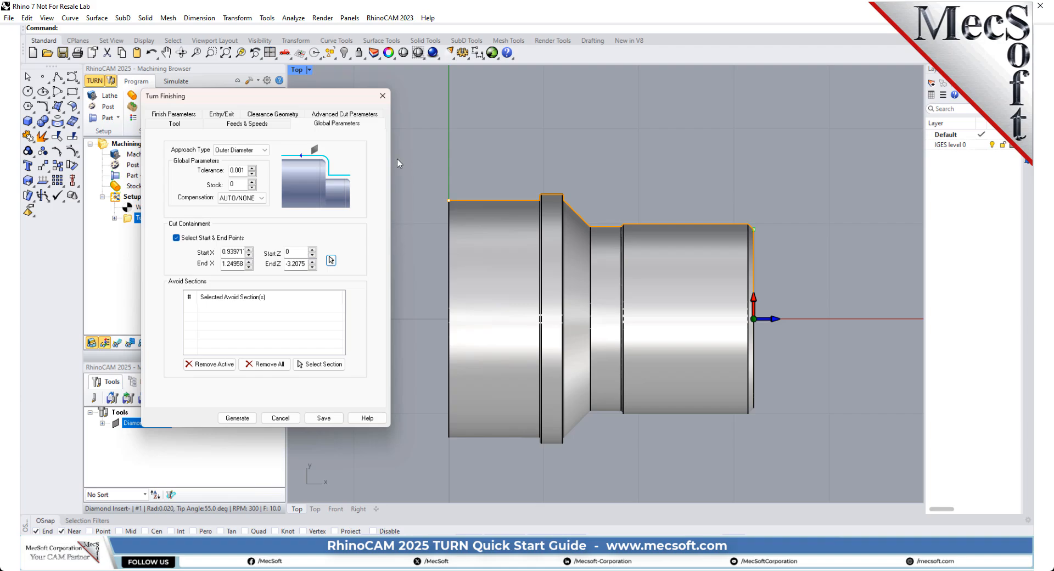
- Generate the Turn Finishing operation and display its toolpath on the part
{"action": "left_click_drag", "start_coordinate": [322, 97], "coordinate": [339, 102]}
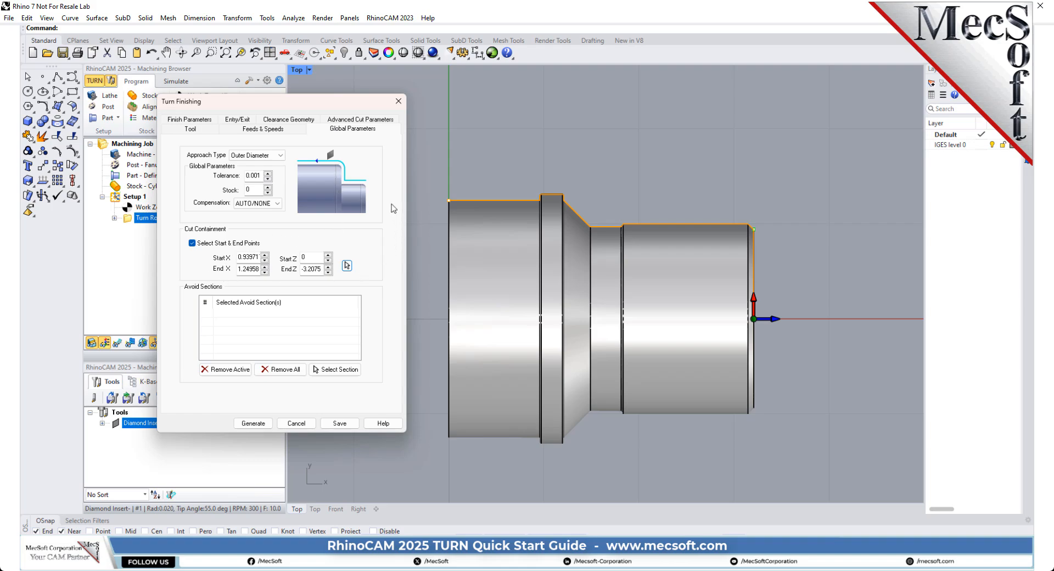
{"action": "left_click", "coordinate": [255, 425]}
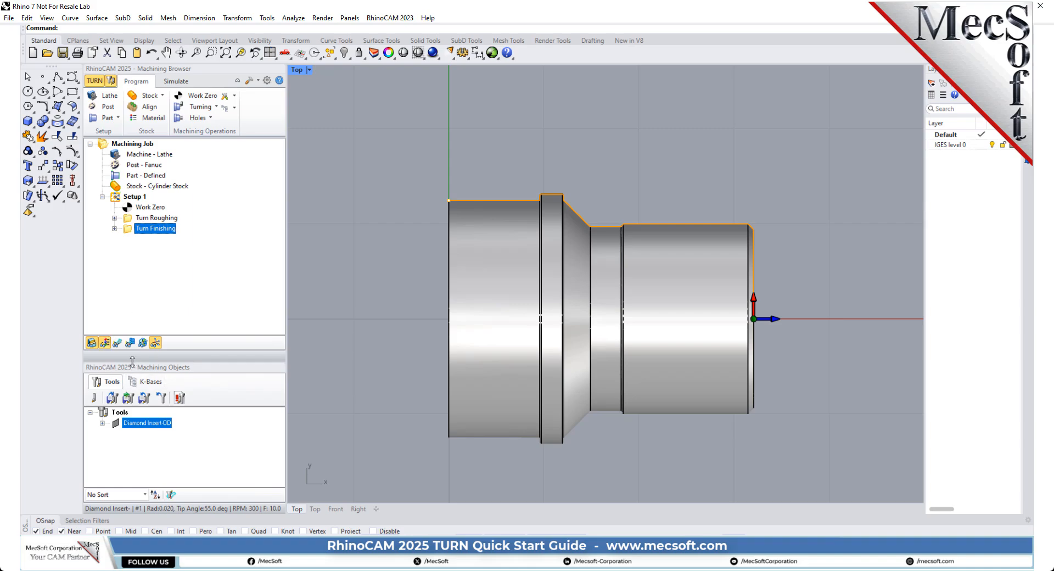
{"action": "left_click", "coordinate": [120, 345]}
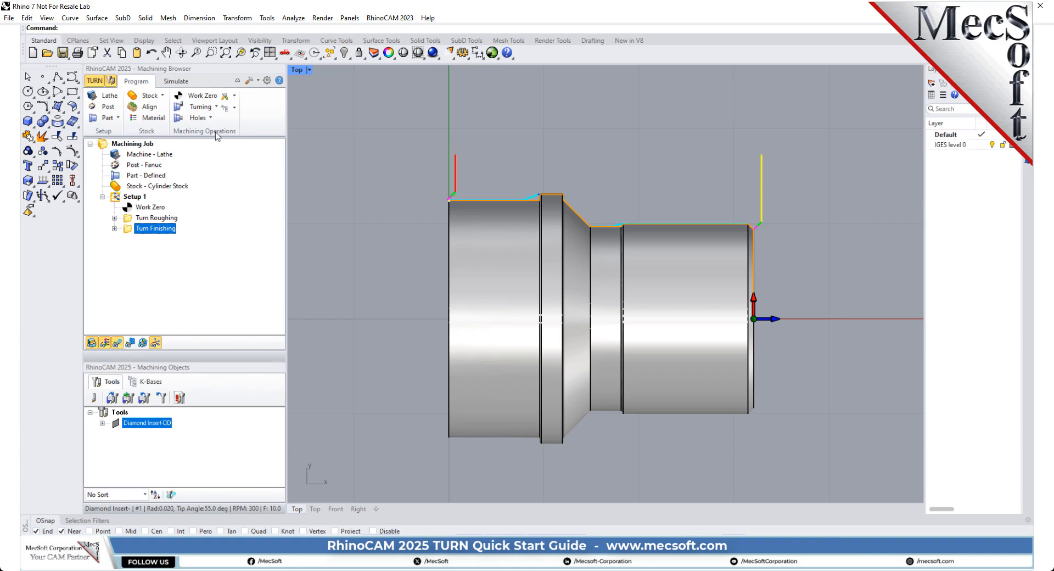
- Simulate the Turn Finishing cut on the roughed stock in the Perspective view
{"action": "left_click", "coordinate": [181, 82]}
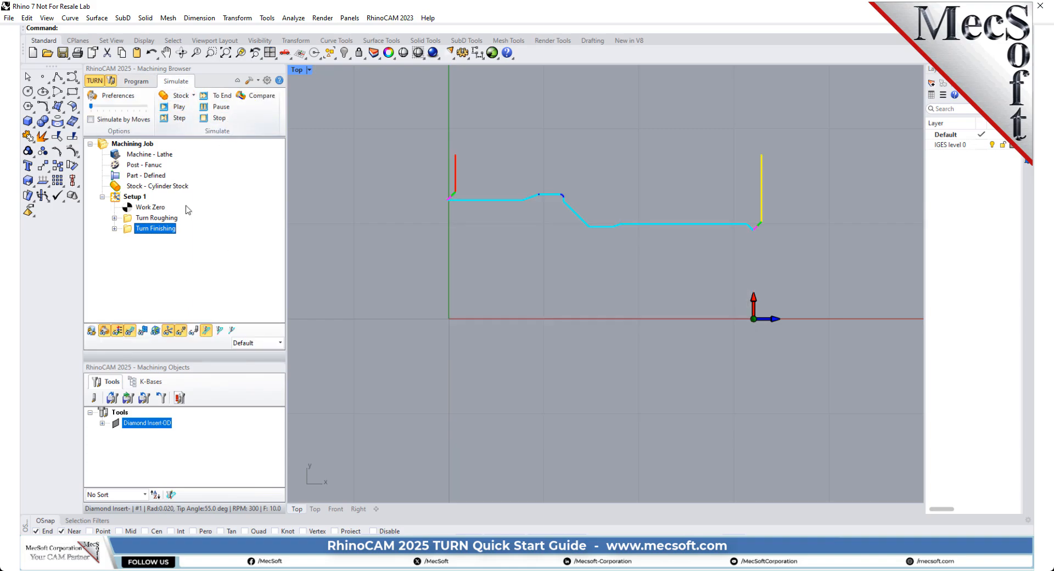
{"action": "left_click", "coordinate": [289, 55]}
{"action": "left_click", "coordinate": [301, 105]}
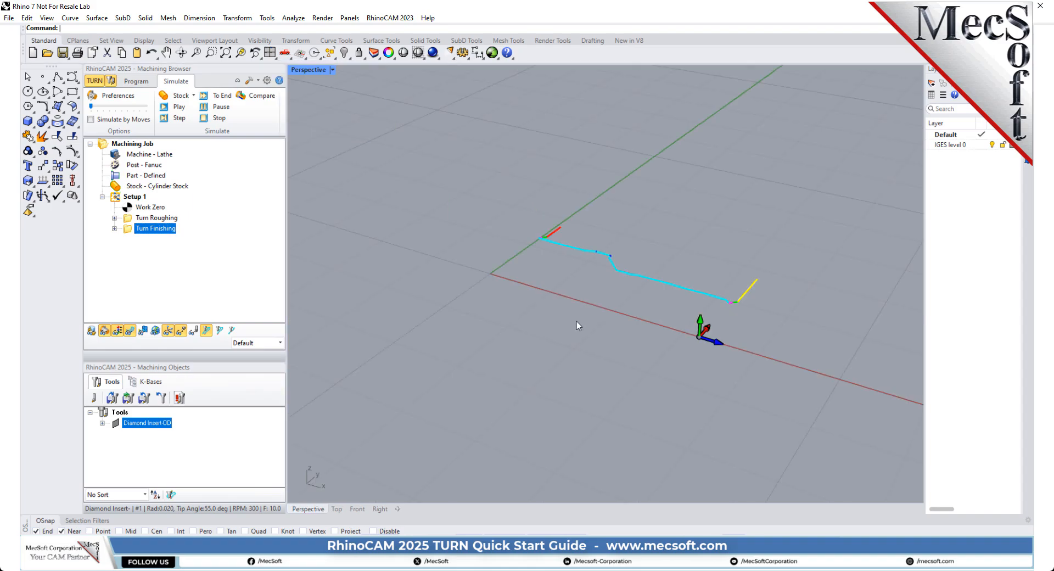
{"action": "scroll", "coordinate": [638, 347], "scroll_direction": "up", "scroll_amount": 6}
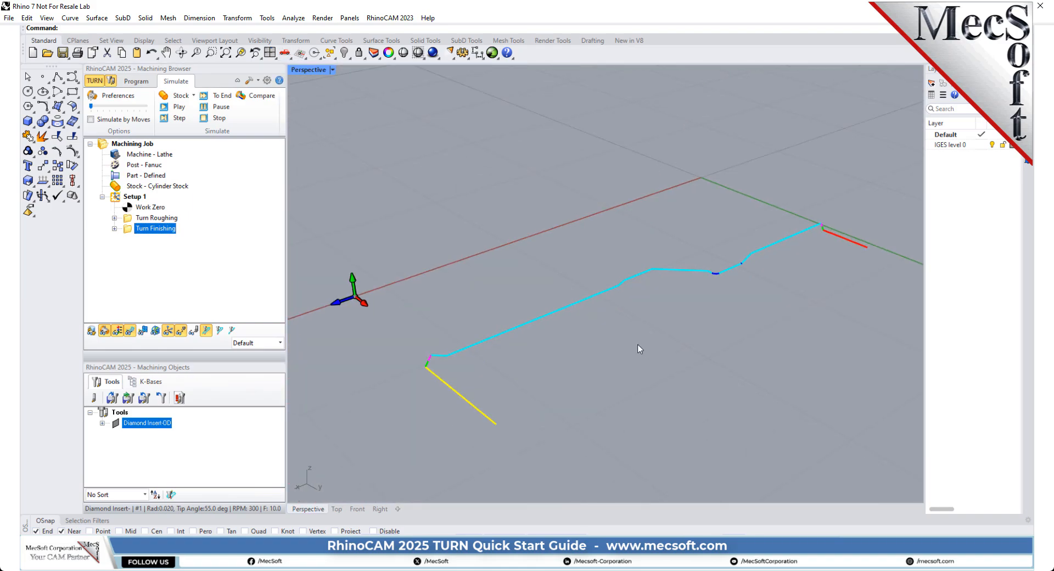
{"action": "left_click", "coordinate": [180, 108]}
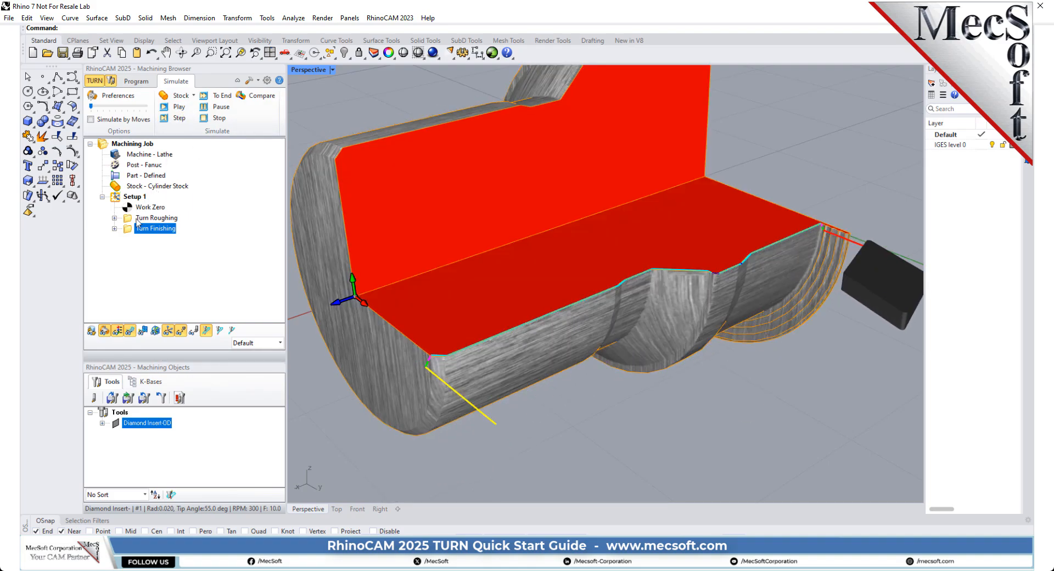
- Replay the finishing simulation in the Top view and inspect the cut stock in the Perspective view
{"action": "left_click", "coordinate": [180, 107]}
{"action": "left_click", "coordinate": [290, 58]}
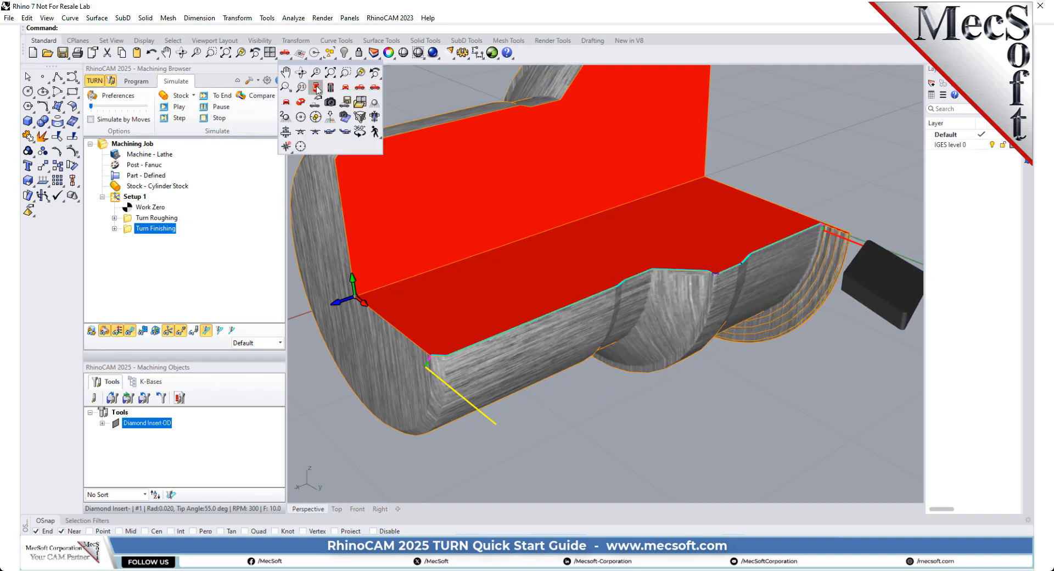
{"action": "left_click", "coordinate": [316, 88]}
{"action": "left_click", "coordinate": [178, 118]}
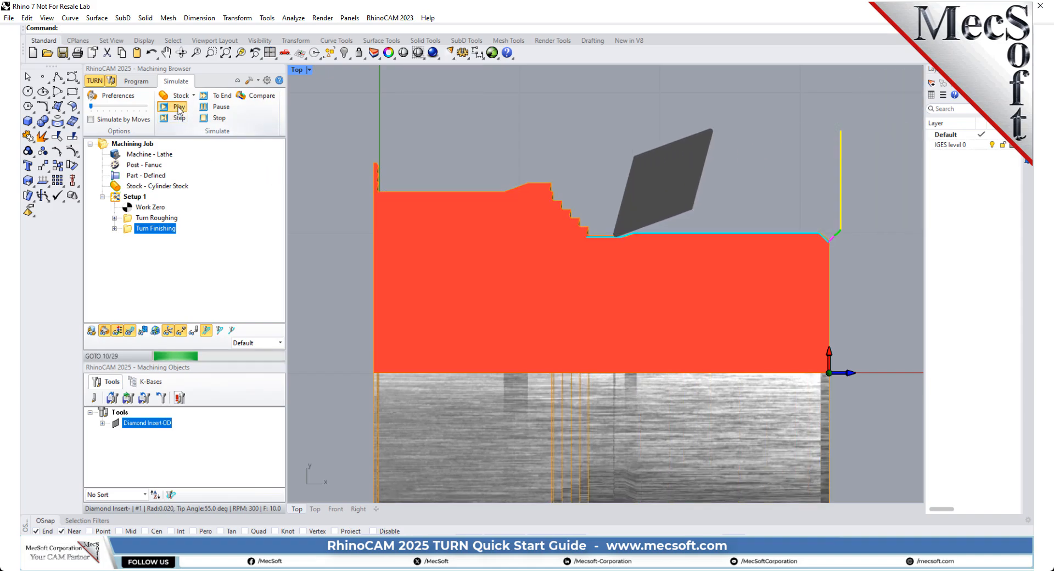
{"action": "left_click", "coordinate": [287, 55]}
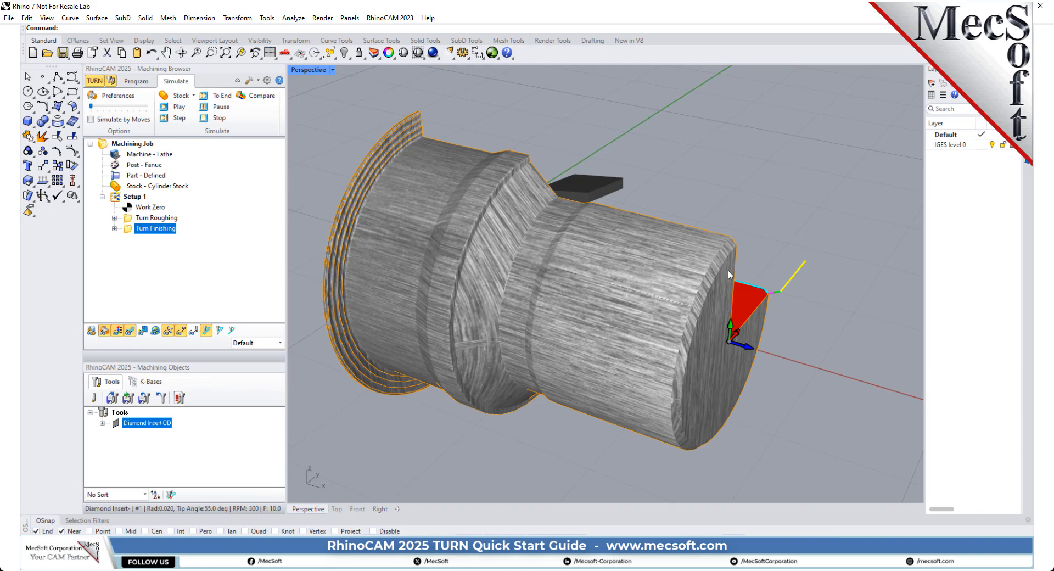
{"action": "right_click_drag", "start_coordinate": [736, 286], "coordinate": [653, 342]}
{"action": "scroll", "coordinate": [661, 379], "scroll_direction": "up", "scroll_amount": 1}
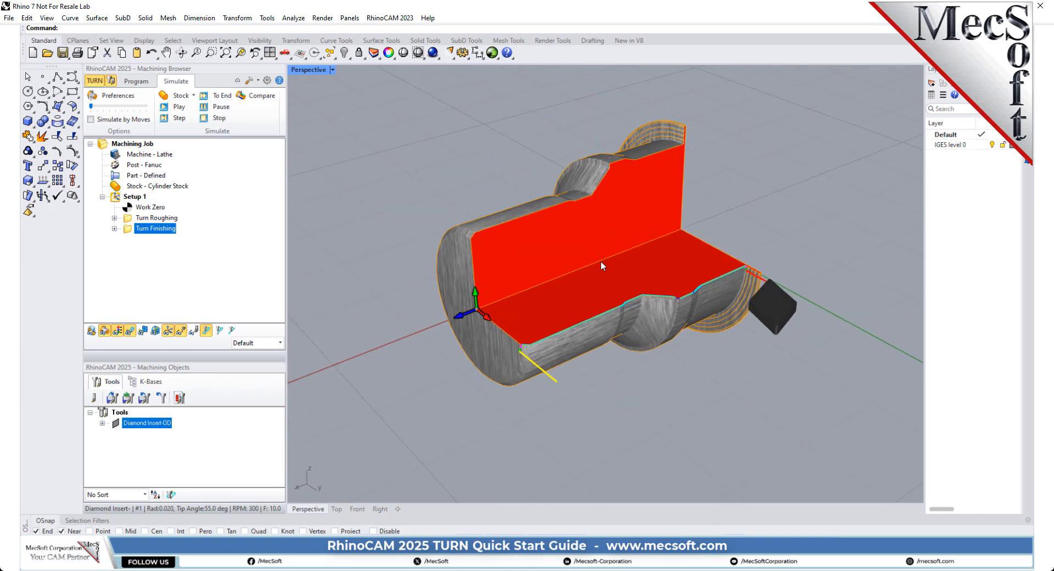
{"action": "scroll", "coordinate": [601, 266], "scroll_direction": "up", "scroll_amount": 1}
- Post Setup 1 with the Fanuc post-processor to the file TURNQuickStartTutorial_Setup 1.nc in the QuickStart folder
{"action": "left_click", "coordinate": [118, 196]}
{"action": "right_click", "coordinate": [117, 196]}
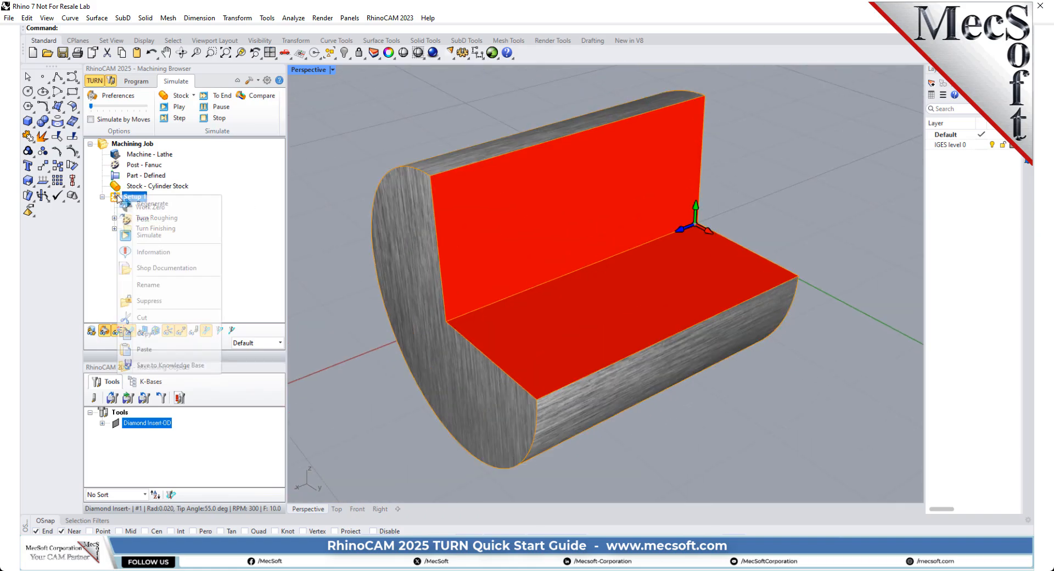
{"action": "left_click", "coordinate": [143, 215]}
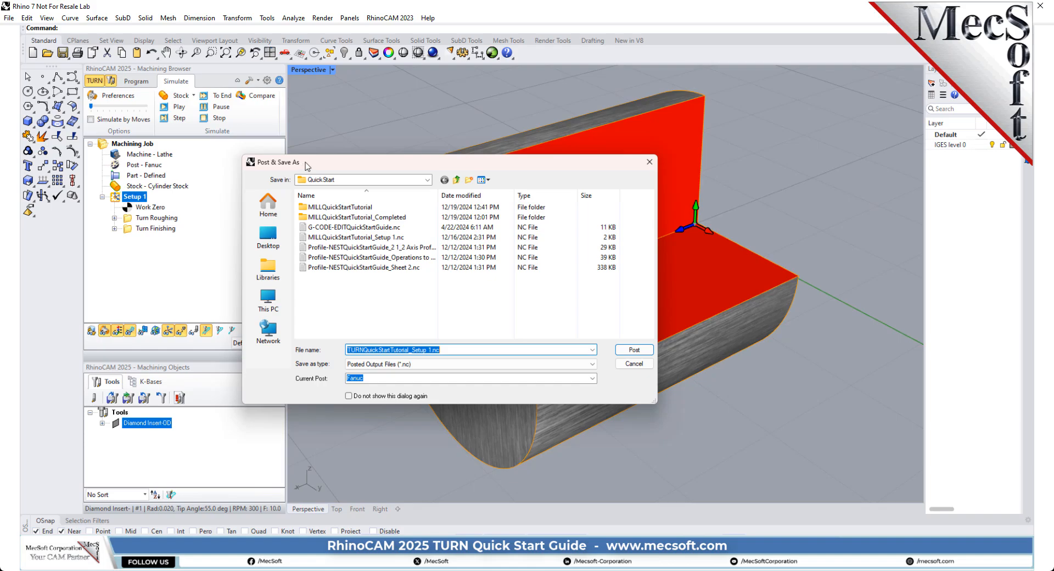
{"action": "left_click", "coordinate": [452, 350]}
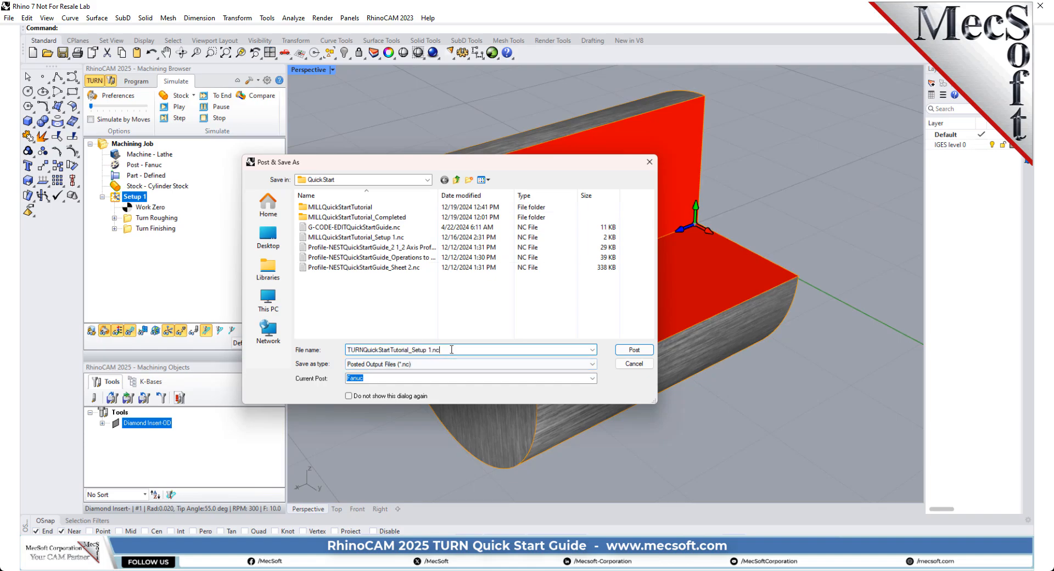
{"action": "left_click_drag", "start_coordinate": [411, 350], "coordinate": [432, 349]}
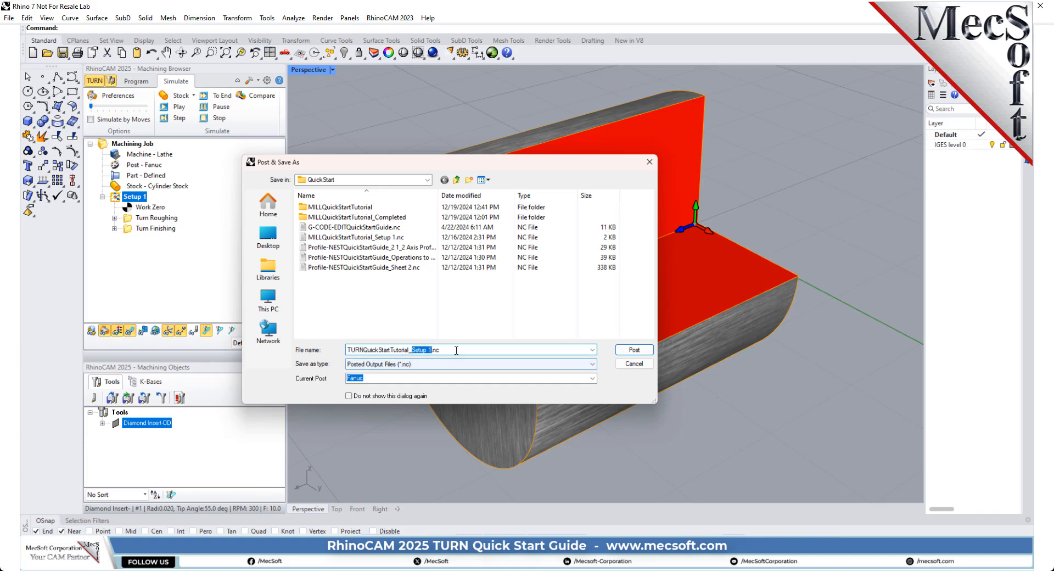
{"action": "left_click", "coordinate": [436, 350]}
{"action": "left_click", "coordinate": [632, 349]}
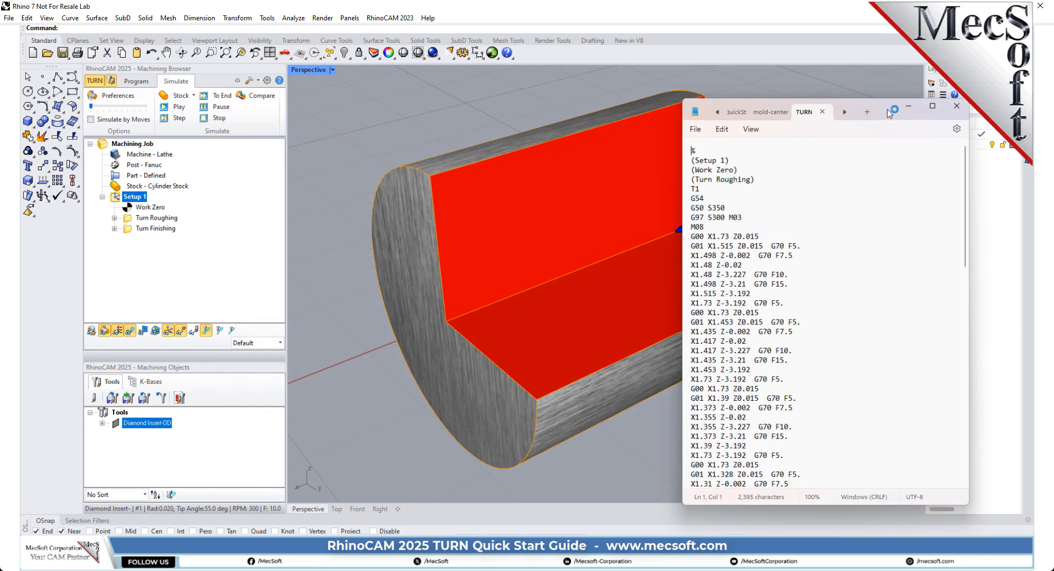
- Review the posted G-code for Setup 1 in the text editor and close it
{"action": "left_click_drag", "start_coordinate": [854, 117], "coordinate": [633, 96]}
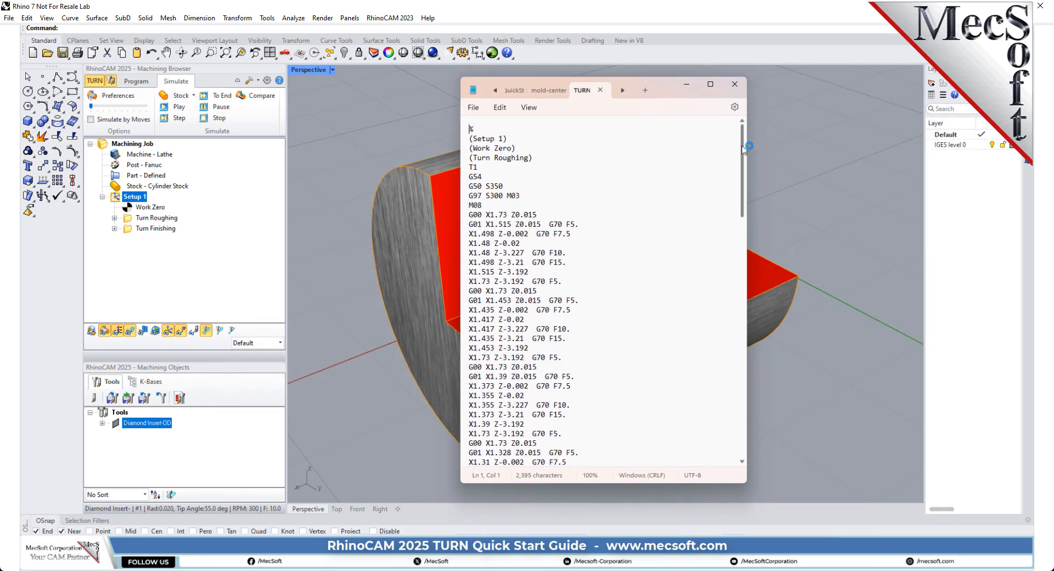
{"action": "mouse_move", "coordinate": [745, 155]}
{"action": "left_mouse_down"}
{"action": "mouse_move", "coordinate": [742, 397]}
{"action": "mouse_move", "coordinate": [742, 154]}
{"action": "left_mouse_up"}
{"action": "left_click", "coordinate": [735, 85]}
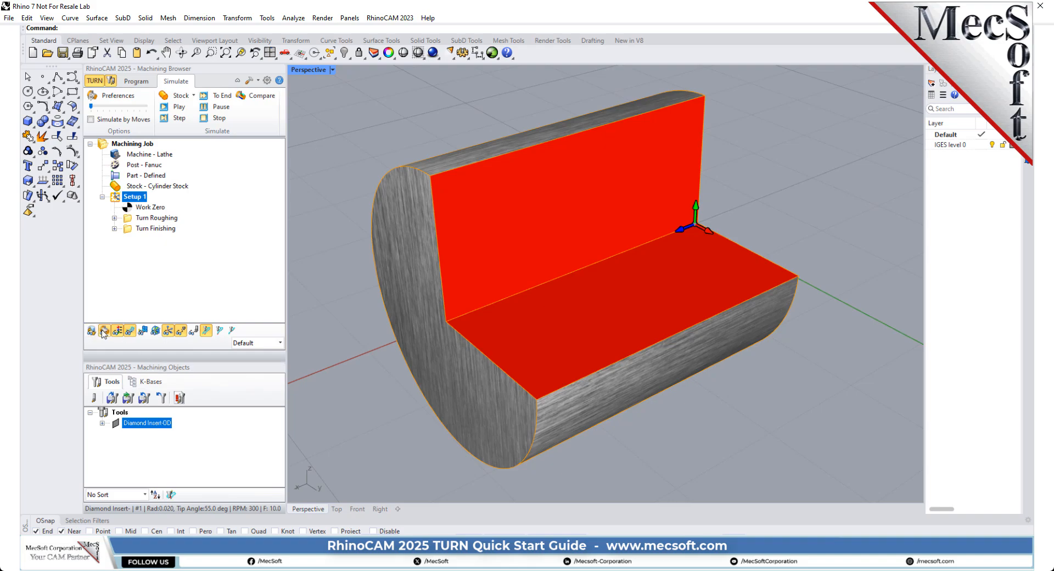
- Return to programming and review Setup 1's machining operations information, including feeds, spindle speeds, GOTO counts and machining times
{"action": "left_click", "coordinate": [137, 81]}
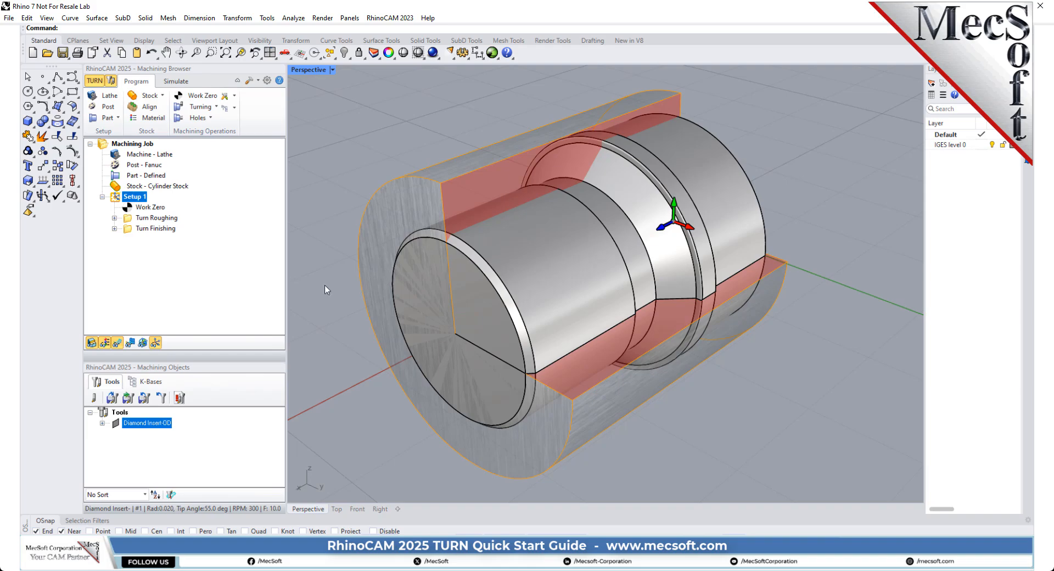
{"action": "right_click", "coordinate": [138, 198]}
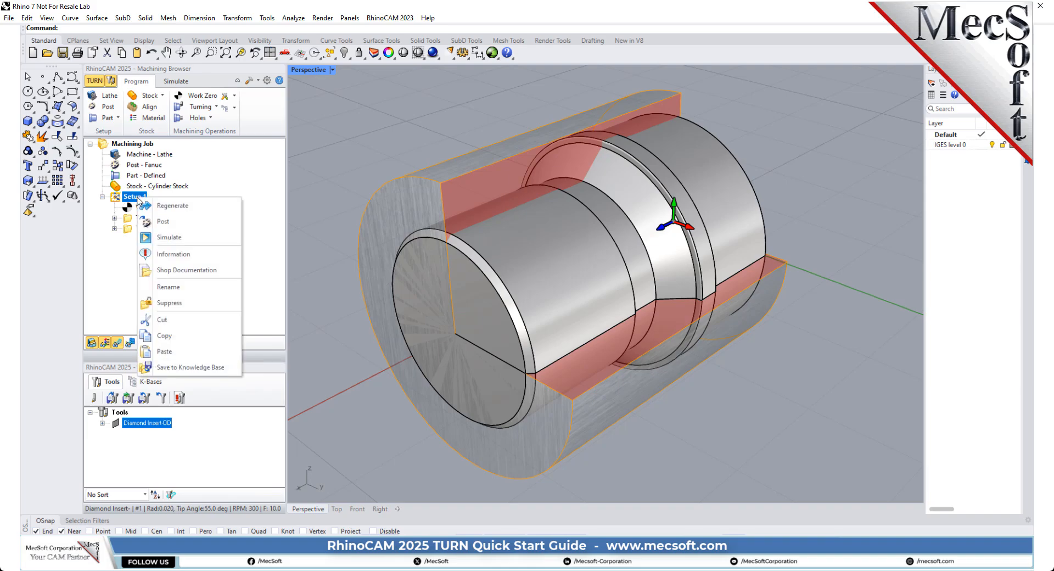
{"action": "left_click", "coordinate": [170, 254]}
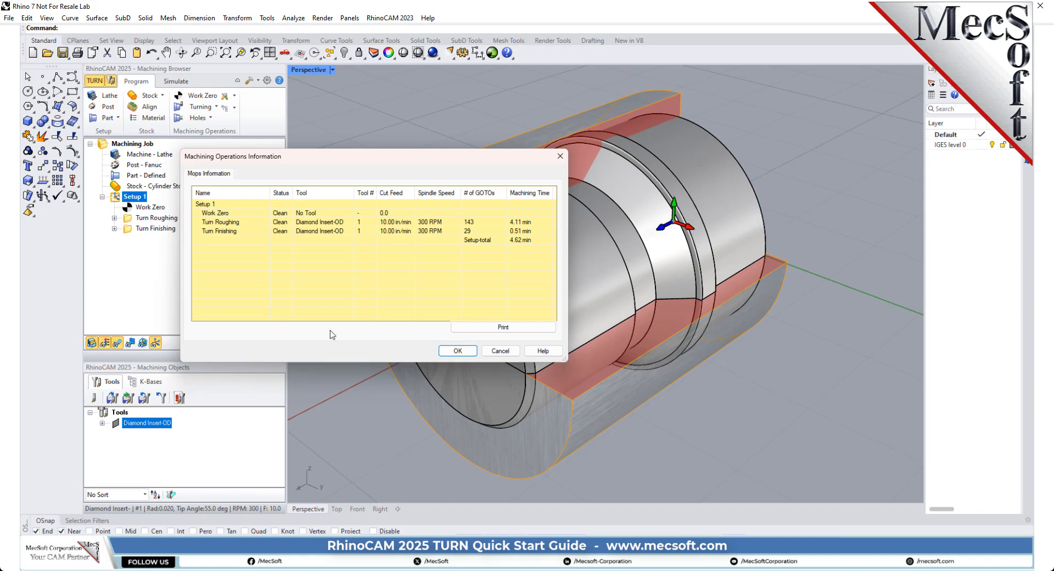
{"action": "left_click", "coordinate": [211, 213]}
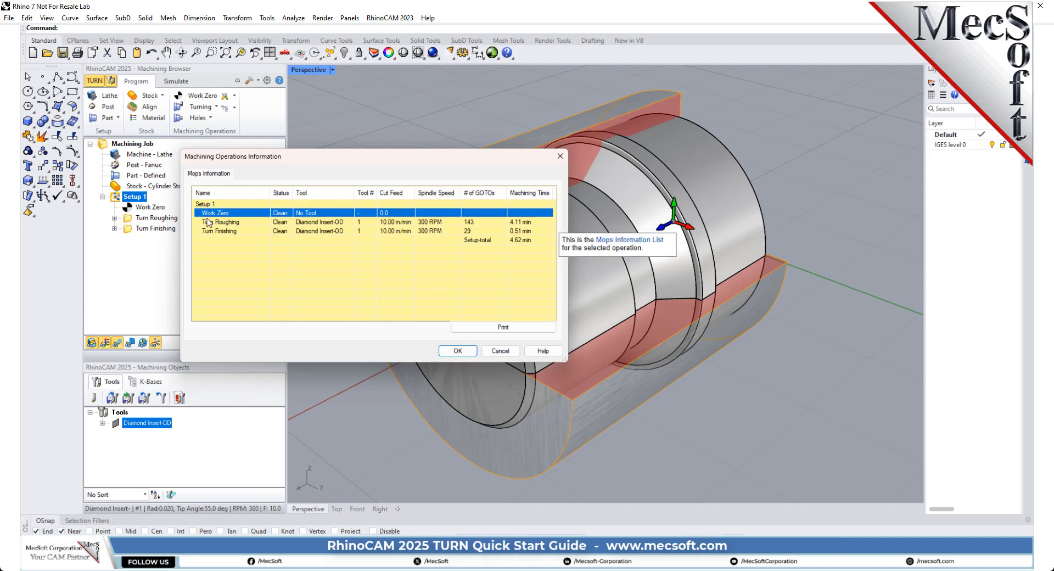
{"action": "left_click", "coordinate": [209, 223]}
{"action": "left_click", "coordinate": [213, 231]}
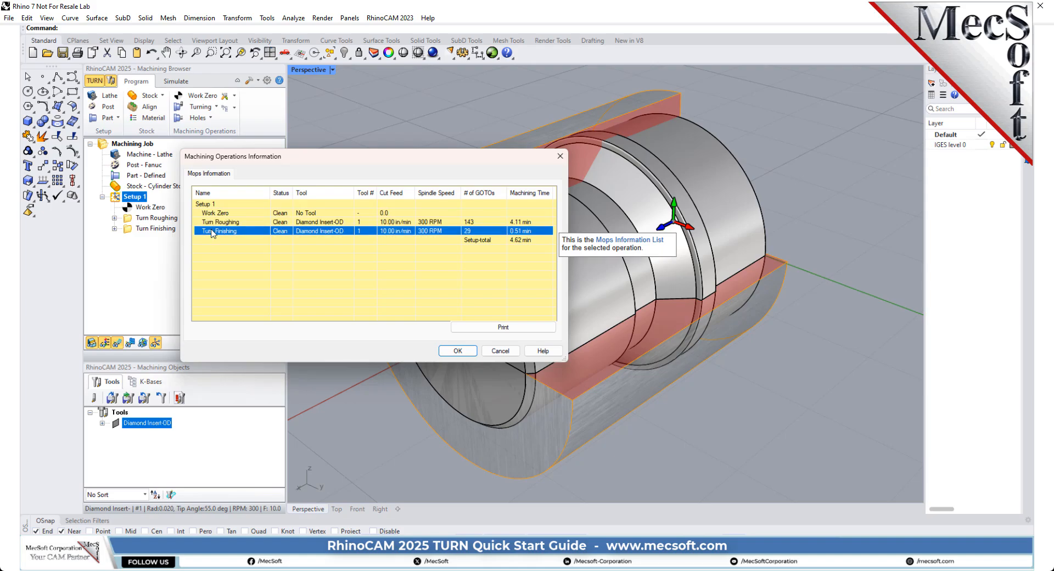
{"action": "left_click", "coordinate": [212, 240]}
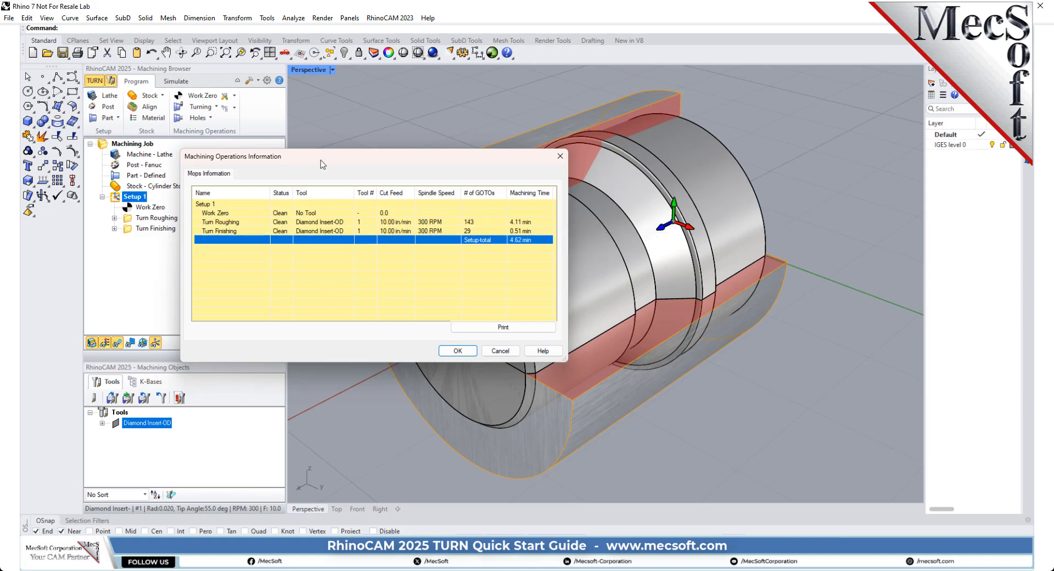
{"action": "left_click_drag", "start_coordinate": [321, 164], "coordinate": [484, 175]}
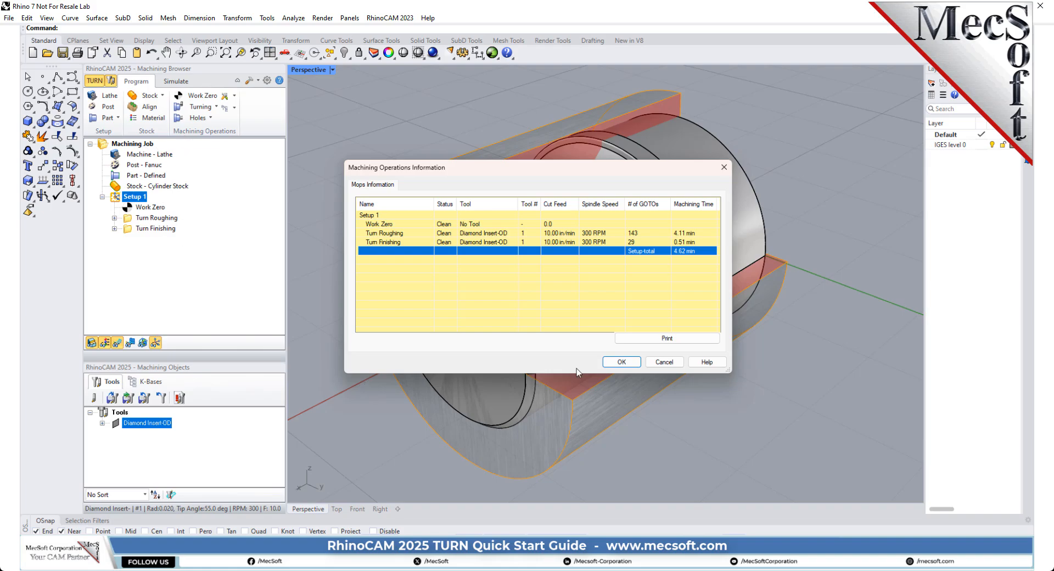
{"action": "left_click", "coordinate": [621, 361]}
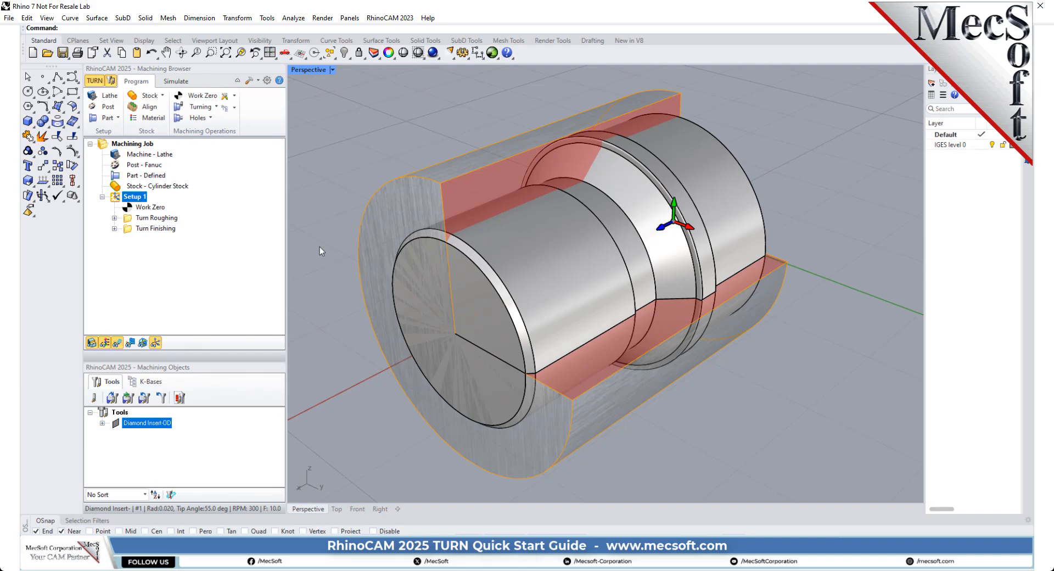
- Create shop documentation for Setup 1 using Template1, save it as TURNQuickStartTutorial.htm, and review the setup sheet, tool list and operations list
{"action": "right_click", "coordinate": [142, 201]}
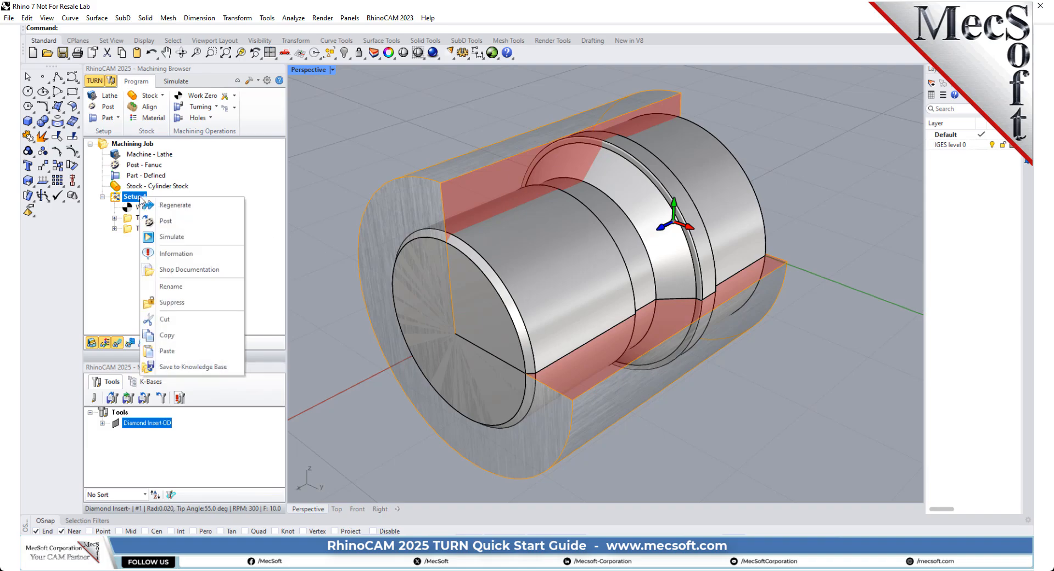
{"action": "left_click", "coordinate": [236, 271]}
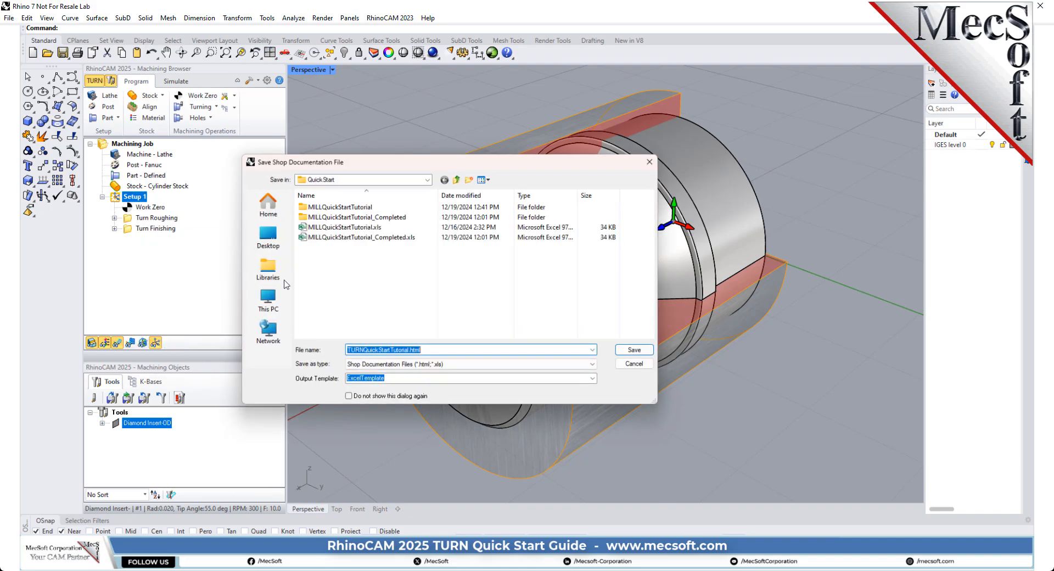
{"action": "left_click", "coordinate": [592, 378]}
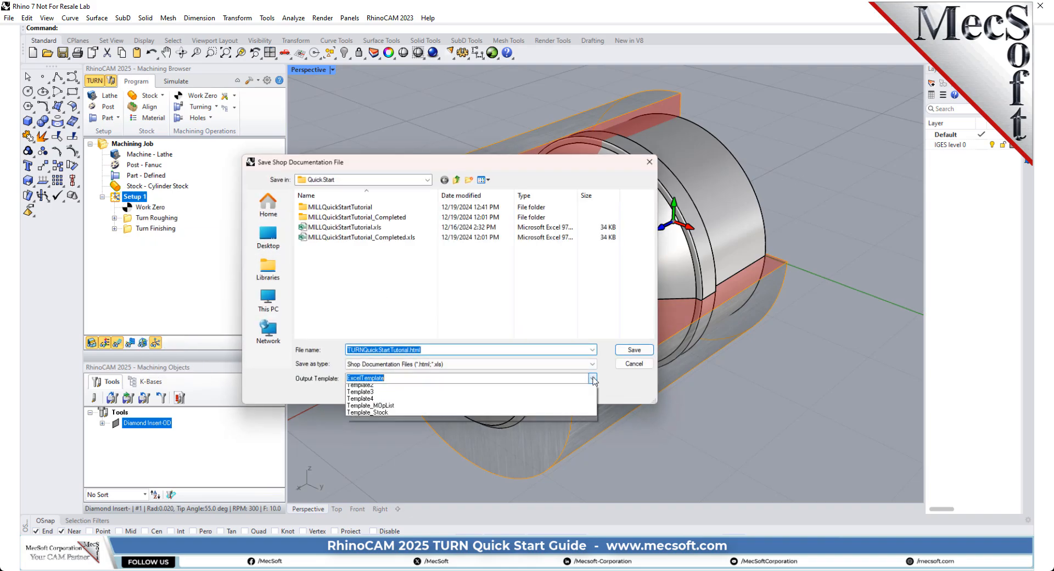
{"action": "left_click", "coordinate": [400, 399]}
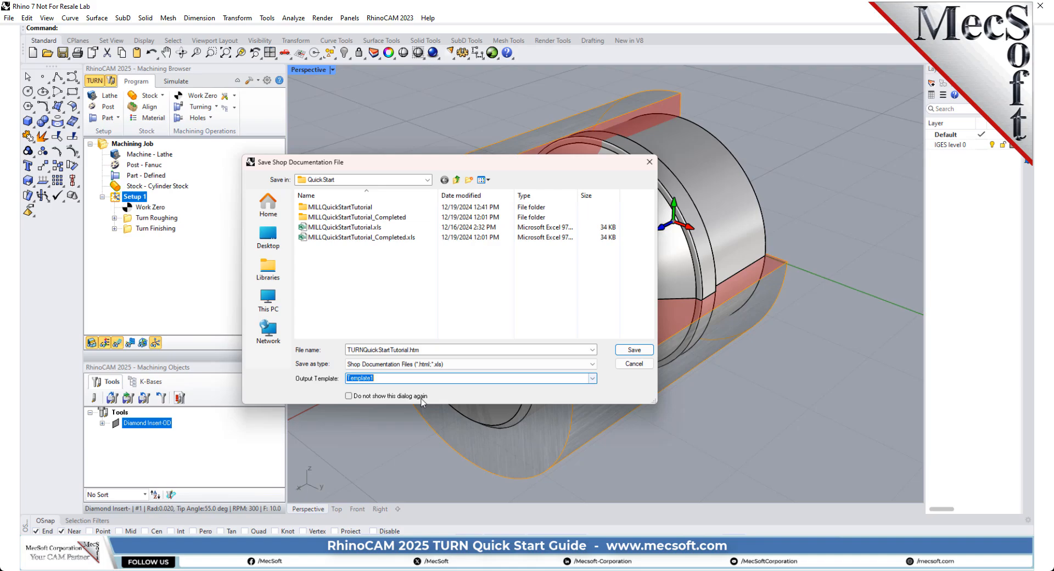
{"action": "left_click", "coordinate": [633, 350]}
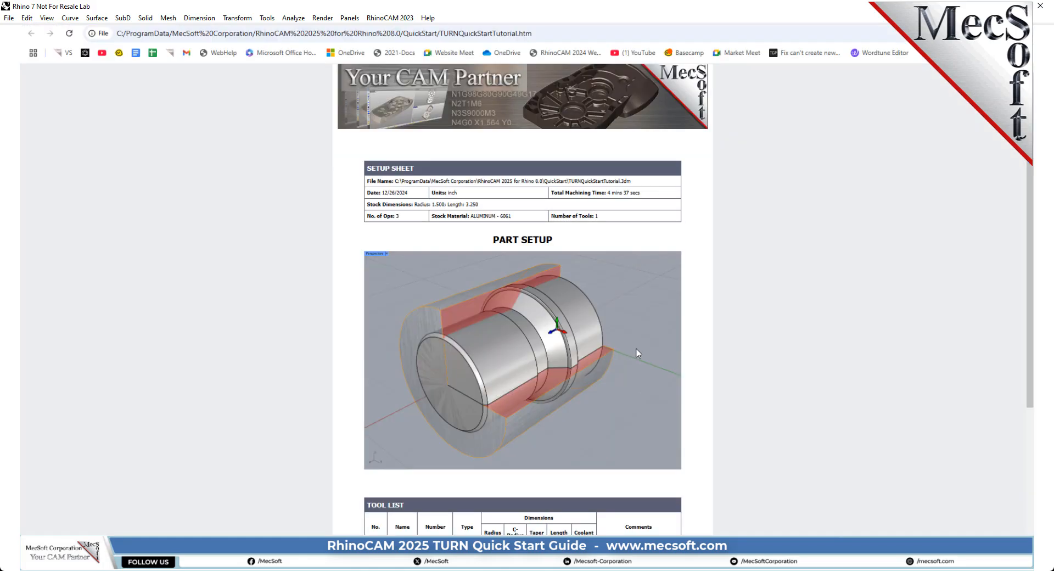
{"action": "scroll", "coordinate": [679, 214], "scroll_direction": "down", "scroll_amount": 3}
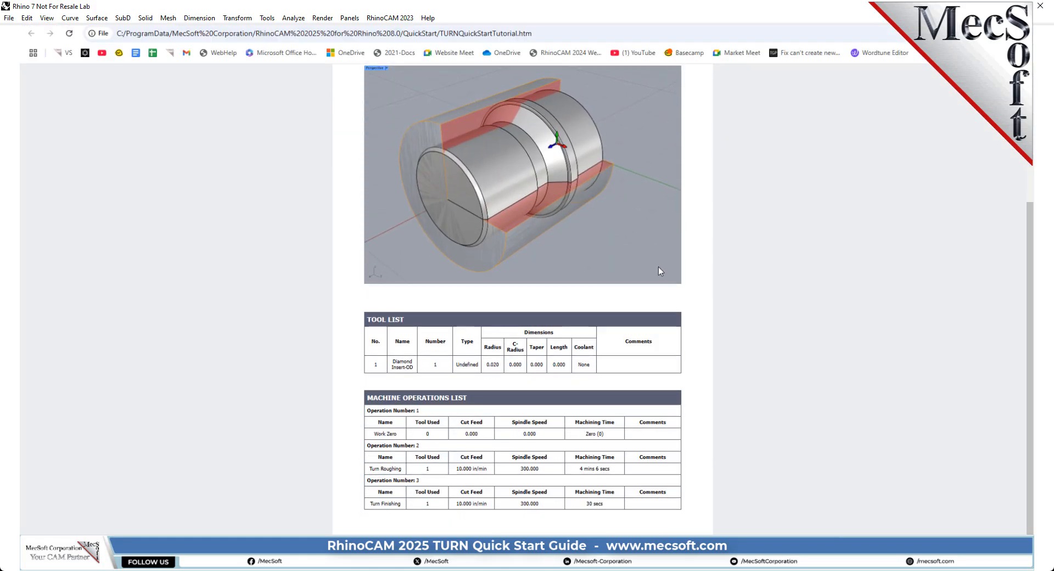